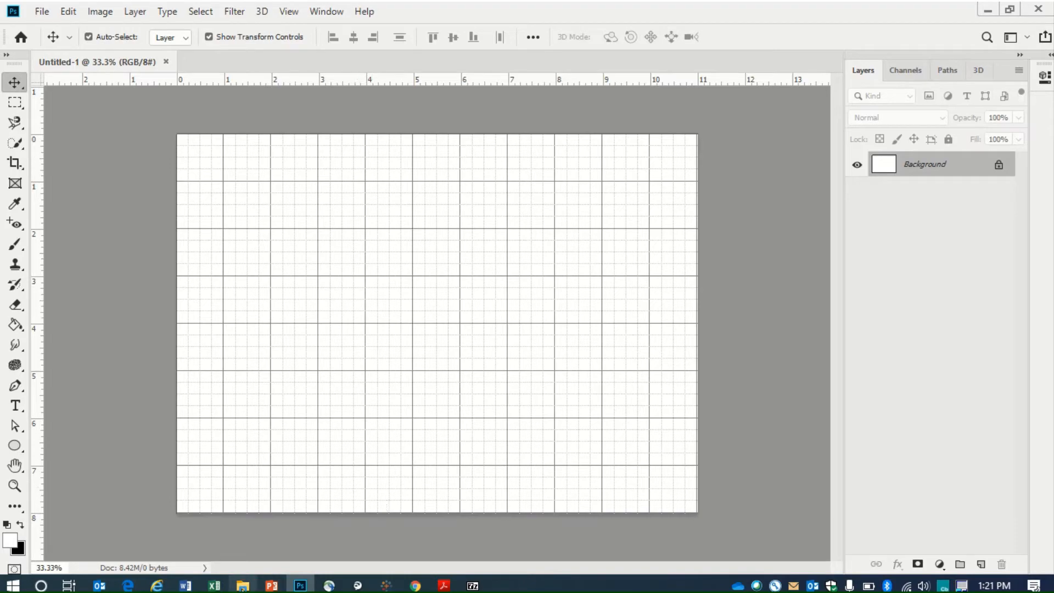
- Place images (4).jpg from the Pictures folder into the document and commit it in the canvas's upper-left area
left_click(242, 586)
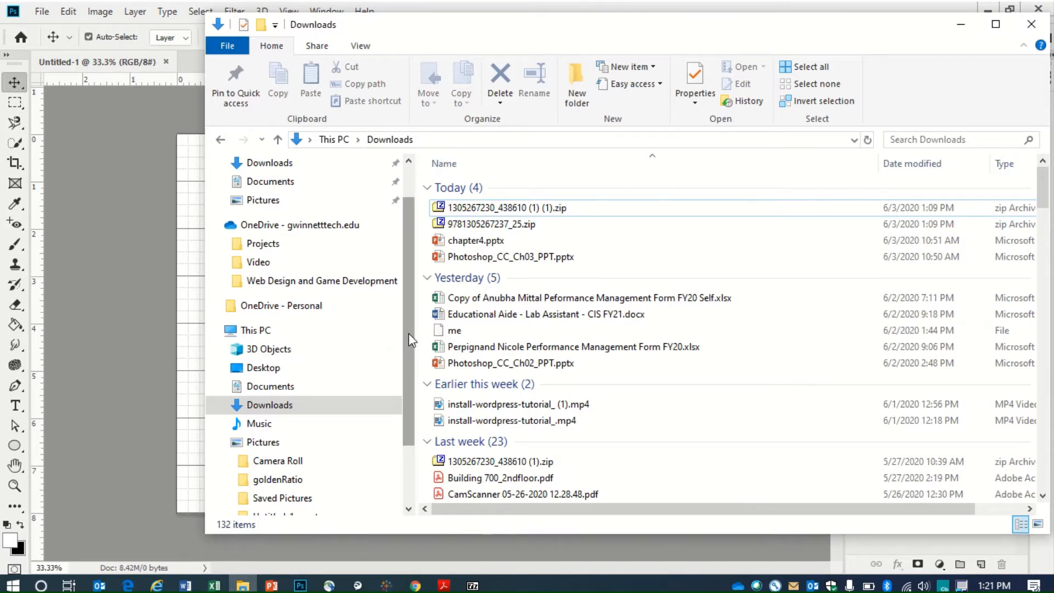
left_click_drag(406, 333, 395, 268)
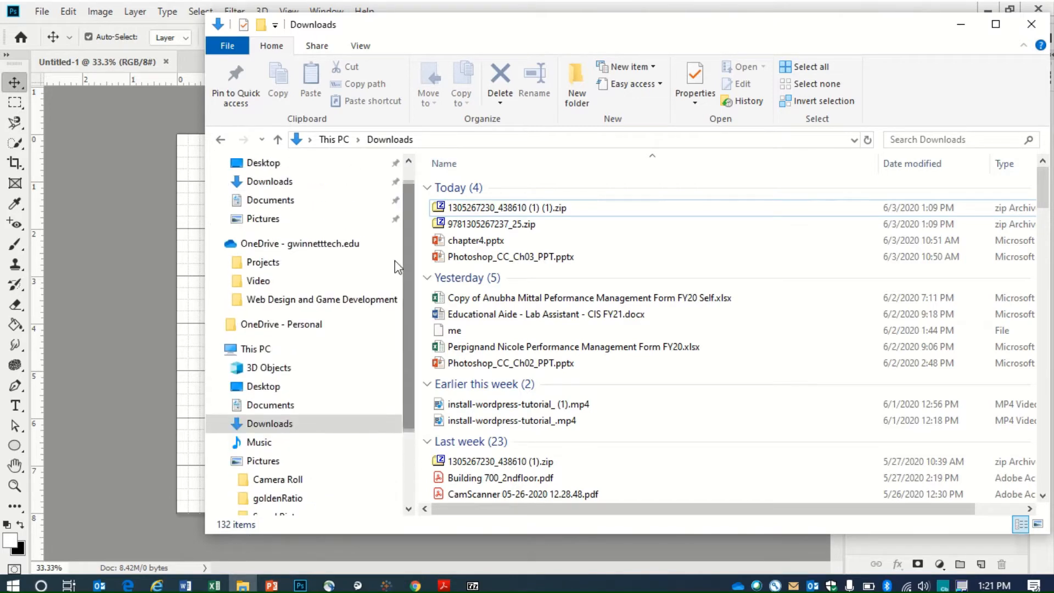
left_click(270, 221)
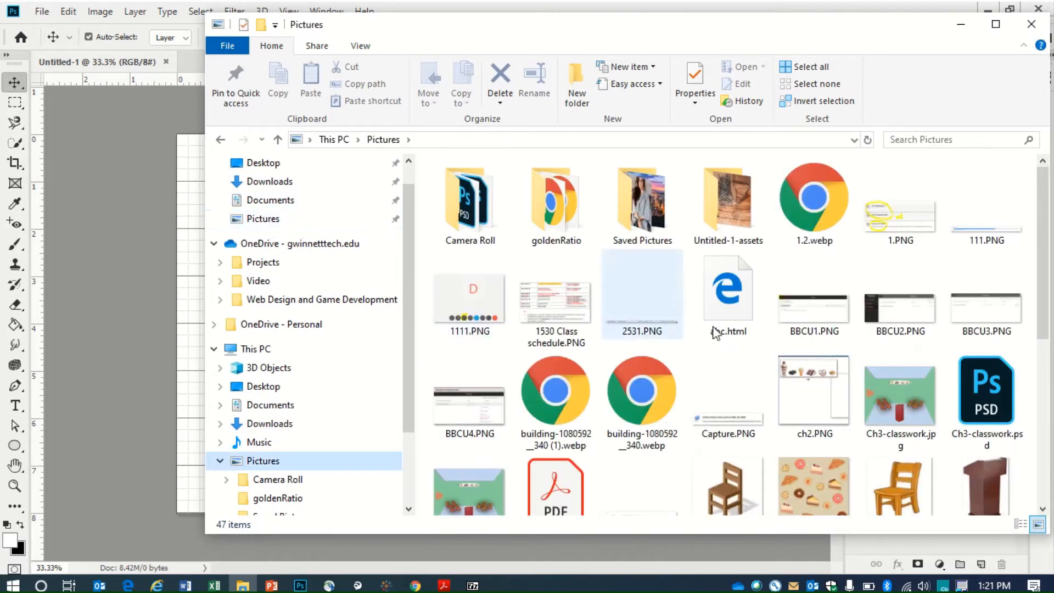
scroll(1033, 316, "down", 5)
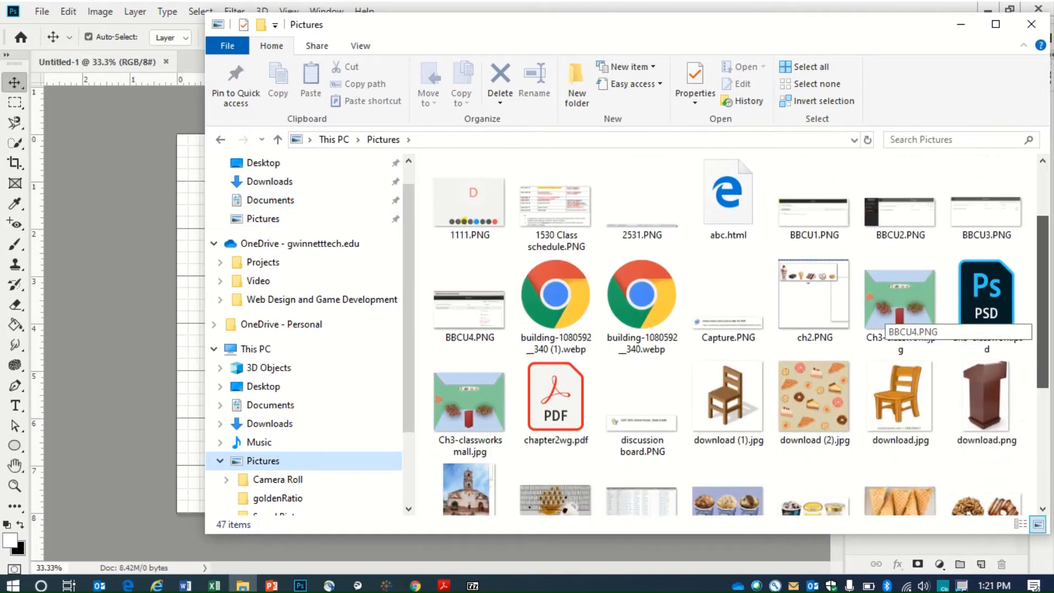
scroll(885, 318, "down", 3)
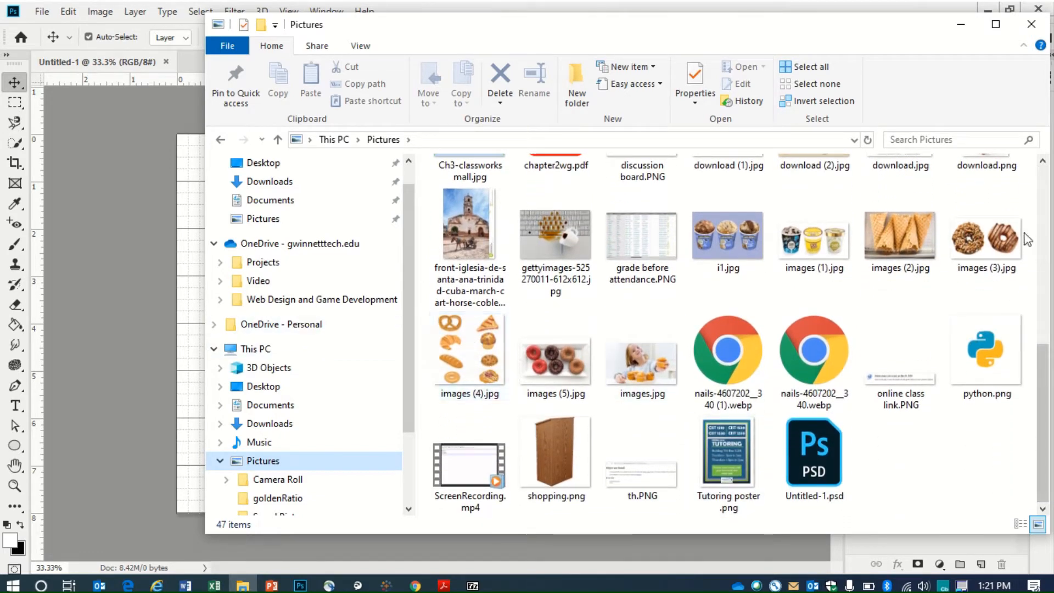
double_click(478, 363)
left_click_drag(470, 345, 186, 365)
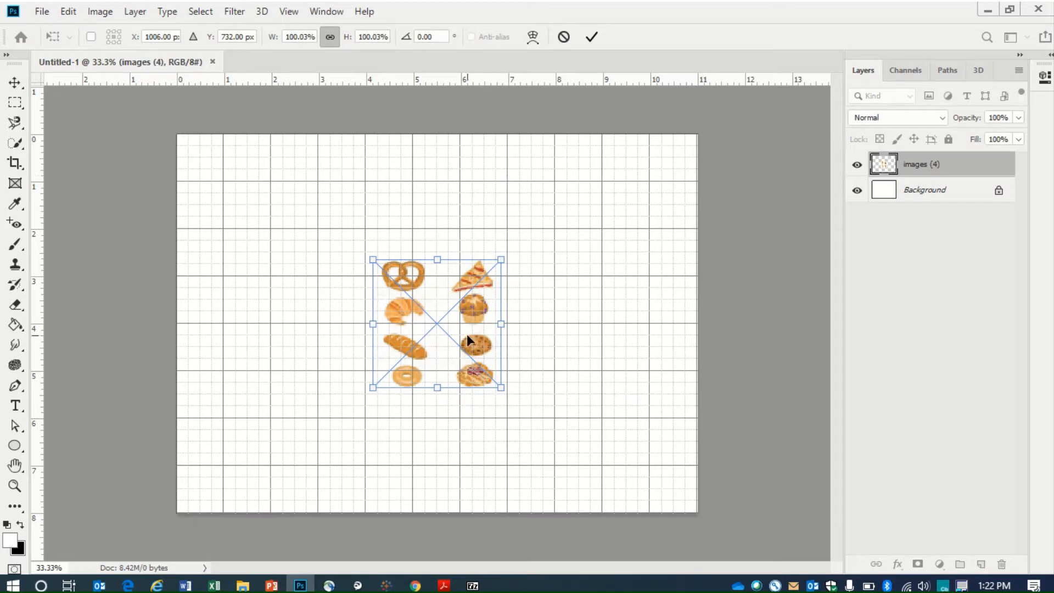
left_click_drag(466, 334, 326, 257)
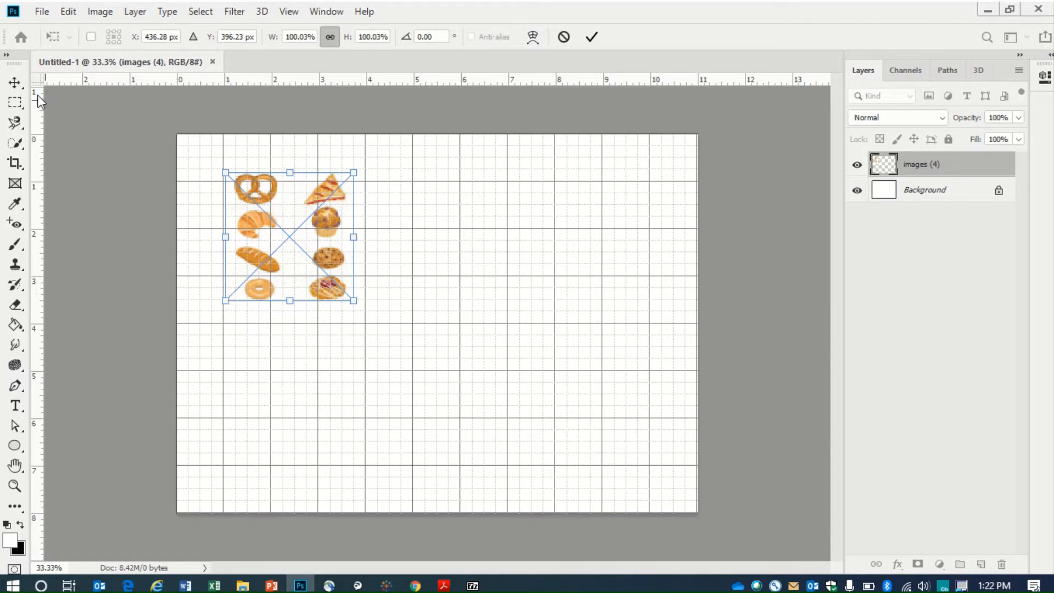
left_click(15, 85)
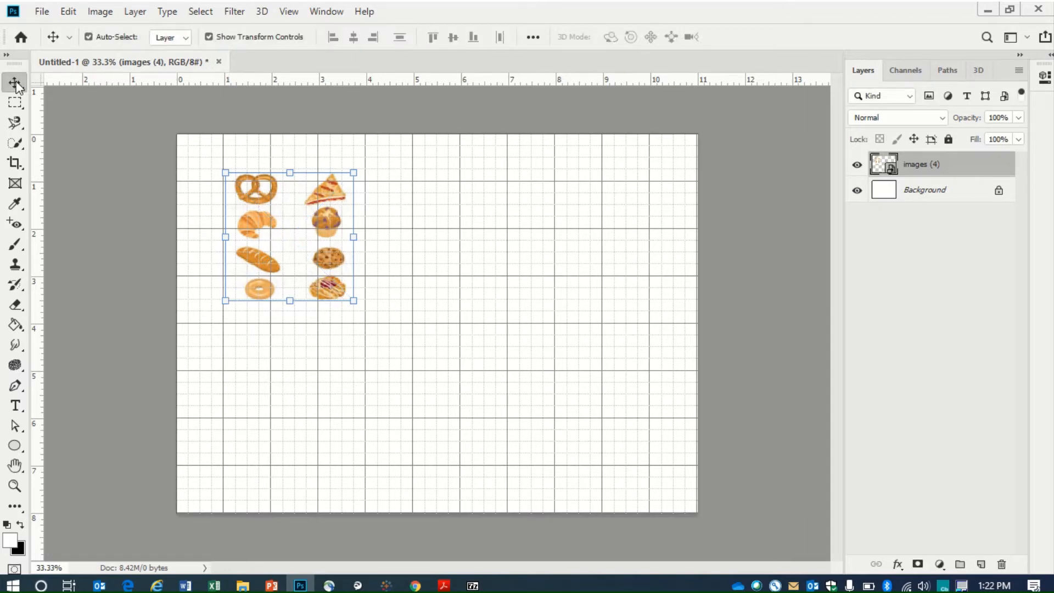
- Turn off the transform controls and move the pastry image around the canvas, ending just left of its center
left_click(210, 37)
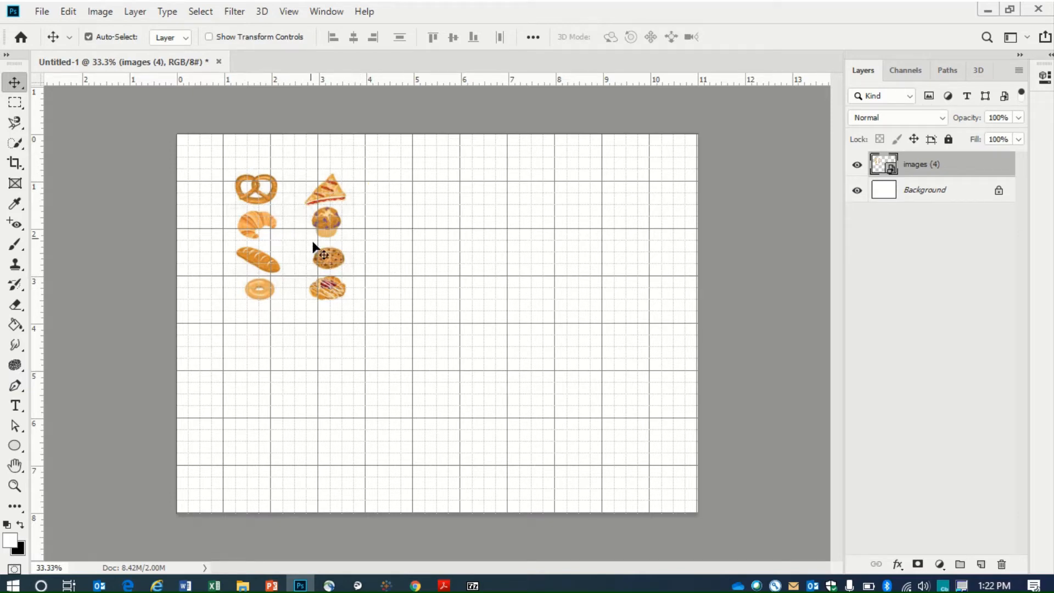
left_click_drag(316, 247, 535, 311)
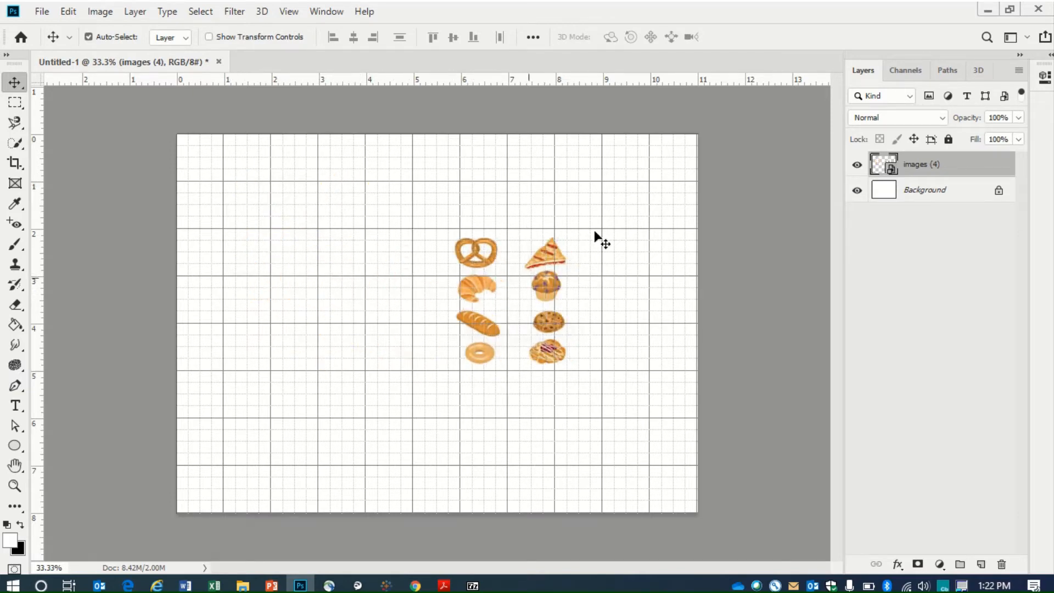
left_click_drag(450, 328, 319, 298)
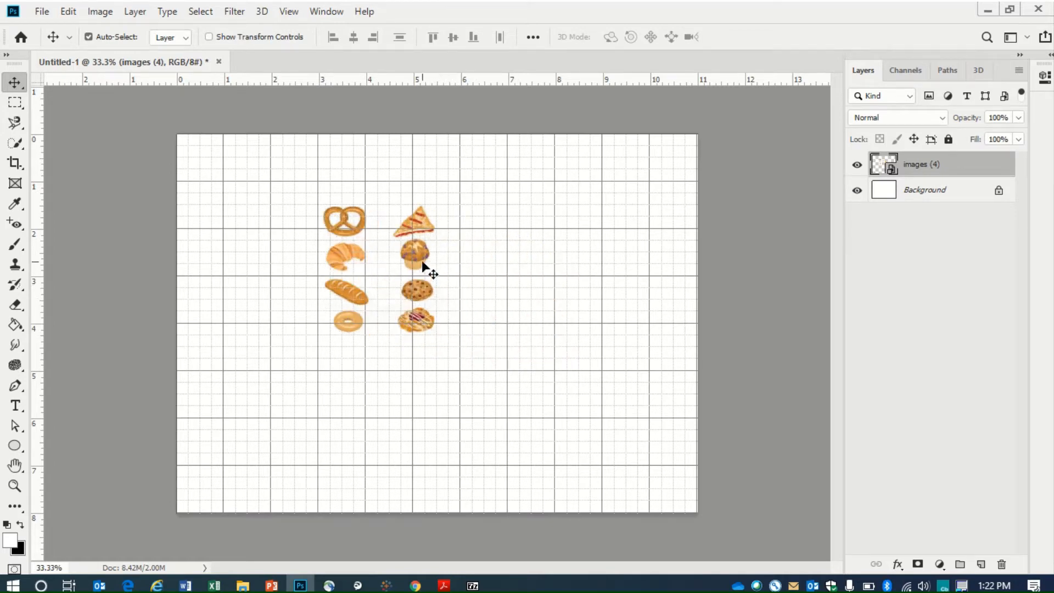
left_click_drag(415, 291, 405, 316)
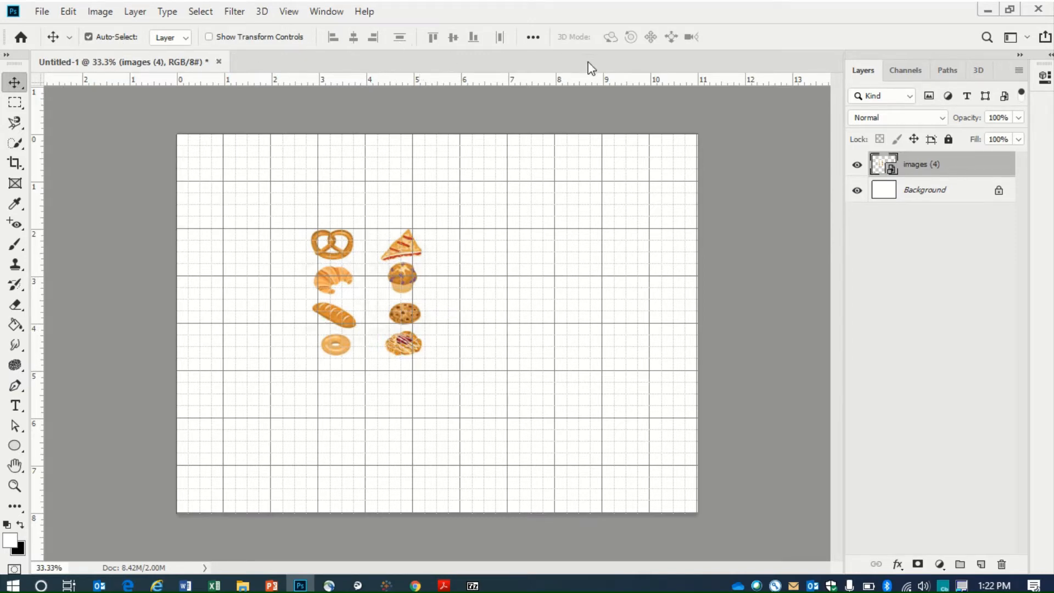
- Turn on the transform controls, enlarge the pastry image to nearly the full canvas height and center it horizontally
left_click(209, 37)
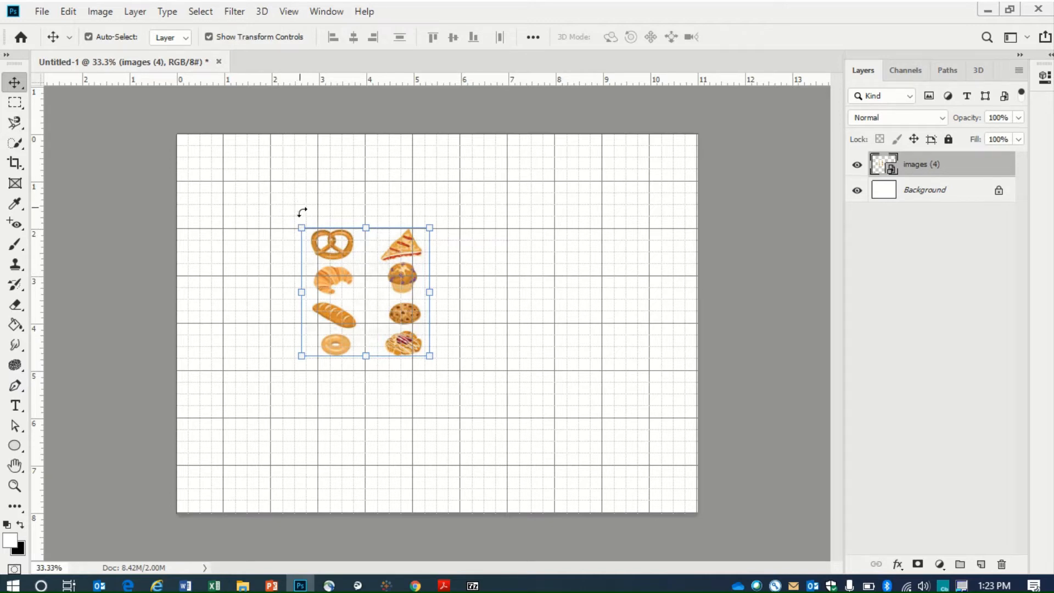
left_click_drag(300, 228, 209, 136)
left_click_drag(429, 356, 605, 492)
key("Return")
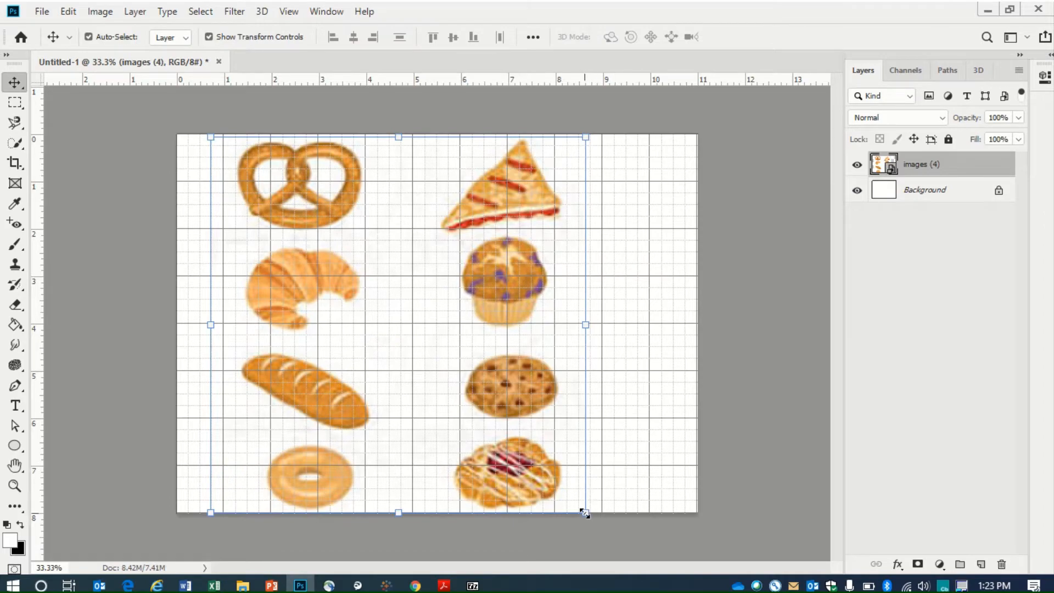
mouse_move(585, 512)
left_mouse_down()
mouse_move(377, 348)
mouse_move(486, 454)
mouse_move(584, 520)
mouse_move(565, 503)
mouse_move(577, 514)
left_mouse_up()
key("Return")
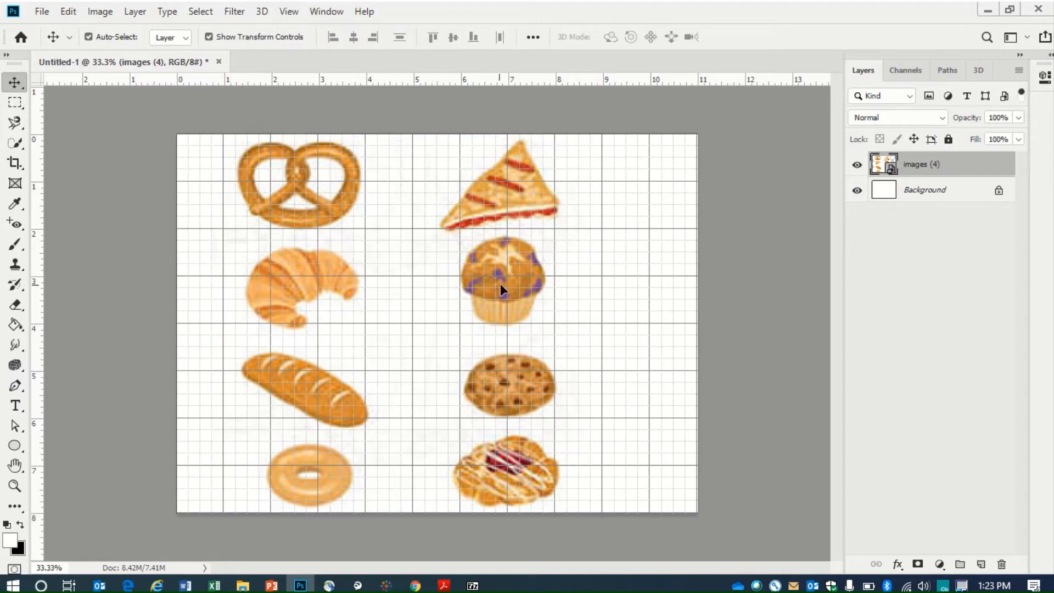
mouse_move(500, 283)
left_mouse_down()
mouse_move(526, 293)
mouse_move(501, 286)
mouse_move(510, 297)
mouse_move(513, 285)
left_mouse_up()
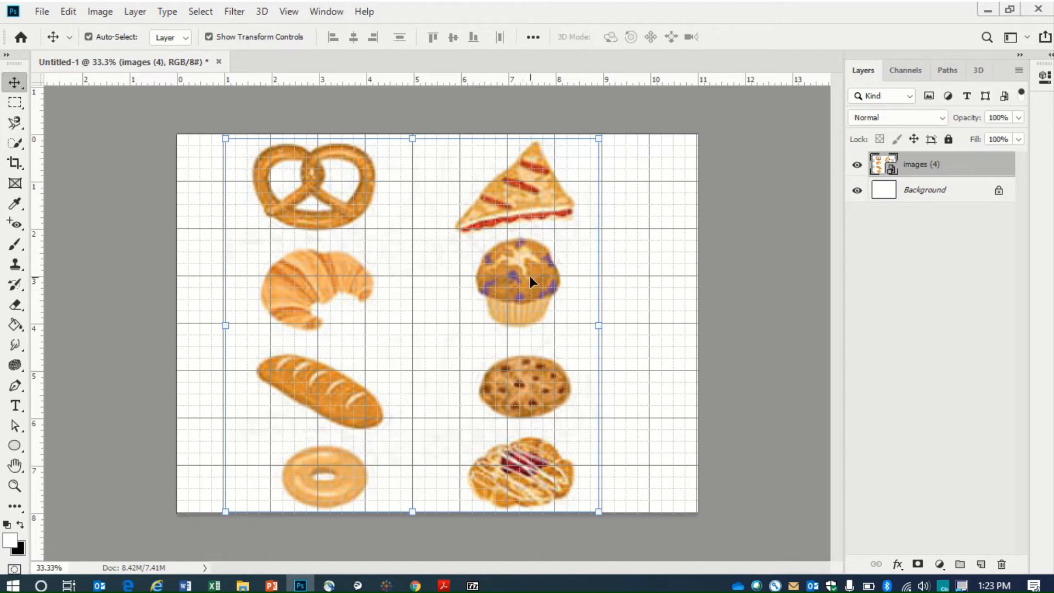
left_click_drag(526, 276, 548, 273)
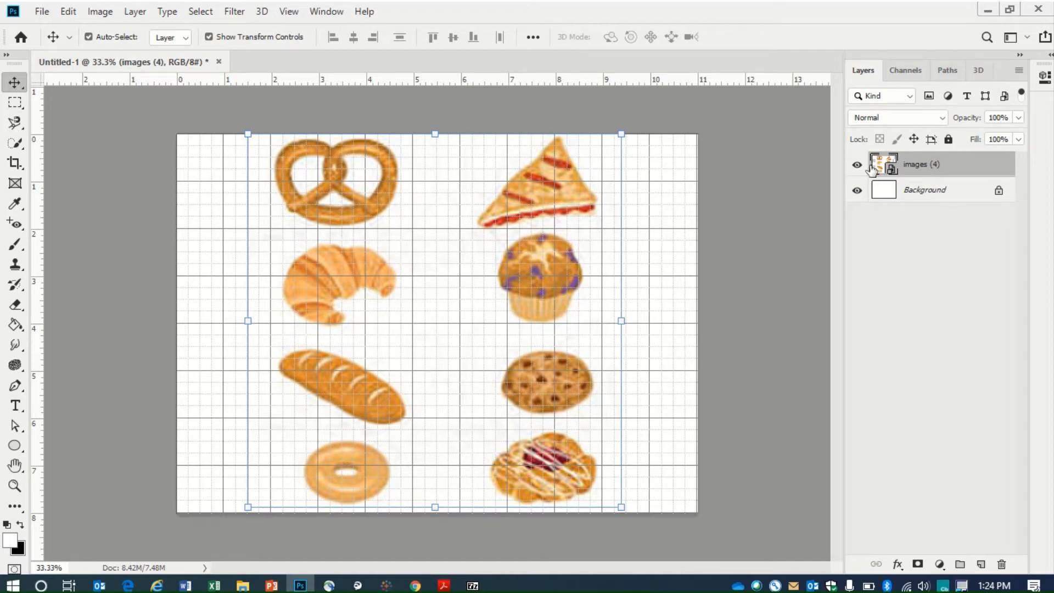
- Rasterize the images (4) layer and deselect it
right_click(918, 169)
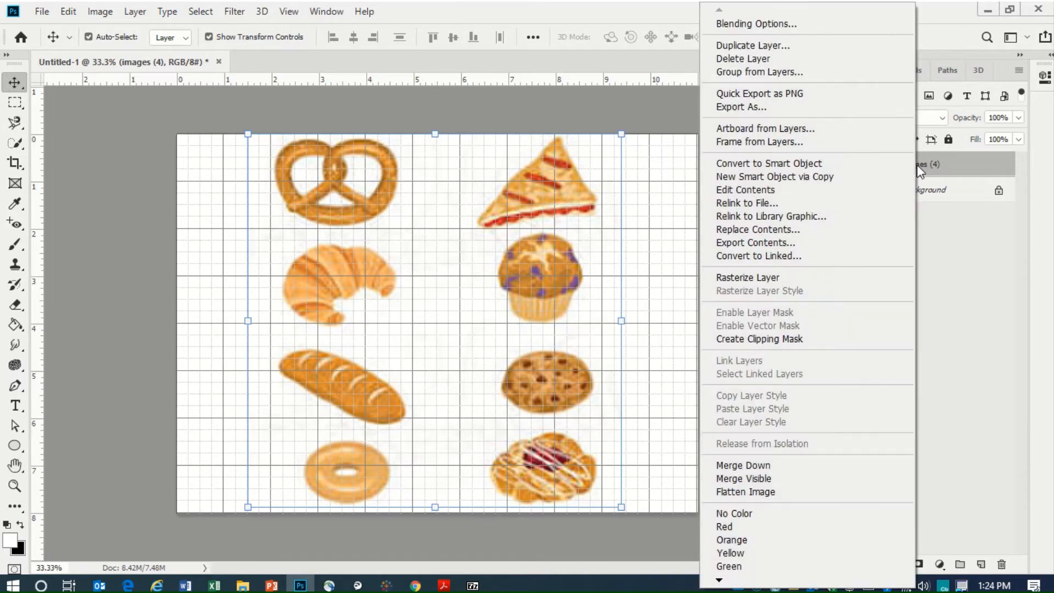
left_click(779, 277)
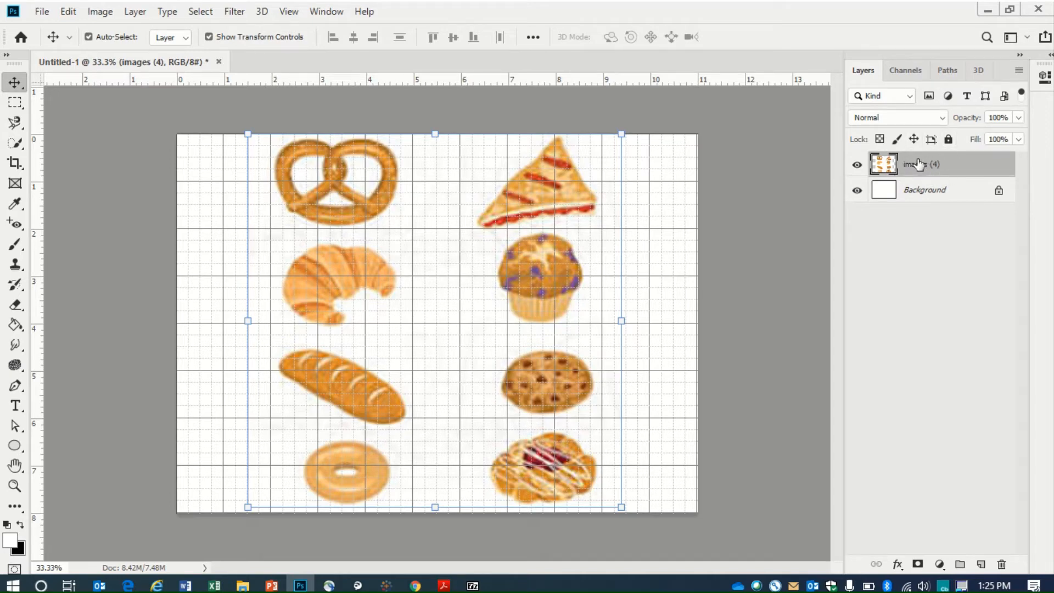
left_click(736, 375)
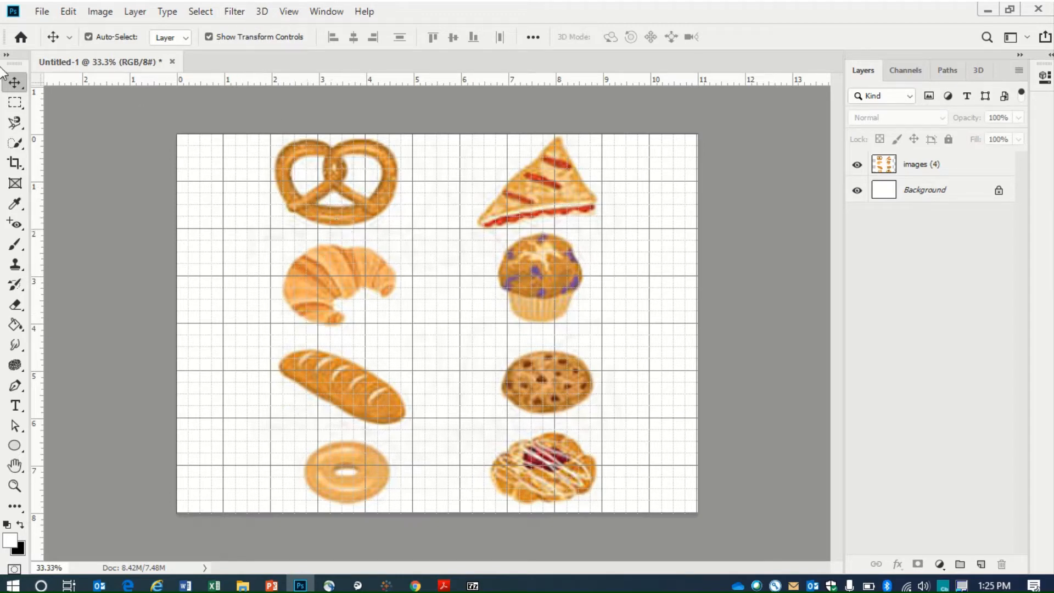
- Draw a selection around the pretzel with the Rectangular Marquee tool
left_click(24, 110)
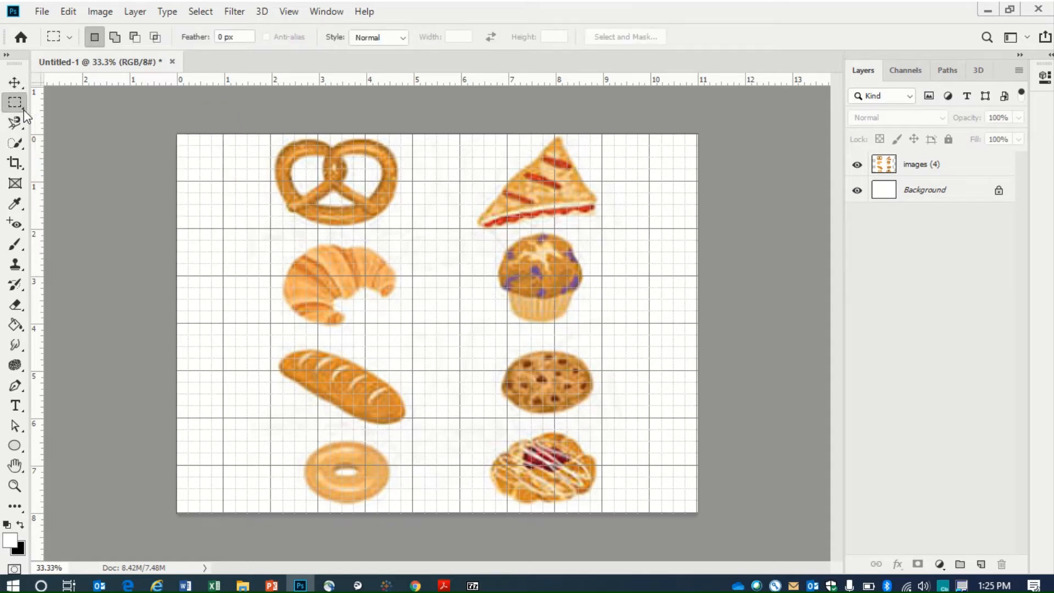
right_click(24, 110)
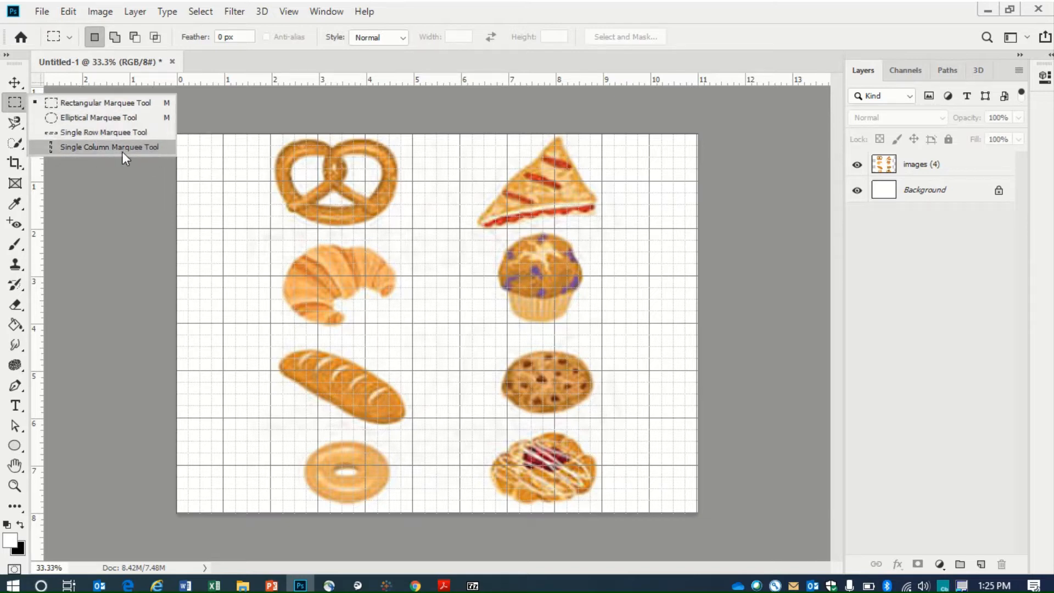
left_click(70, 104)
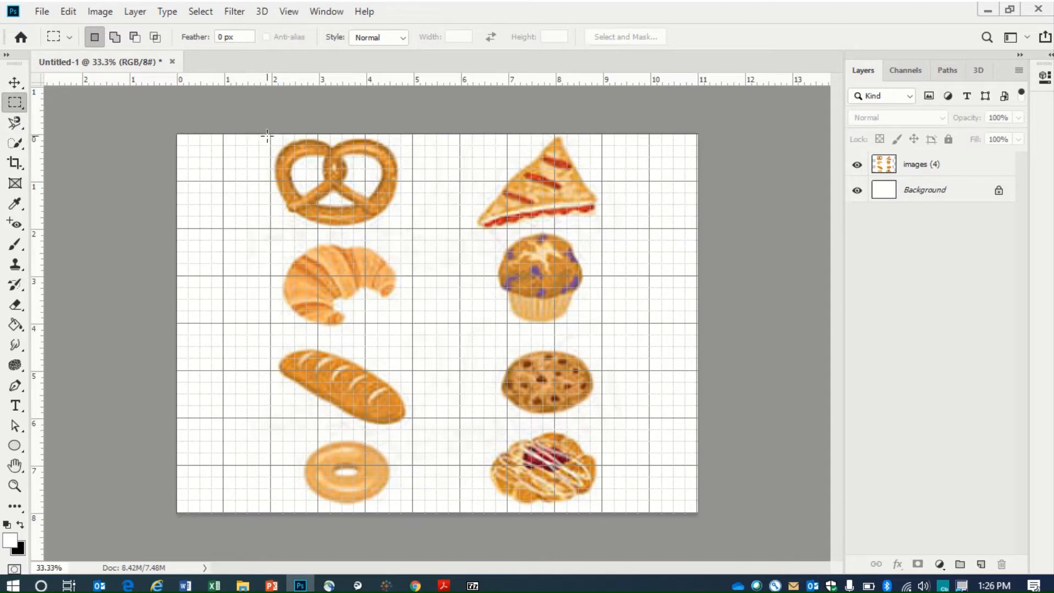
left_click_drag(268, 136, 415, 227)
right_click(367, 196)
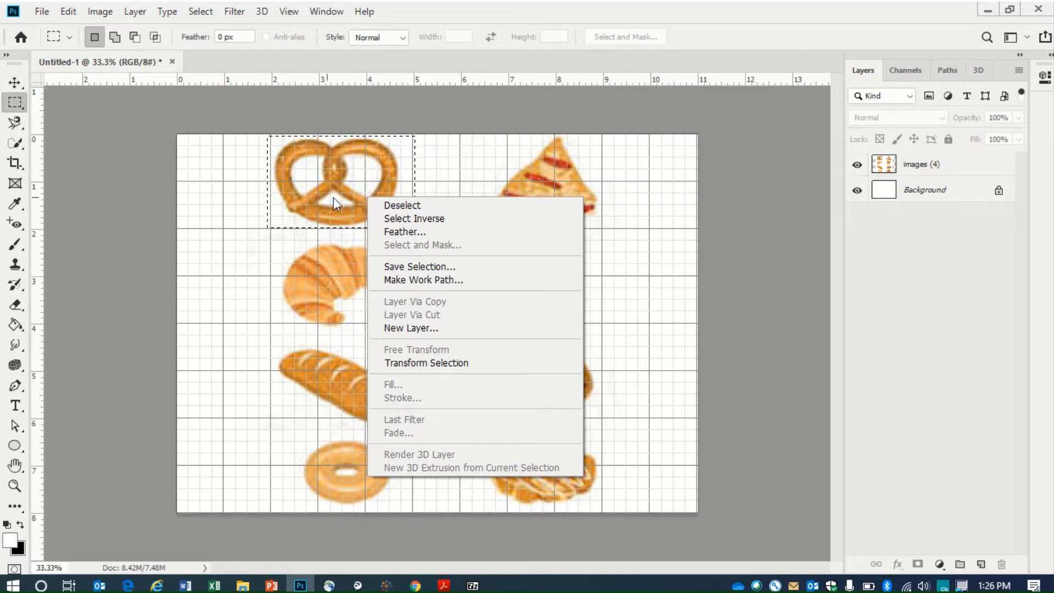
left_click(222, 237)
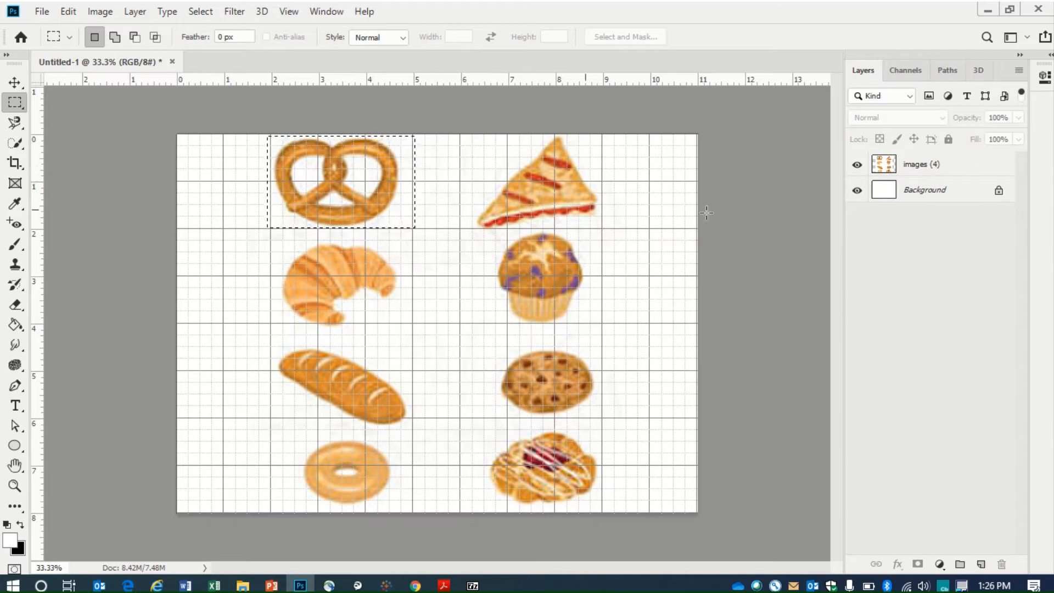
- Cut the selected pretzel from the images (4) layer onto its own layer with Layer Via Cut
left_click(923, 168)
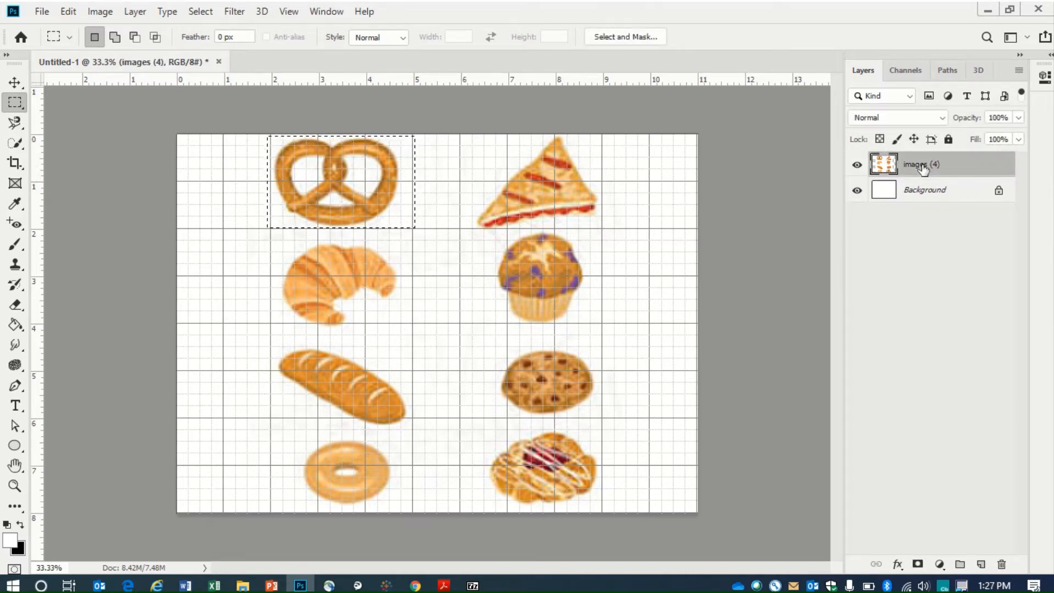
right_click(380, 214)
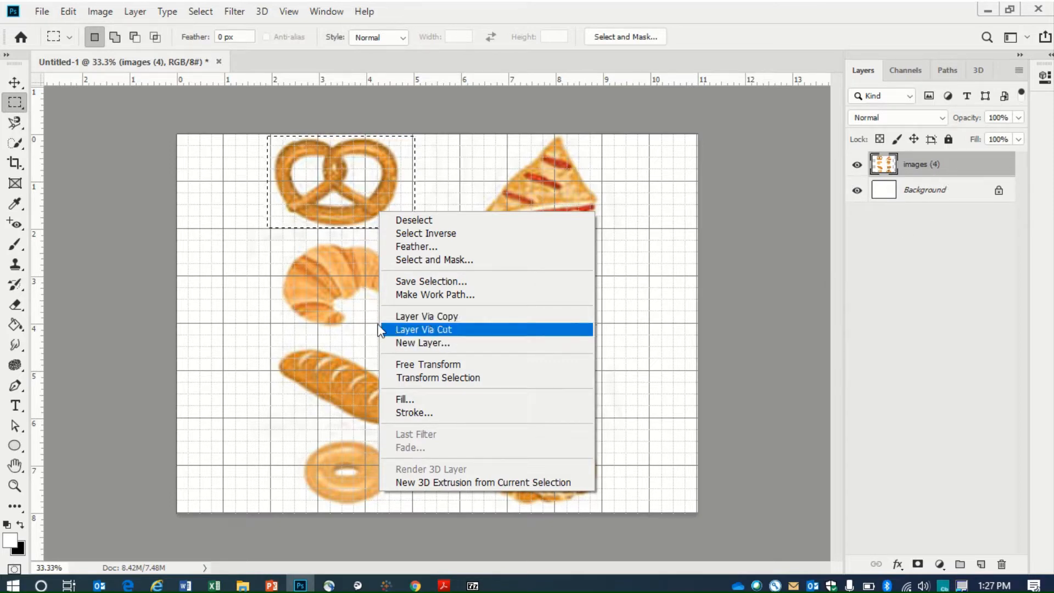
left_click(438, 332)
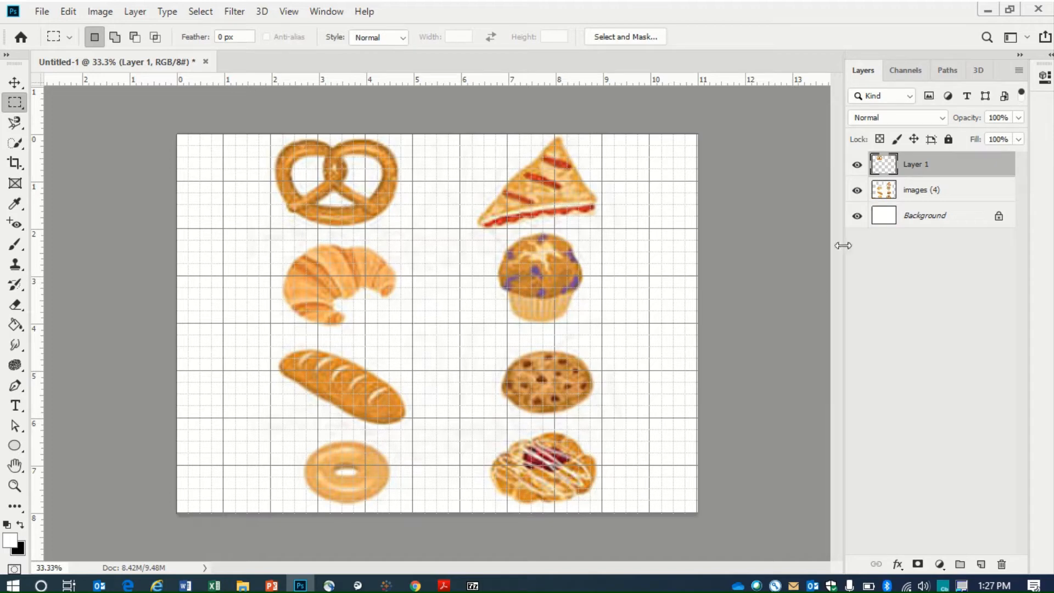
- Toggle the visibility of Layer 1 and images (4) to inspect what each layer holds, leaving both shown
left_click(858, 166)
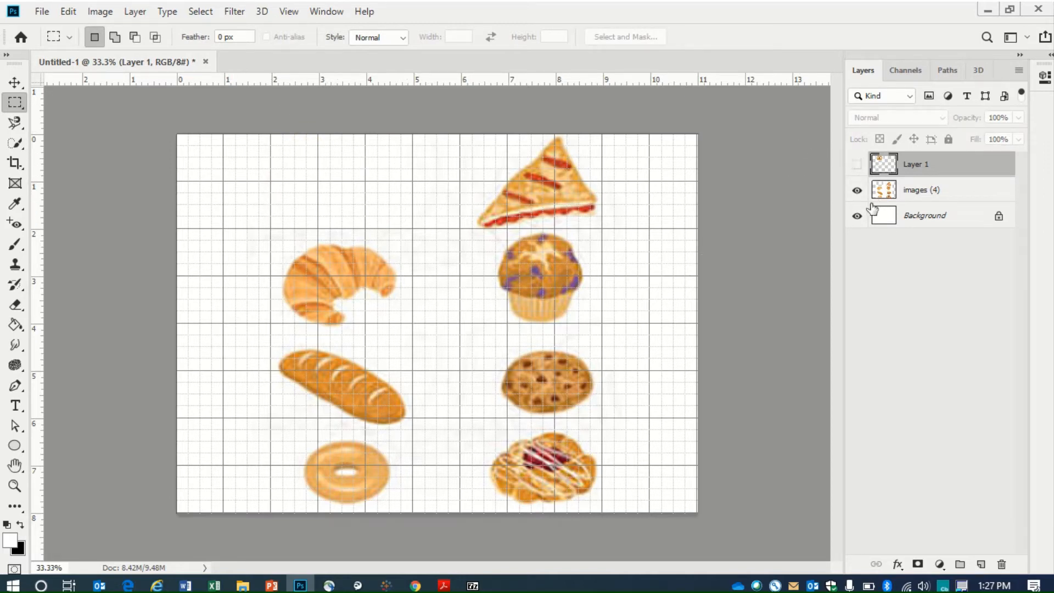
left_click(857, 190)
left_click(857, 165)
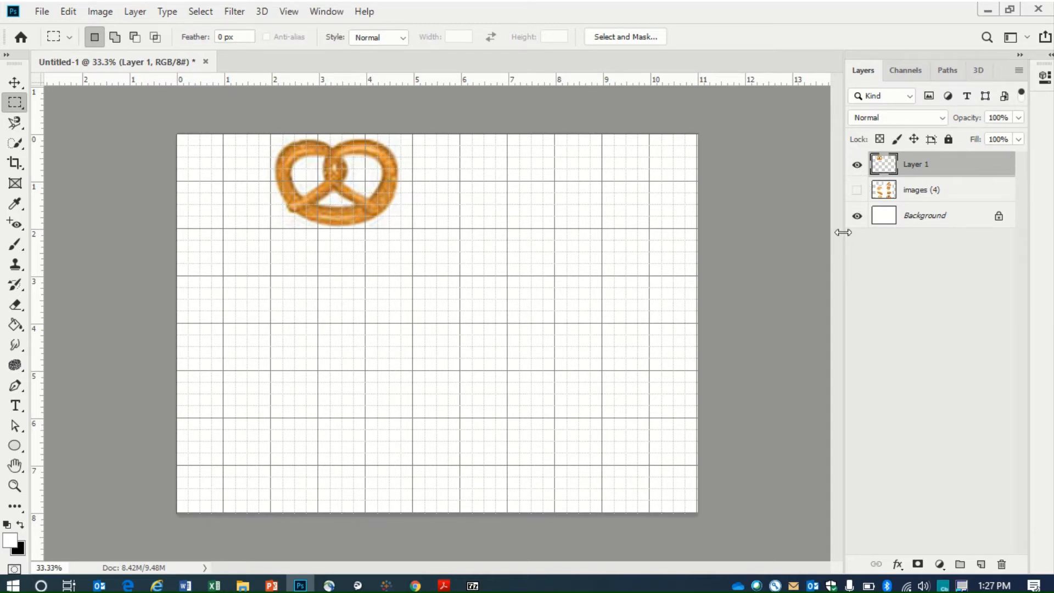
left_click(858, 167)
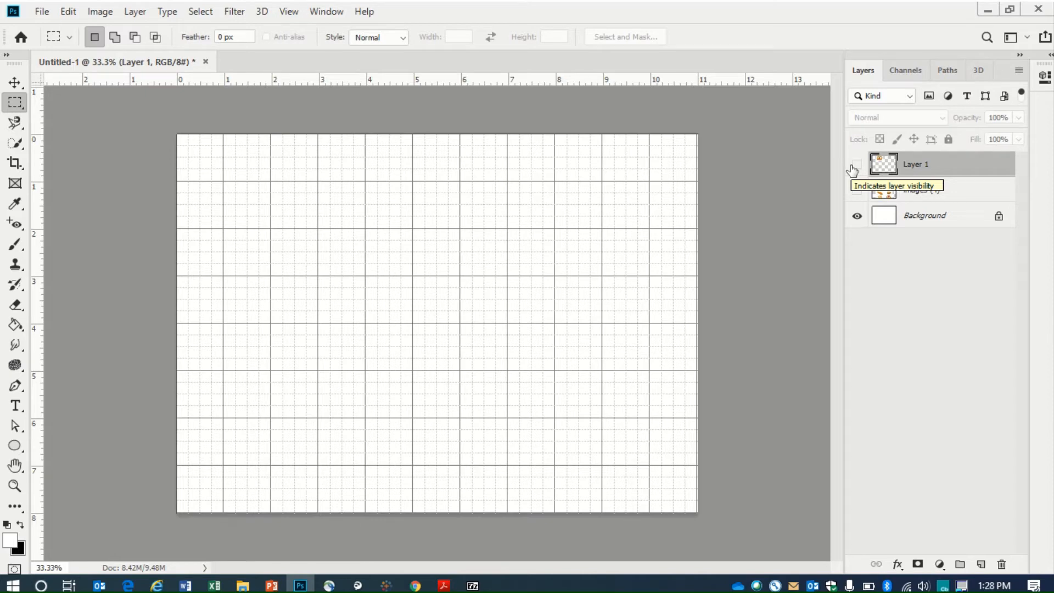
left_click(857, 167)
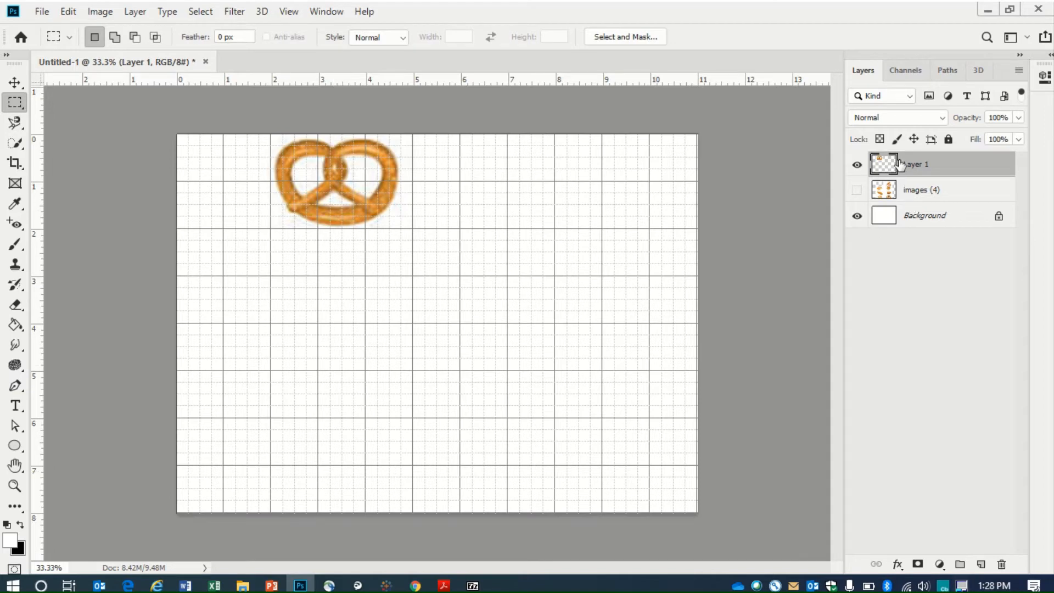
left_click(857, 193)
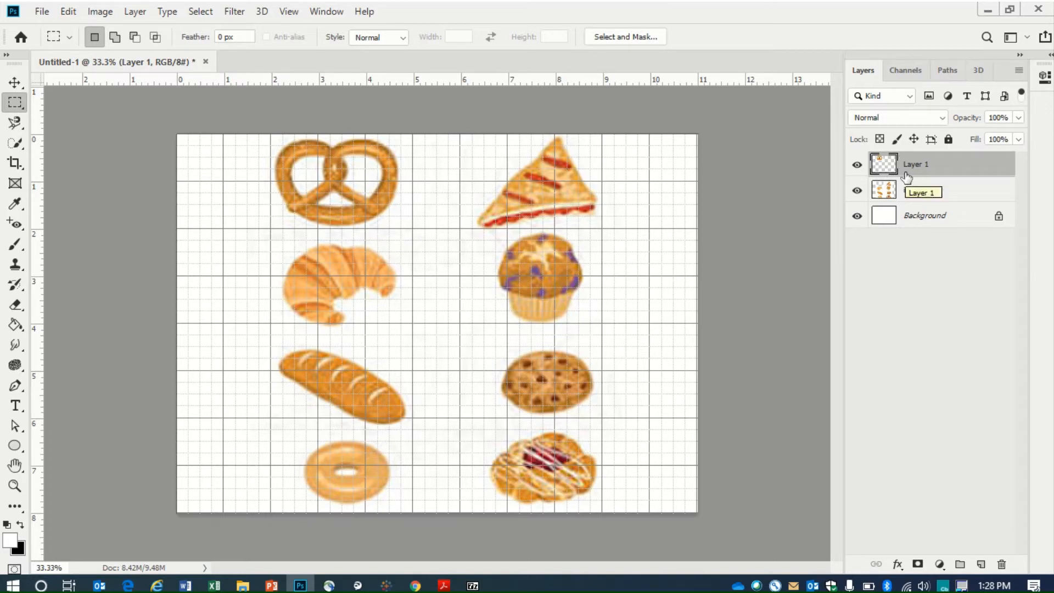
- Move the pretzel on Layer 1 with the Move tool and place it slightly left of its original spot
left_click(13, 83)
left_click_drag(343, 188, 256, 290)
left_click_drag(284, 299, 364, 193)
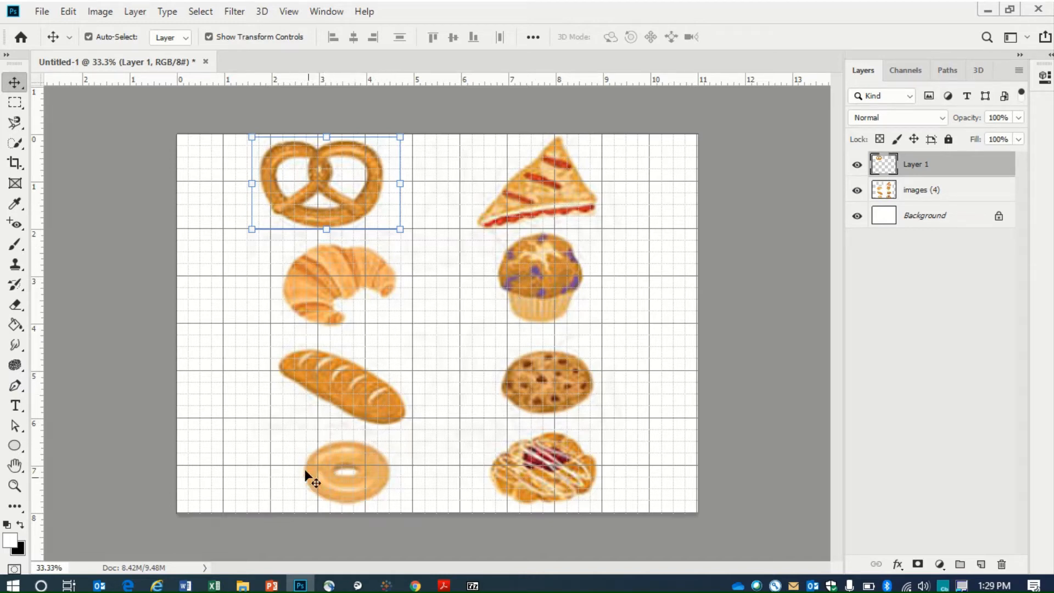
- Draw a selection around the donut with the Elliptical Marquee tool and make images (4) the active layer
left_click(16, 106)
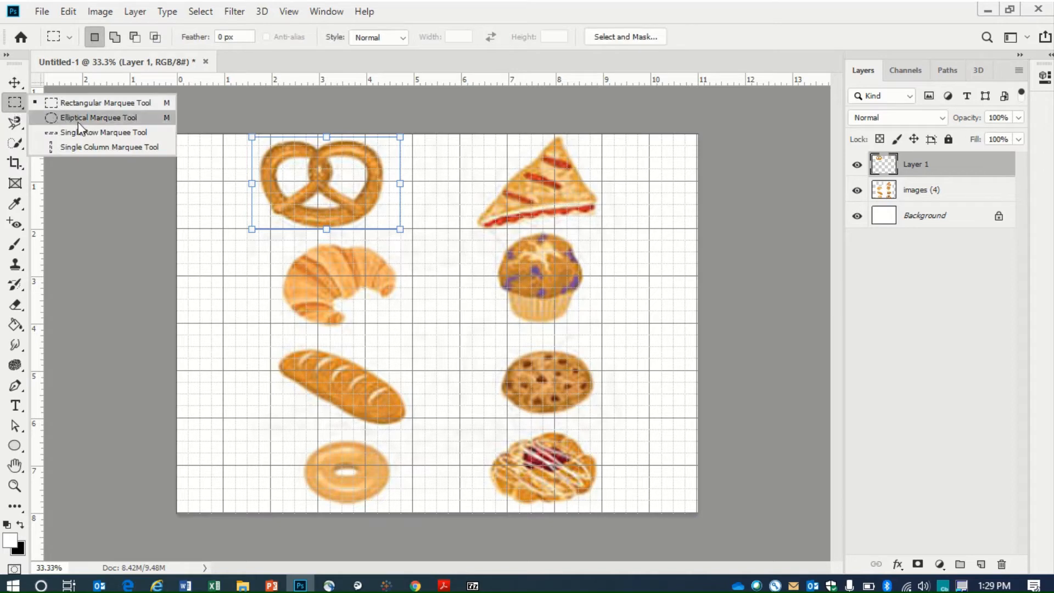
left_click(80, 119)
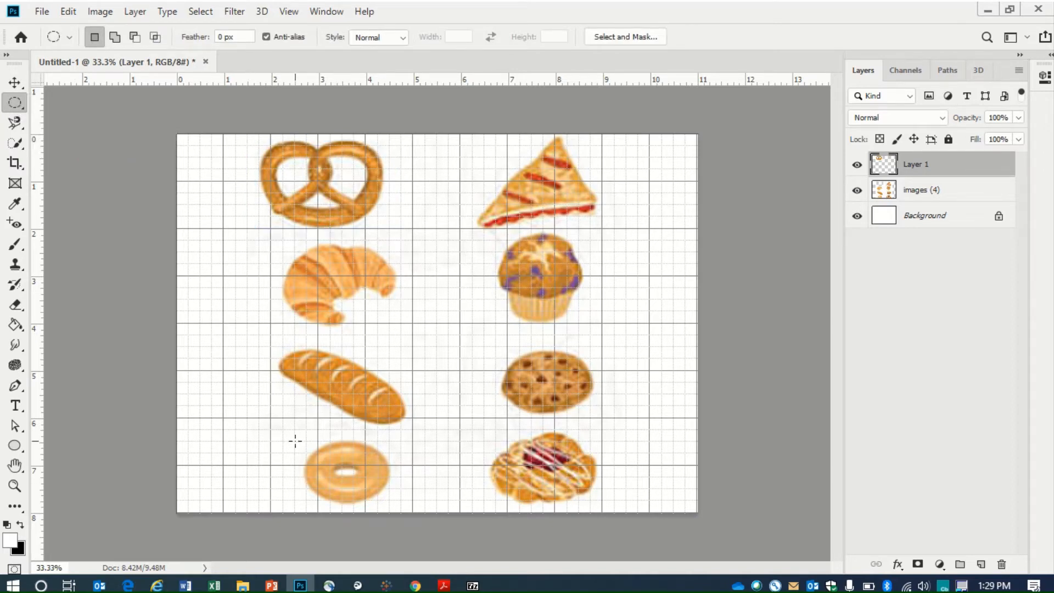
left_click_drag(295, 440, 399, 503)
left_click(923, 191)
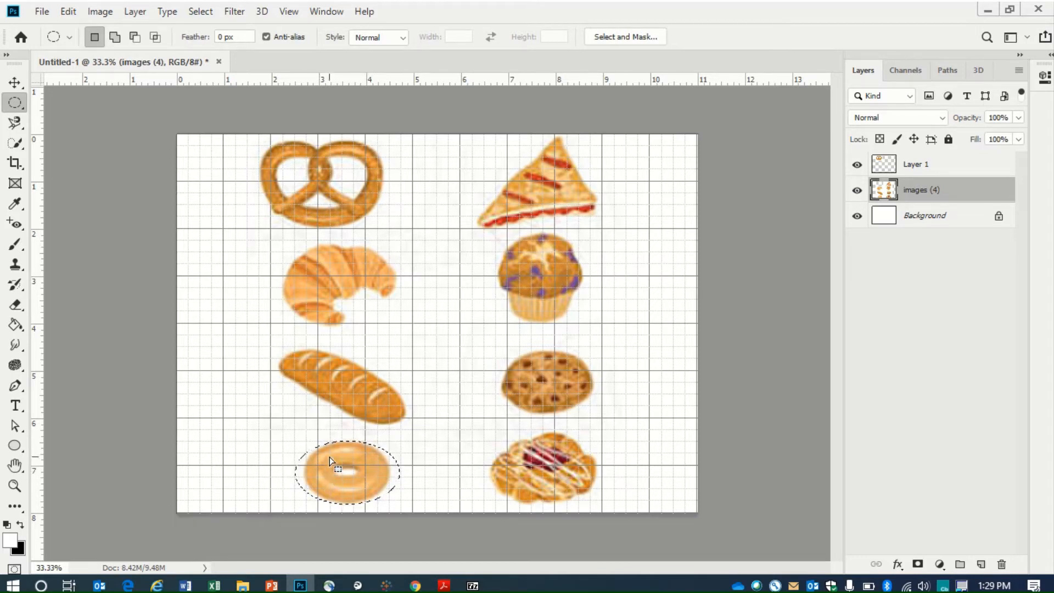
- Copy the selected donut onto a new layer and, with images (4) hidden, move the copy slightly left
left_click(981, 565)
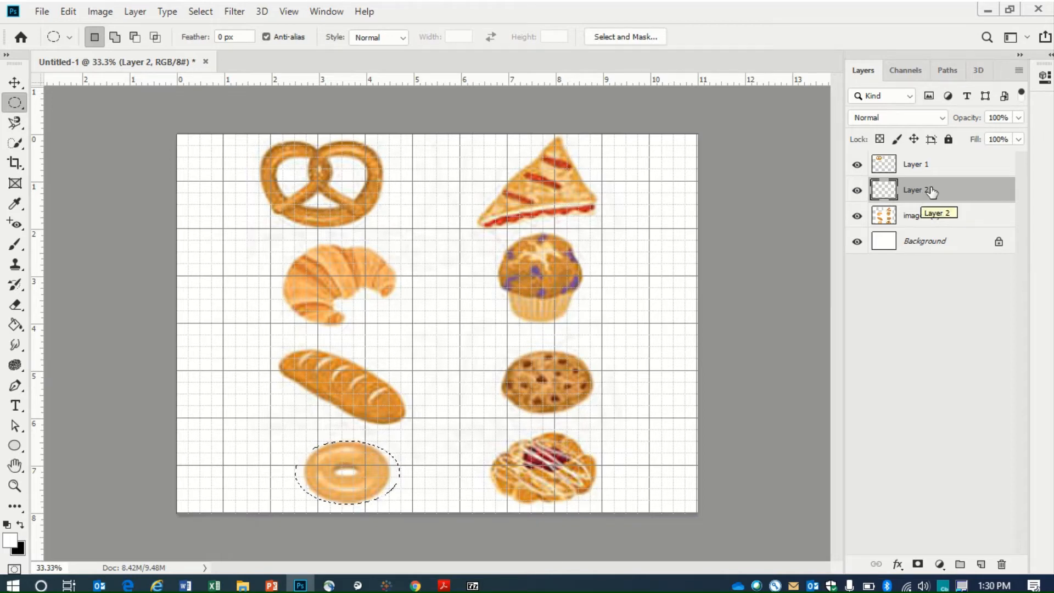
key("ctrl+d")
left_click(857, 217)
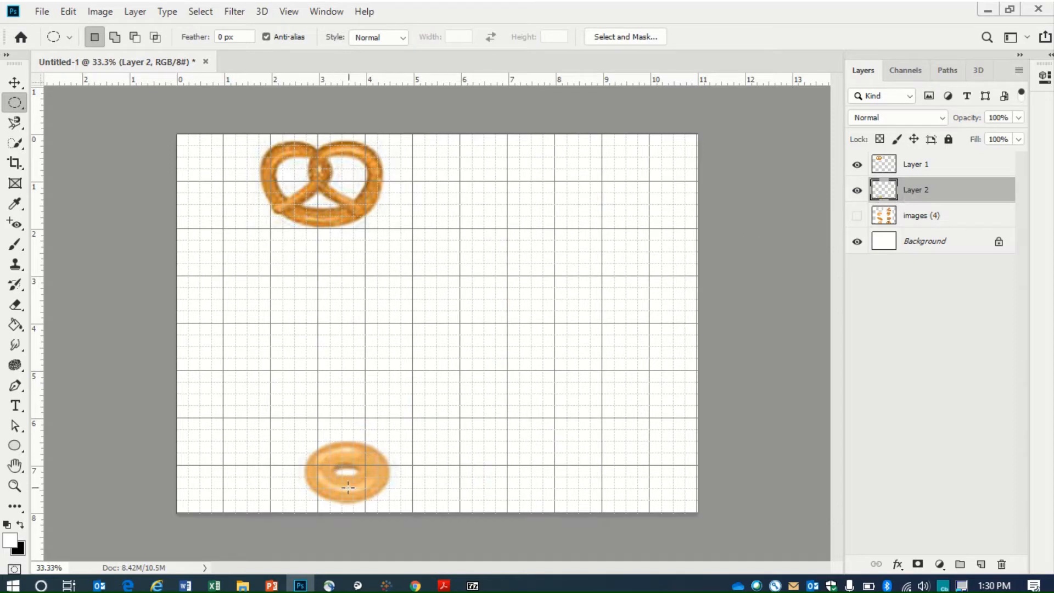
left_click(16, 83)
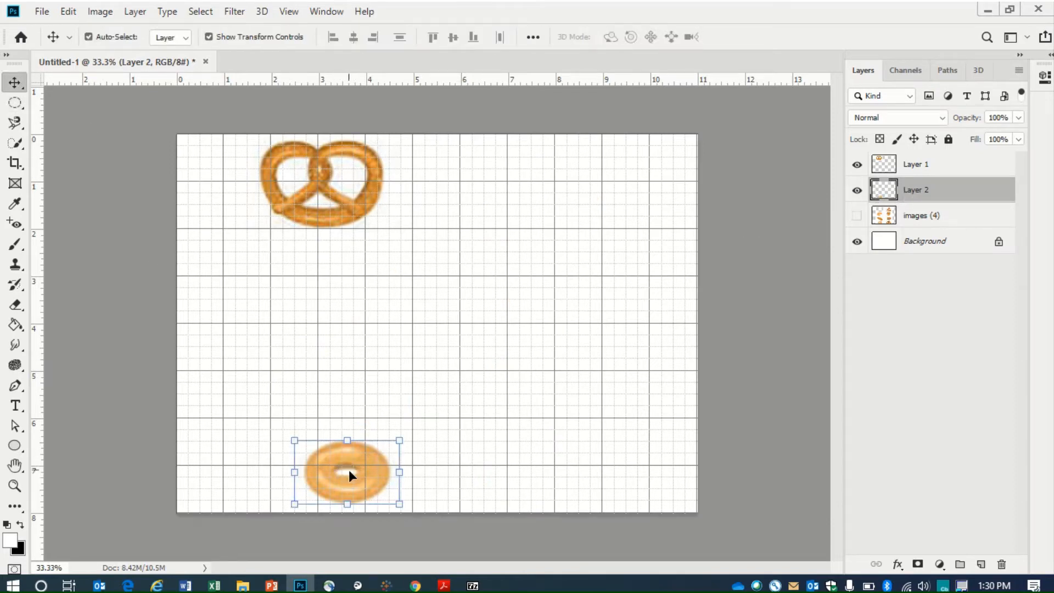
left_click_drag(349, 470, 324, 470)
- Show images (4) again, shift it to the right by about 2 inches and scale it to 96.47%
left_click(928, 217)
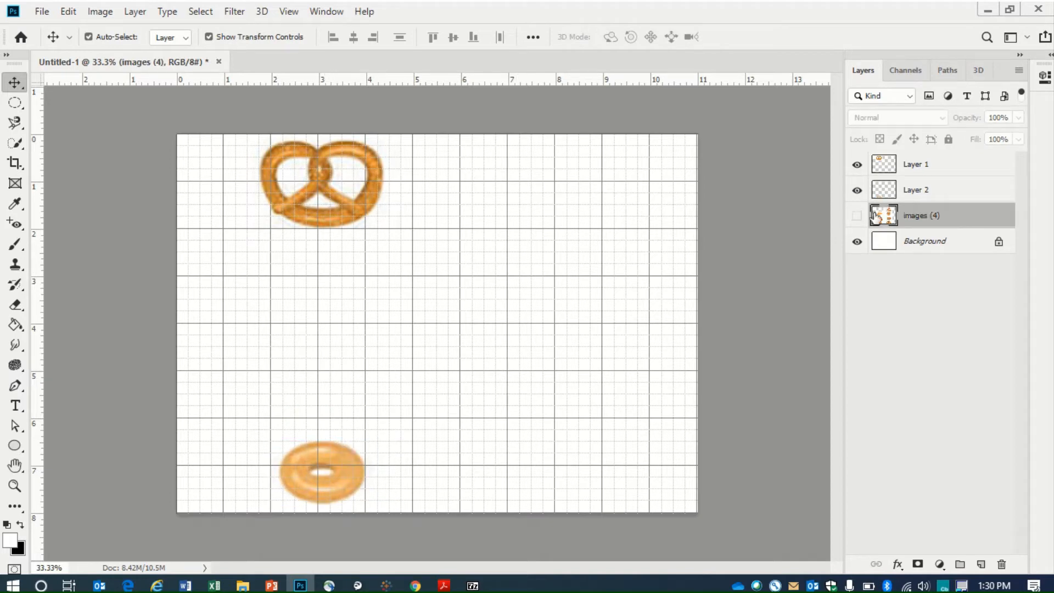
left_click(857, 216)
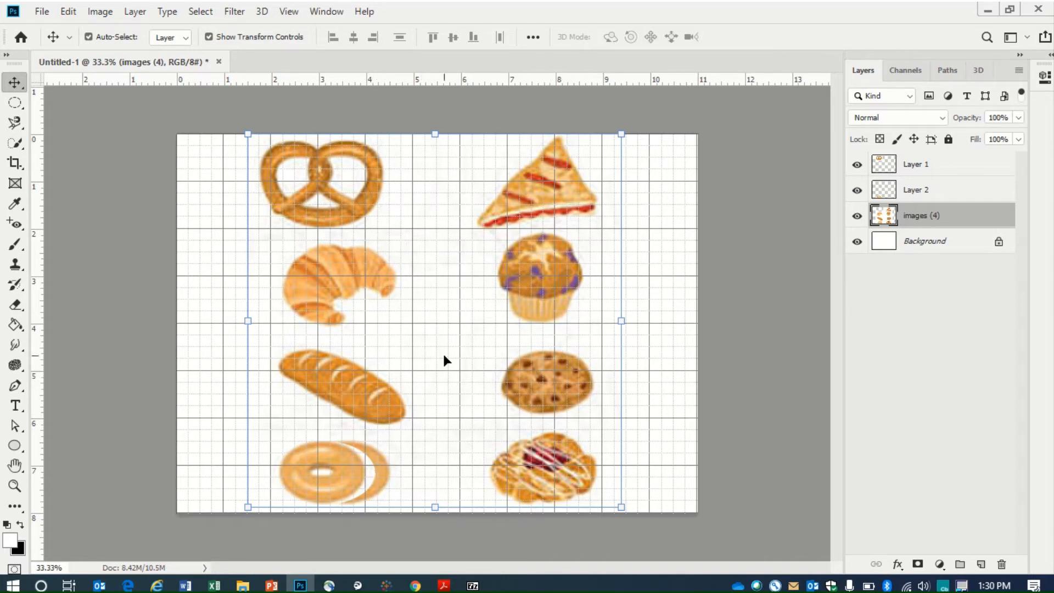
left_click_drag(442, 352, 531, 356)
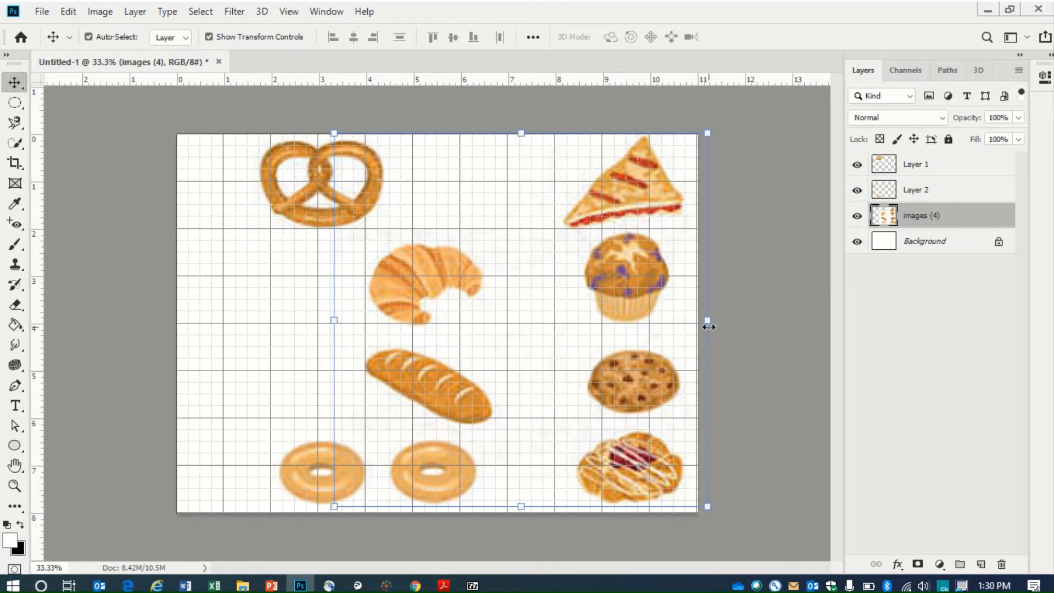
mouse_move(700, 323)
left_mouse_down()
mouse_move(684, 320)
mouse_move(695, 333)
left_mouse_up()
mouse_move(463, 395)
left_mouse_down()
mouse_move(473, 400)
mouse_move(466, 395)
left_mouse_up()
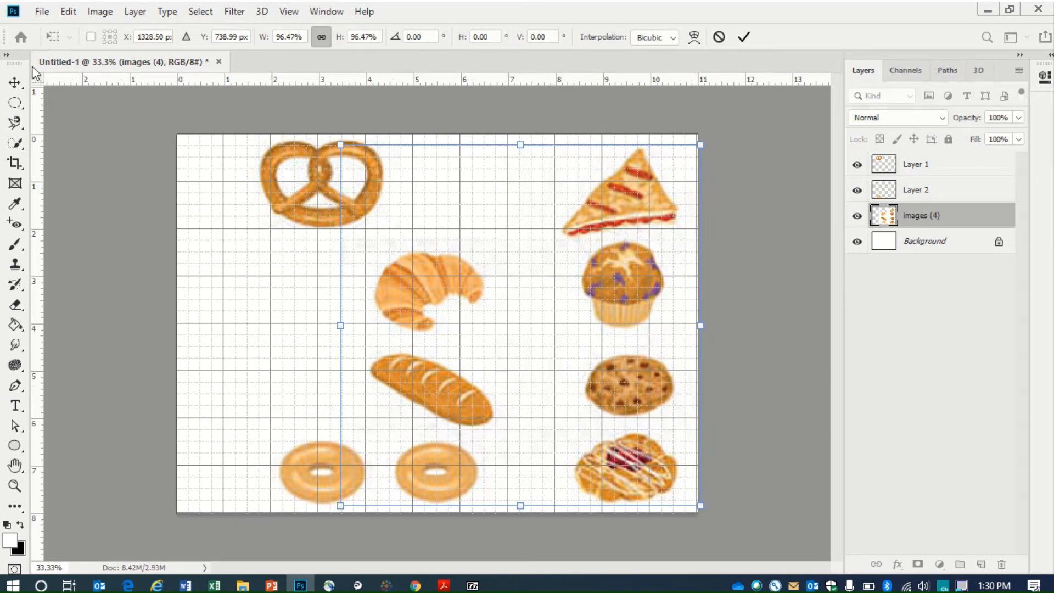
- Move the donut on Layer 2 with the Move tool to just below and left of the pretzel
left_click(14, 83)
left_click_drag(308, 483, 228, 265)
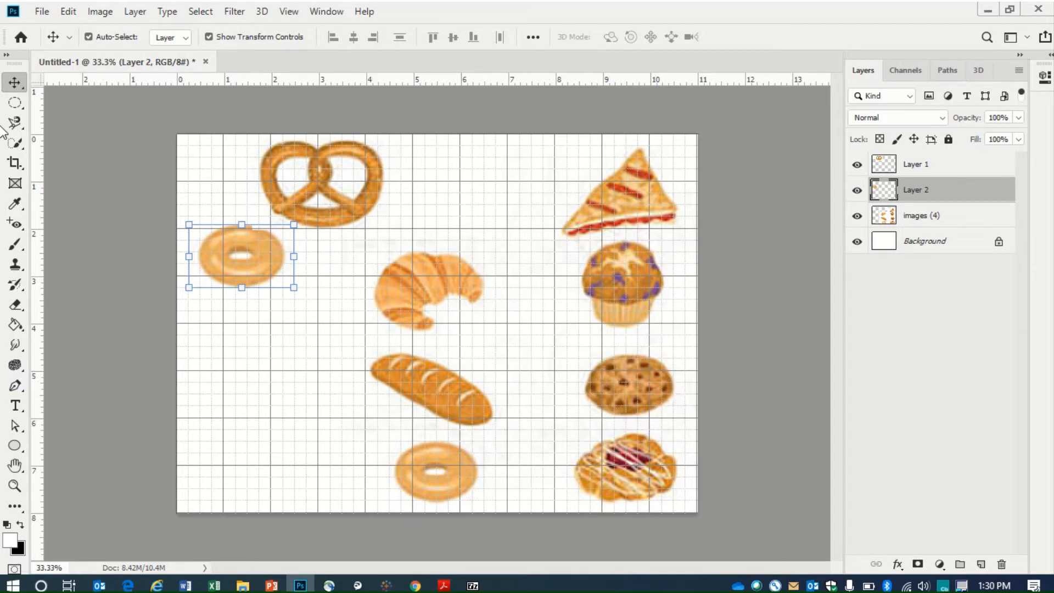
- Select the chocolate chip cookie on images (4) with the Elliptical Marquee tool and cut it out
left_click(15, 102)
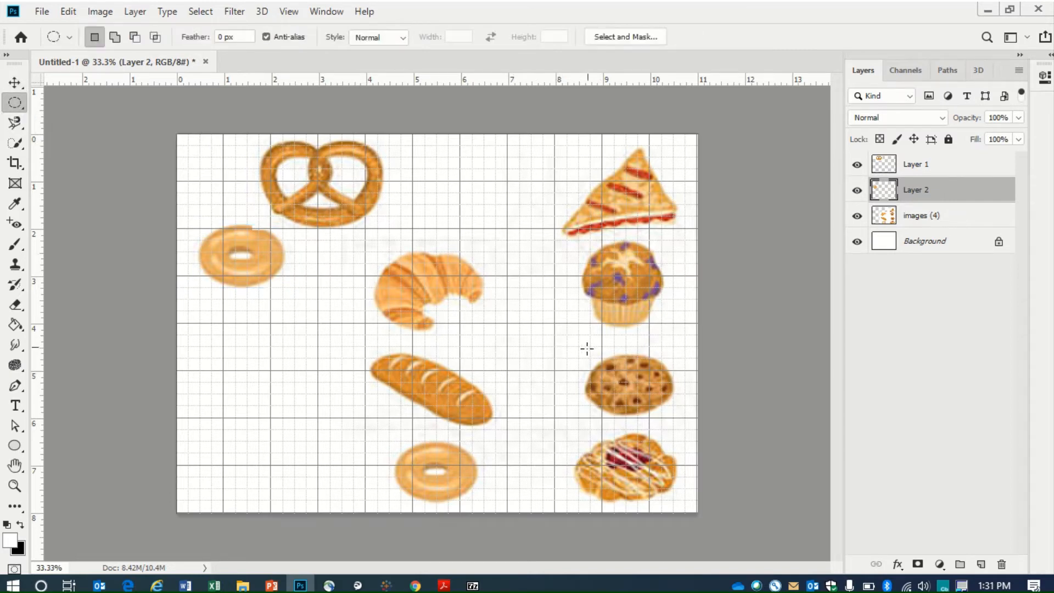
left_click_drag(578, 351, 682, 419)
left_click(916, 218)
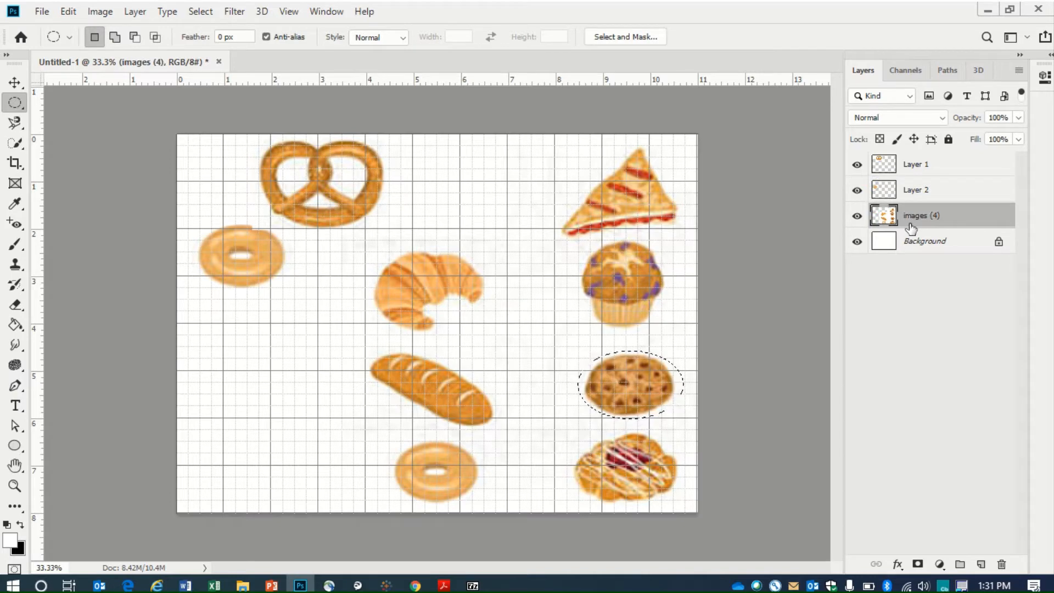
key("Delete")
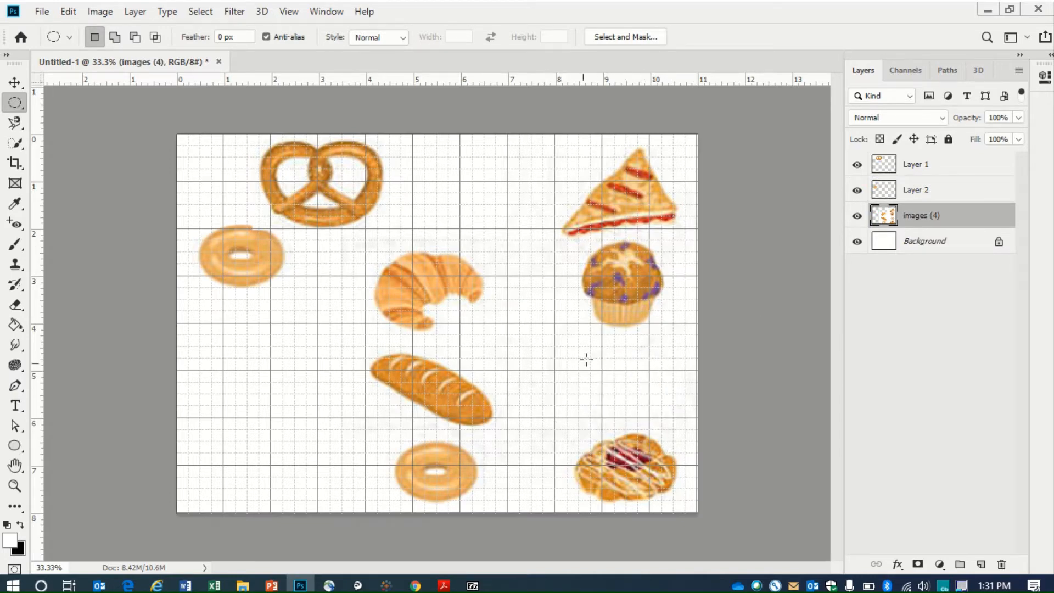
- Paste the cookie onto a new layer above images (4) and move it directly below the Layer 2 donut
left_click(980, 564)
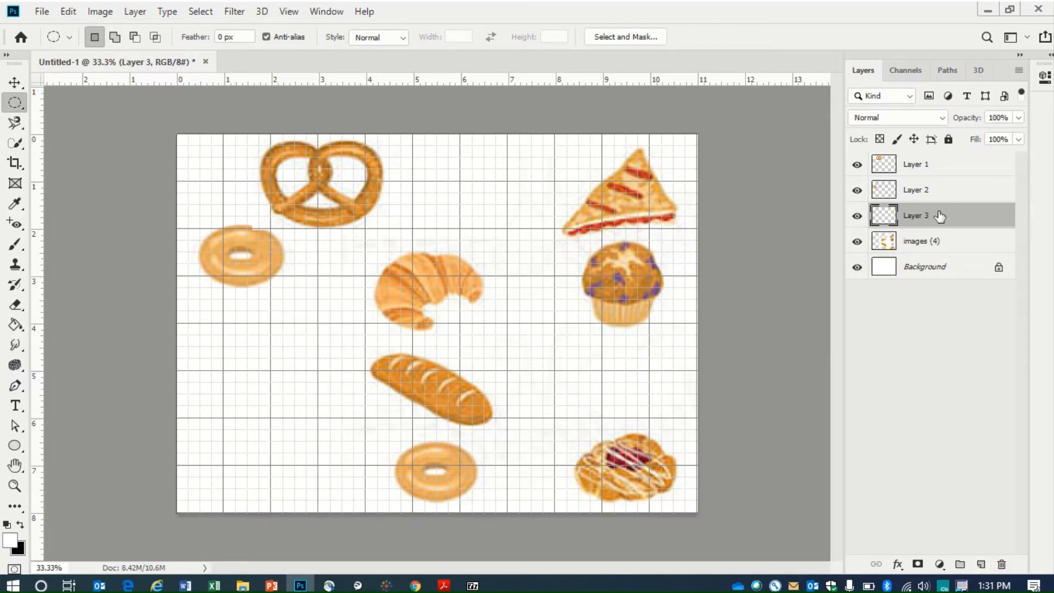
key("ctrl+v")
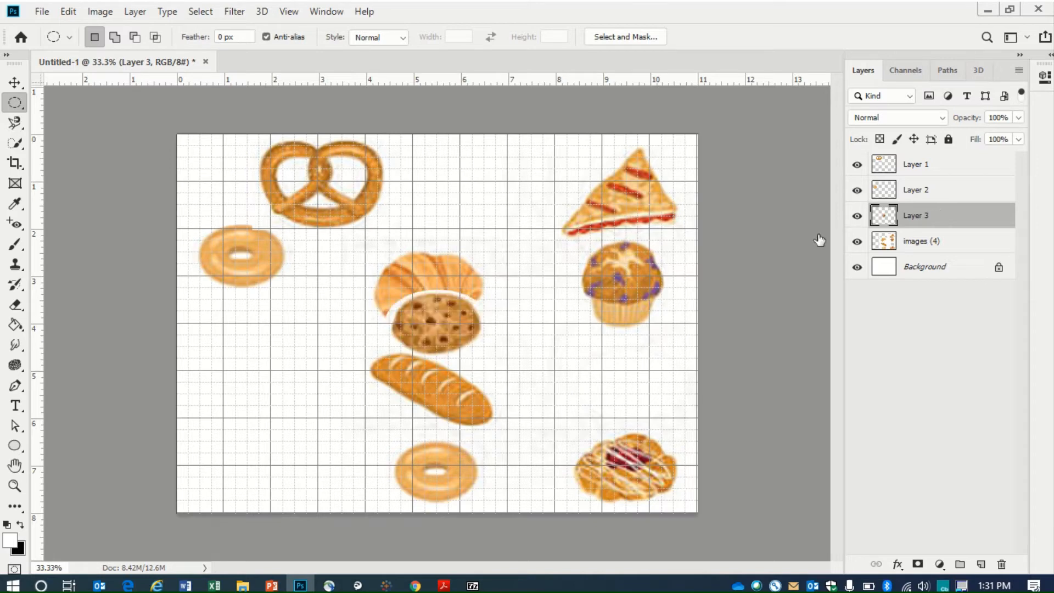
key("v")
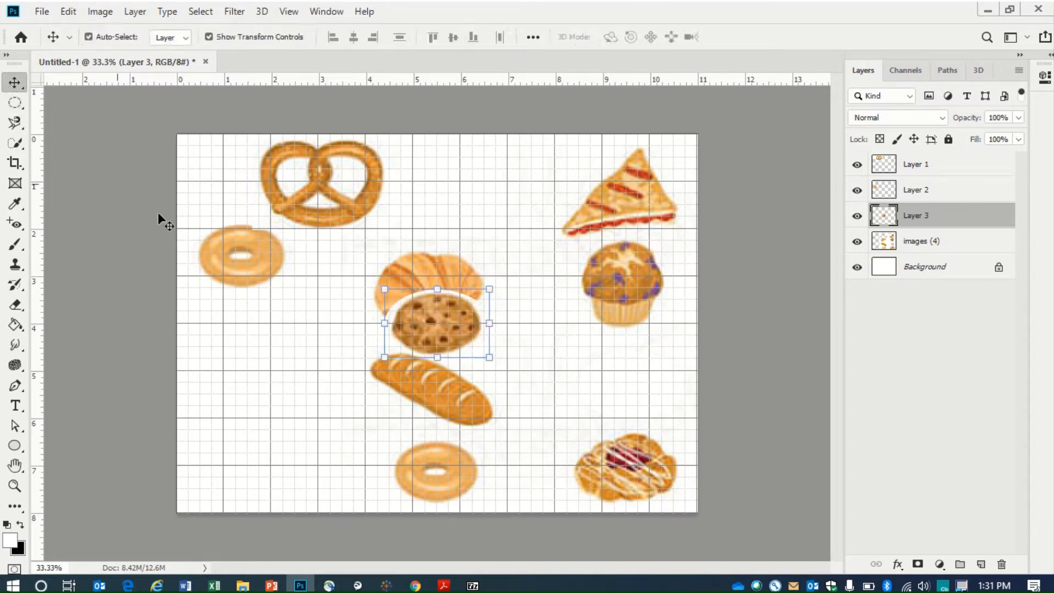
left_click_drag(440, 328, 309, 349)
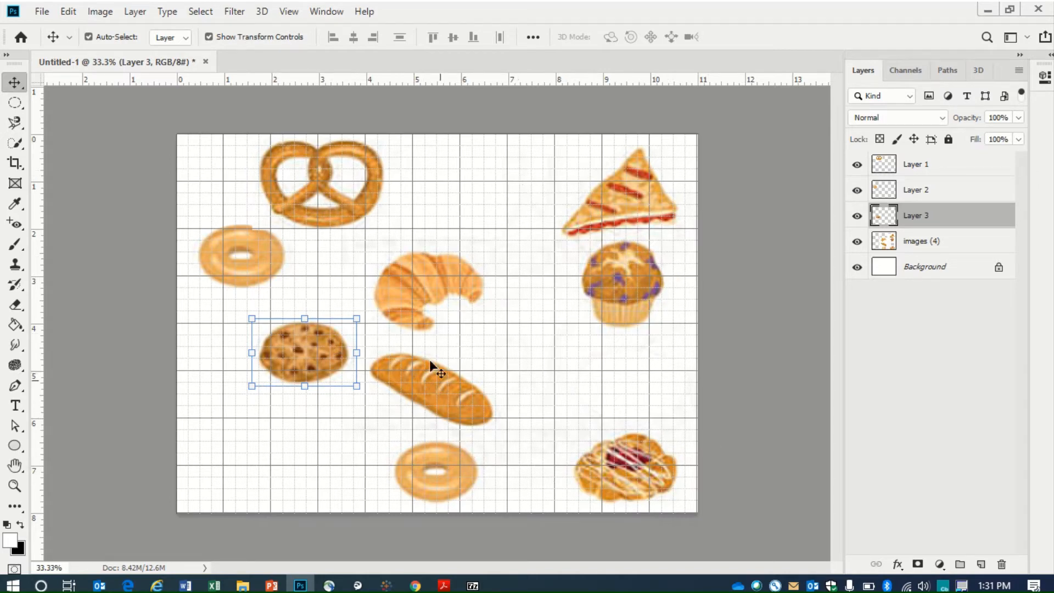
left_click_drag(308, 357, 244, 356)
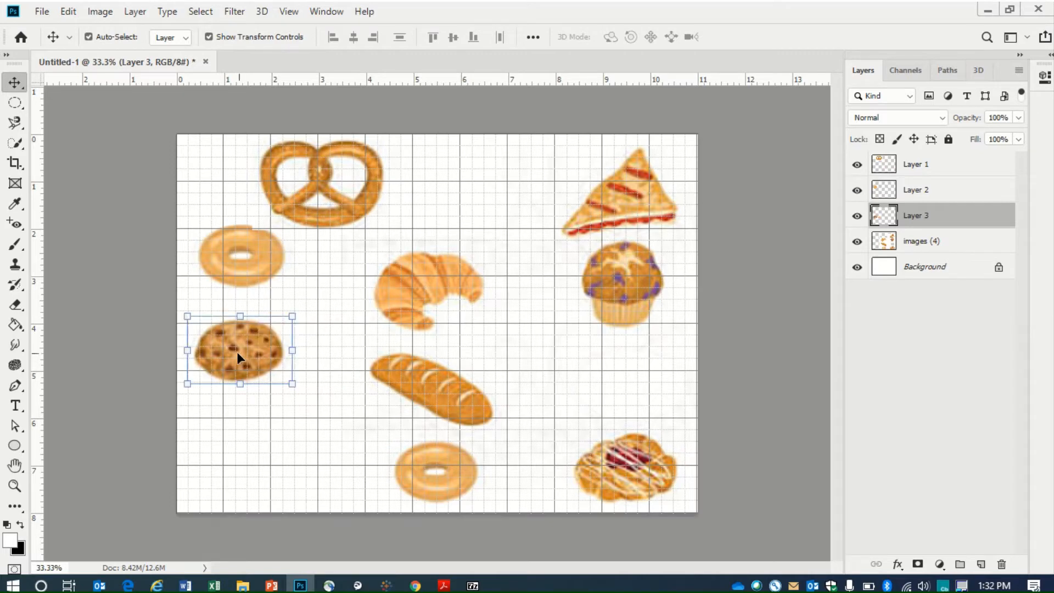
- Move the pretzel about 1 inch right, clear of the Layer 2 donut, and nudge that donut slightly
left_click_drag(343, 213, 392, 219)
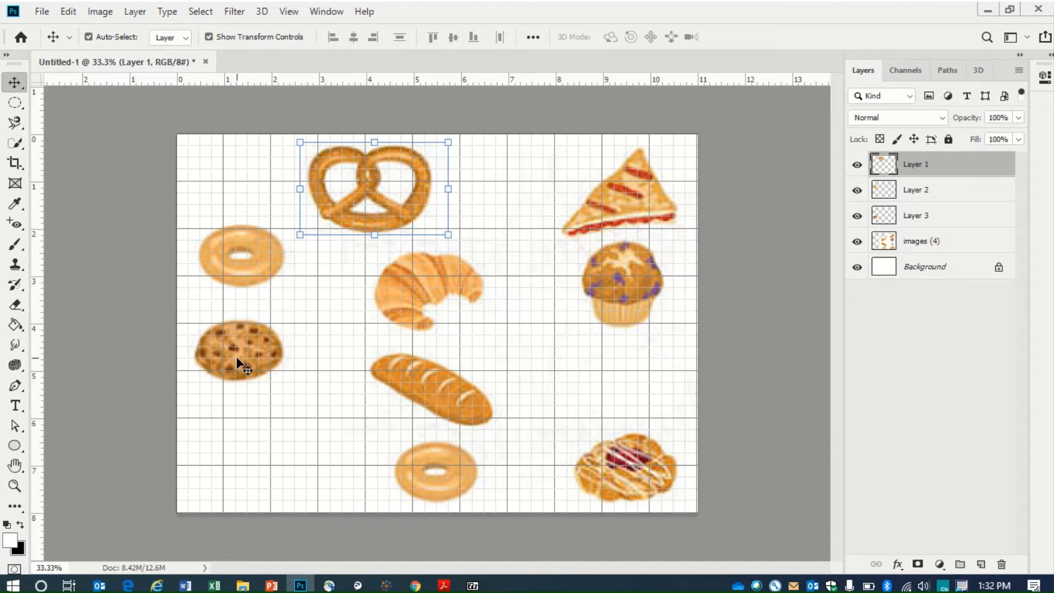
mouse_move(236, 269)
left_mouse_down()
mouse_move(261, 294)
mouse_move(223, 271)
mouse_move(276, 289)
mouse_move(247, 279)
mouse_move(251, 232)
mouse_move(249, 272)
left_mouse_up()
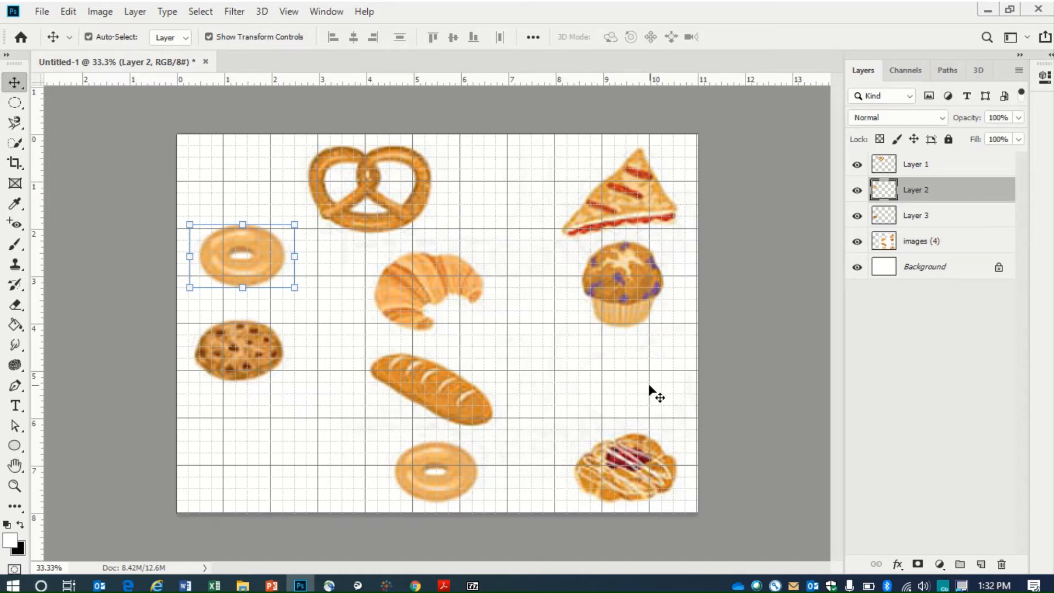
- Select the triangular sandwich on images (4) with the Quick Selection tool, subtracting stray areas and adding the missing parts
left_click(20, 147)
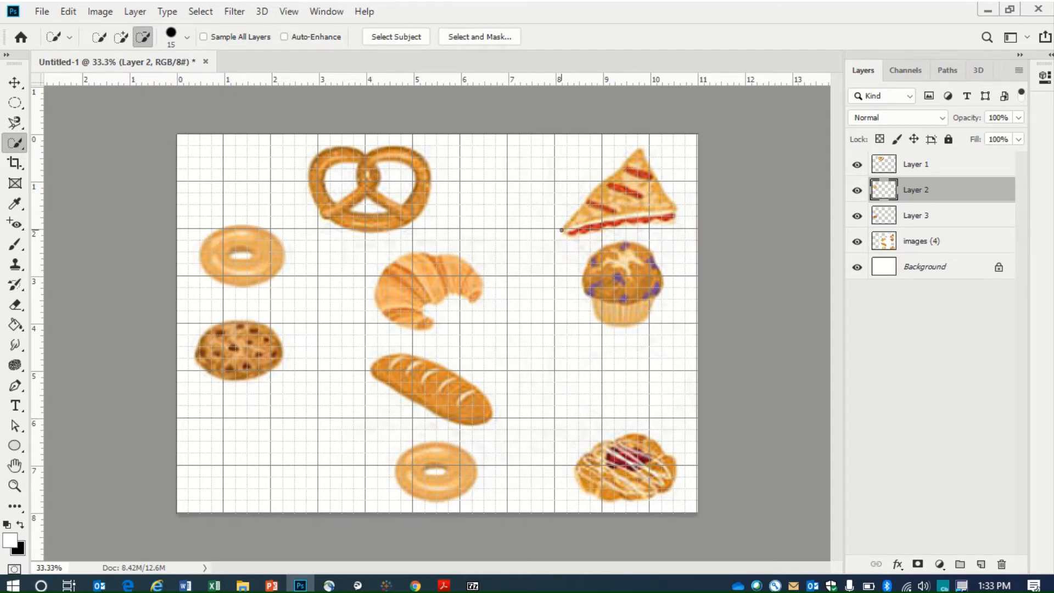
left_click(936, 243)
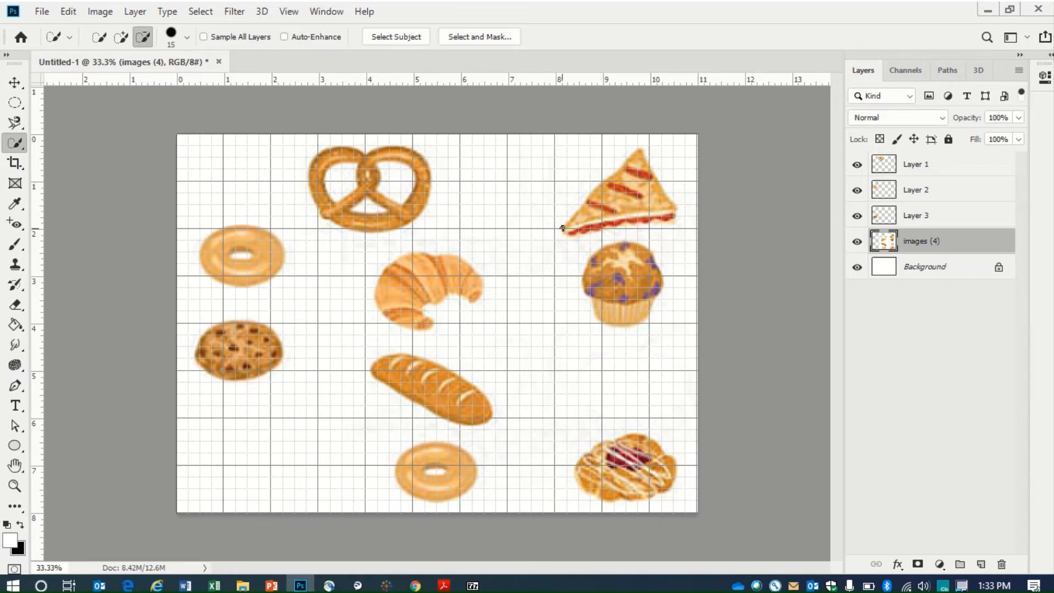
mouse_move(562, 228)
left_mouse_down()
mouse_move(641, 147)
mouse_move(680, 217)
mouse_move(571, 234)
left_mouse_up()
left_click(143, 40)
left_click_drag(695, 213, 687, 211)
left_click_drag(569, 212, 565, 216)
left_click(121, 37)
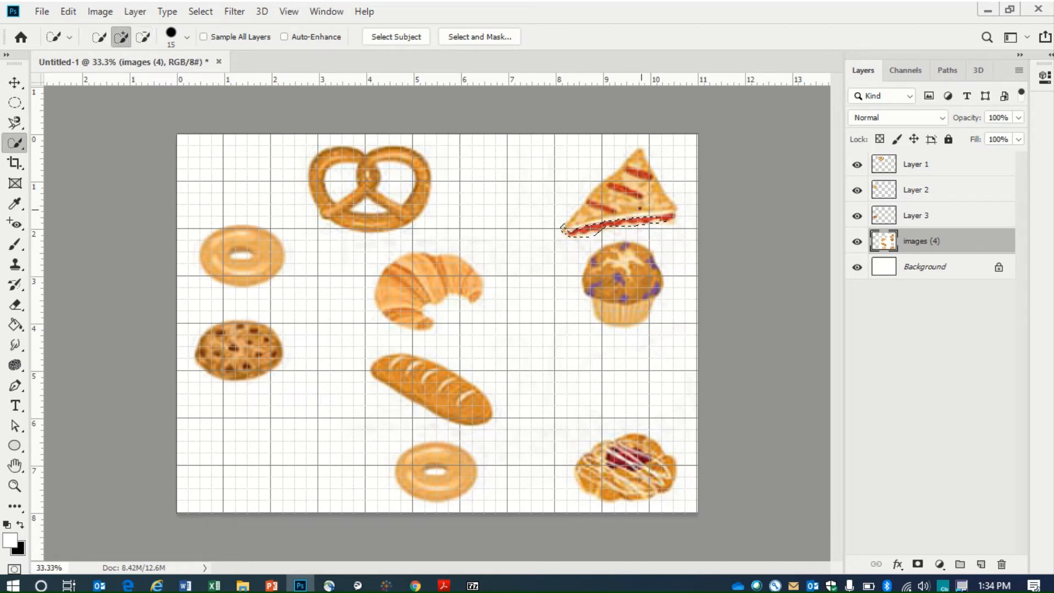
mouse_move(632, 218)
left_mouse_down()
mouse_move(625, 201)
mouse_move(637, 193)
mouse_move(637, 163)
mouse_move(575, 225)
mouse_move(669, 228)
left_mouse_up()
left_click(661, 216)
- Copy the selected sandwich onto its own layer with Layer Via Copy and hide images (4)
right_click(633, 195)
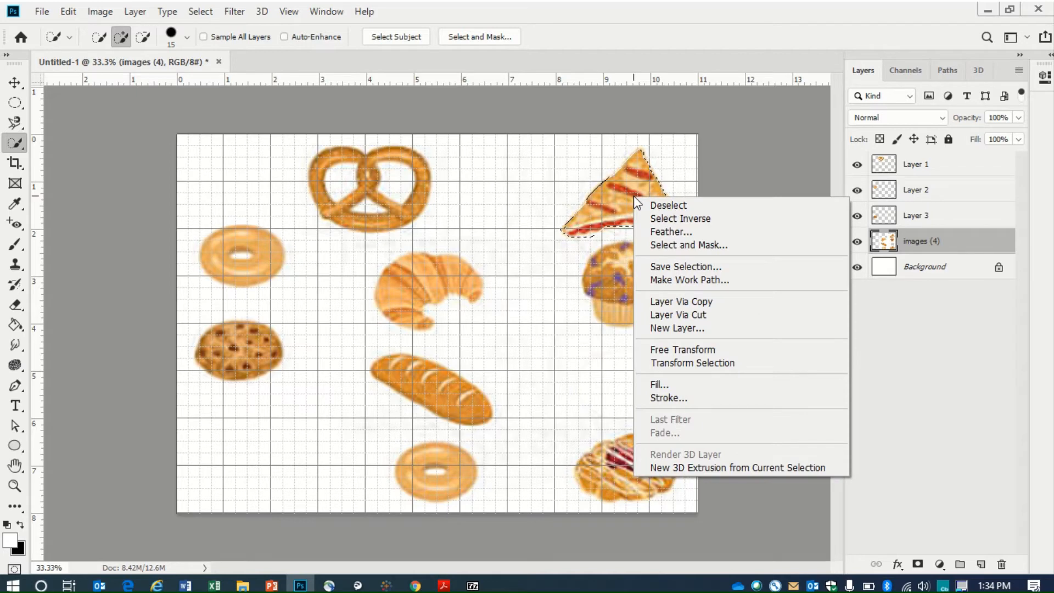
left_click(681, 302)
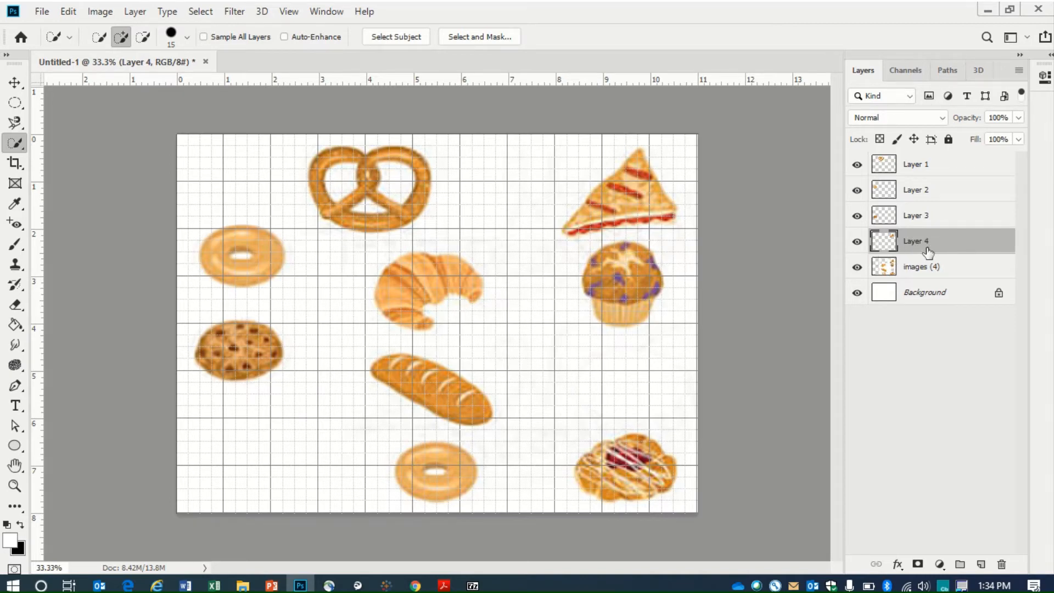
left_click(857, 269)
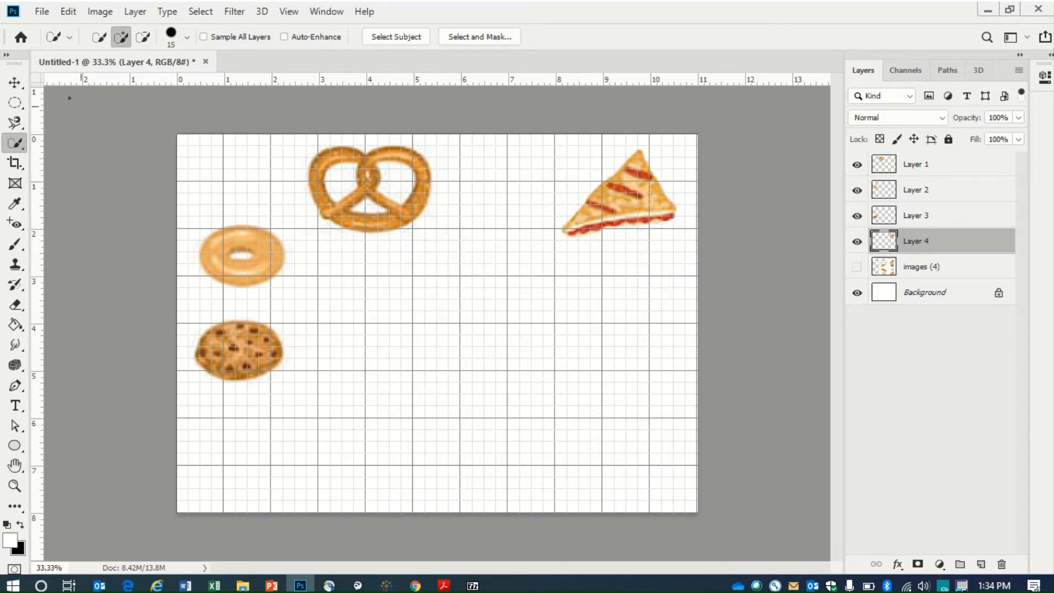
- Move the donut, cookie, sandwich and pretzel into a left-to-right row along the lower part of the canvas
key("v")
left_click_drag(629, 184, 520, 426)
left_click_drag(230, 364, 384, 443)
left_click_drag(237, 257, 271, 435)
left_click_drag(407, 219, 671, 428)
left_click_drag(250, 437, 208, 446)
left_click_drag(411, 457, 335, 455)
left_click_drag(518, 436, 444, 442)
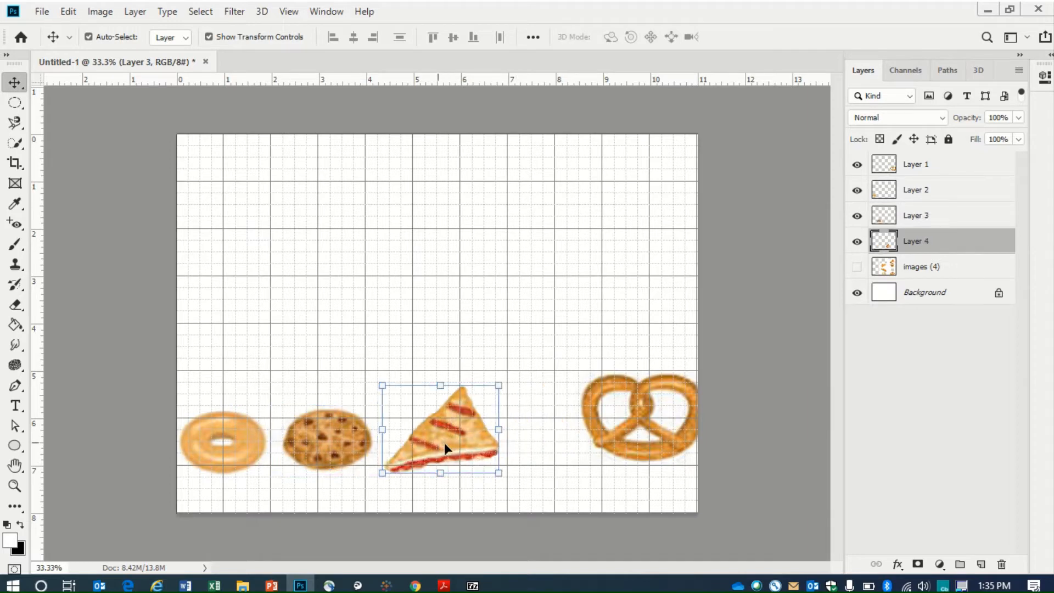
- Adjust the spacing of the row by shifting the pretzel left and nudging the sandwich, donut and cookie right
left_click_drag(640, 442, 552, 450)
left_click_drag(575, 448, 632, 453)
left_click_drag(468, 437, 478, 441)
left_click_drag(356, 440, 359, 441)
left_click(252, 445)
left_click_drag(251, 445, 257, 446)
left_click_drag(337, 447, 351, 446)
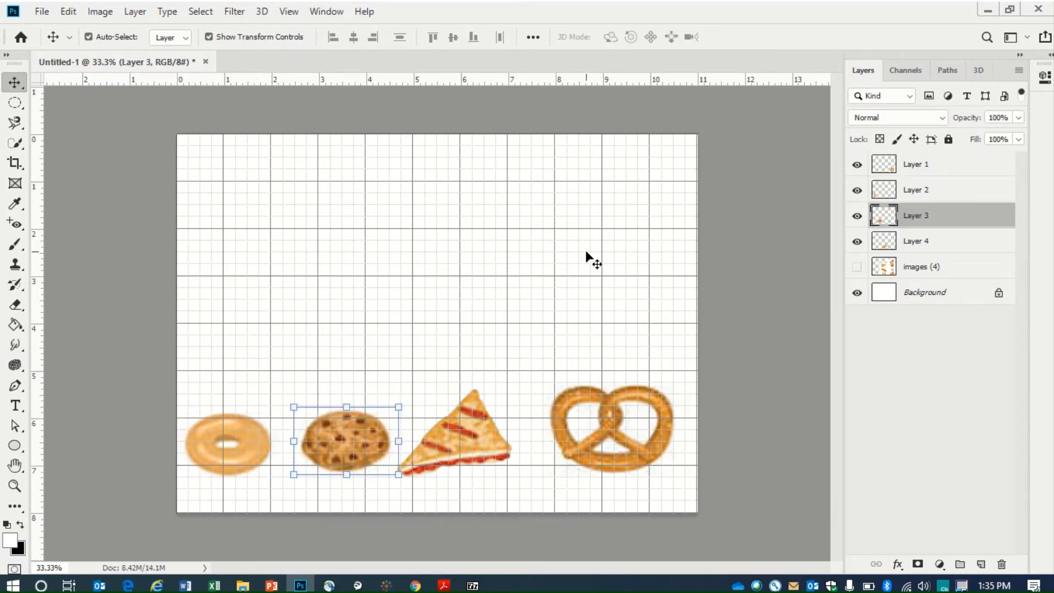
- Nudge the sandwich on Layer 4 slightly up and right between the cookie and the pretzel
mouse_move(388, 2)
left_click(493, 463)
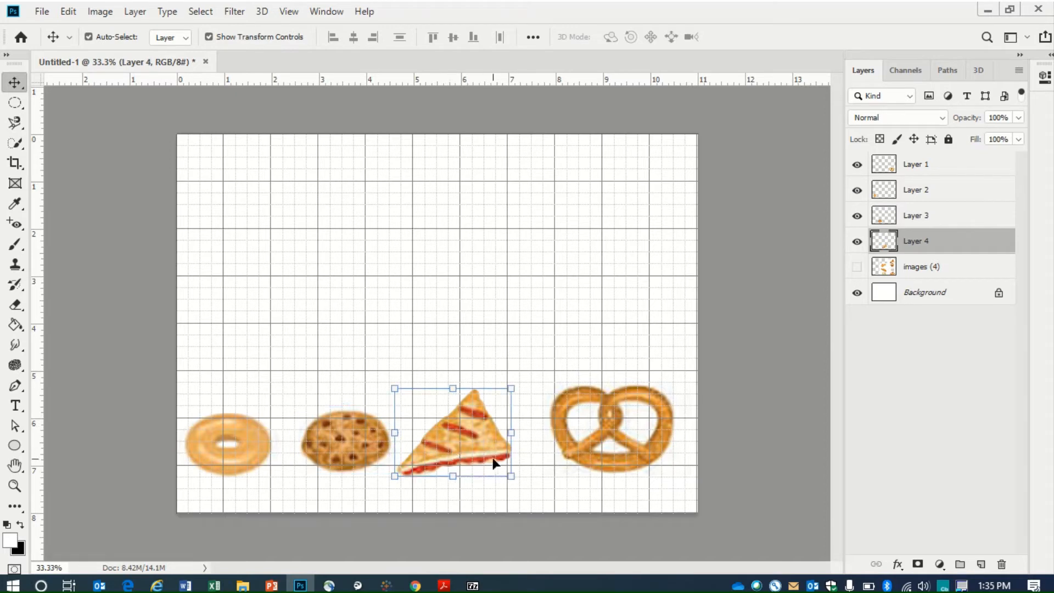
left_click_drag(493, 463, 481, 445)
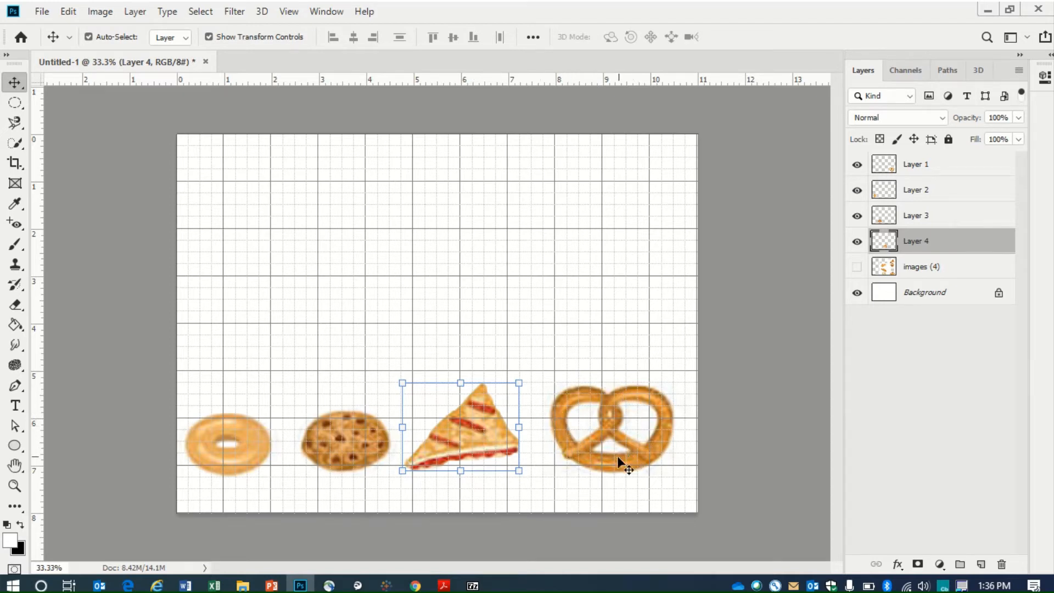
left_click(520, 292)
left_click(499, 429)
mouse_move(481, 410)
left_mouse_down()
mouse_move(502, 403)
mouse_move(484, 394)
left_mouse_up()
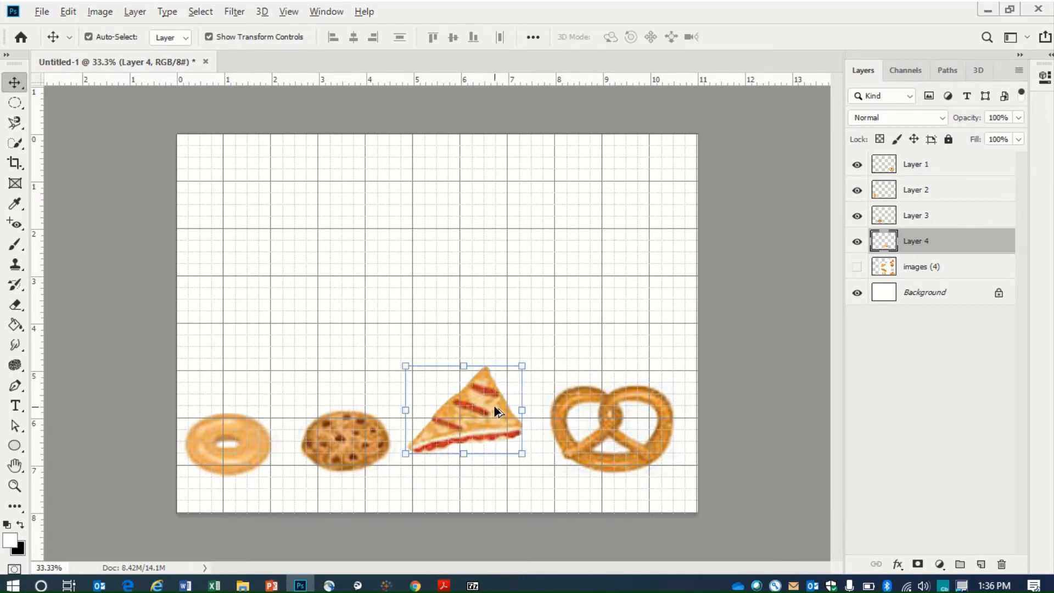
- Duplicate the sandwich twice with the Move tool, placing one copy above the pretzel side and another above the cookie
left_click_drag(483, 415, 553, 276)
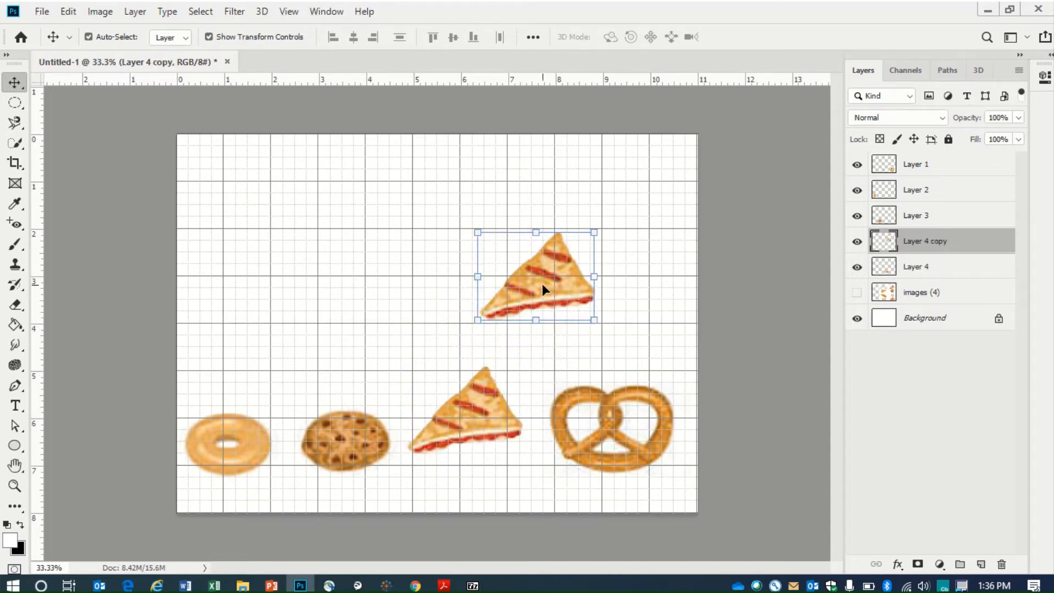
left_click_drag(527, 293, 527, 293)
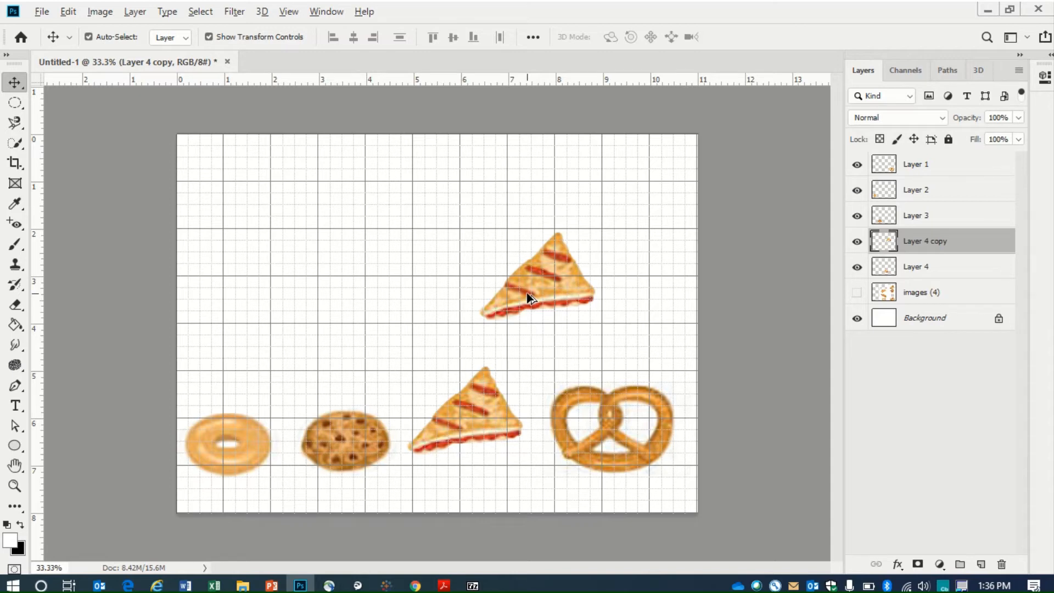
left_click_drag(528, 297, 365, 320)
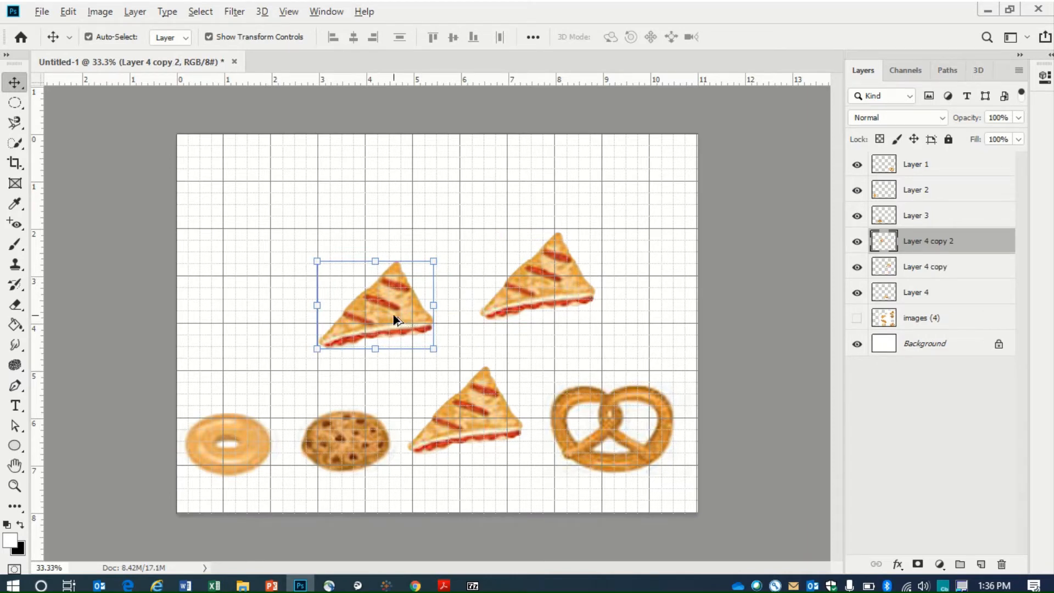
- Add a third sandwich copy, spread the copies above the donut, cookie and pretzel, and lower the original sandwich slightly
left_click_drag(395, 320, 496, 209)
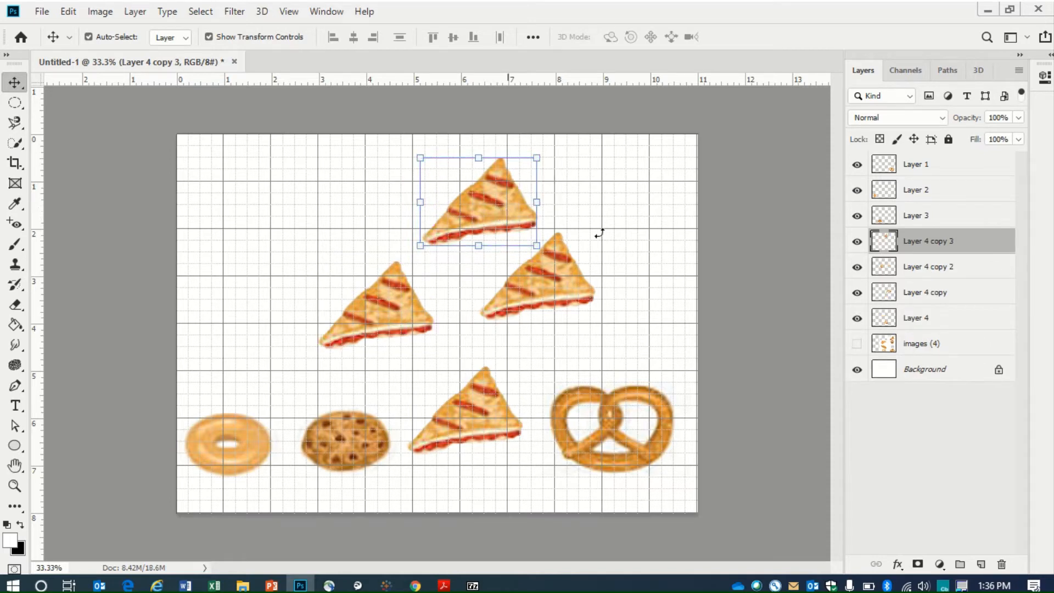
left_click_drag(566, 281, 664, 345)
left_click_drag(391, 296, 336, 367)
left_click_drag(489, 217, 250, 356)
left_click_drag(448, 436, 449, 473)
mouse_move(644, 351)
left_mouse_down()
mouse_move(471, 357)
mouse_move(564, 330)
mouse_move(616, 347)
mouse_move(641, 341)
left_mouse_up()
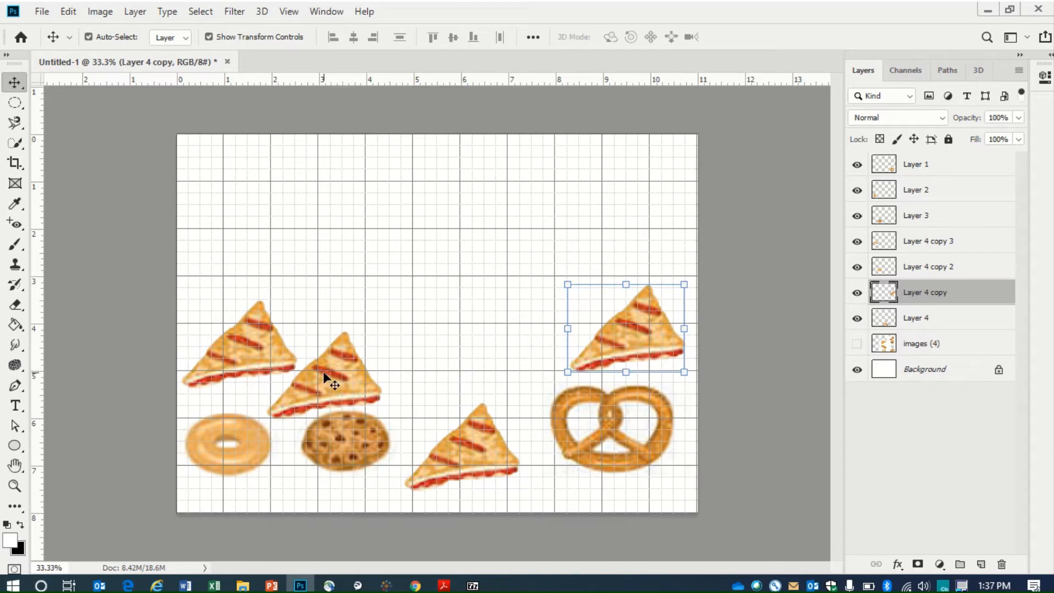
- Gather the sandwich copies toward the middle, placing two above the original sandwich and one above the gap between donut and cookie
left_click_drag(329, 372, 470, 352)
left_click_drag(266, 368, 331, 381)
left_click_drag(478, 383, 453, 379)
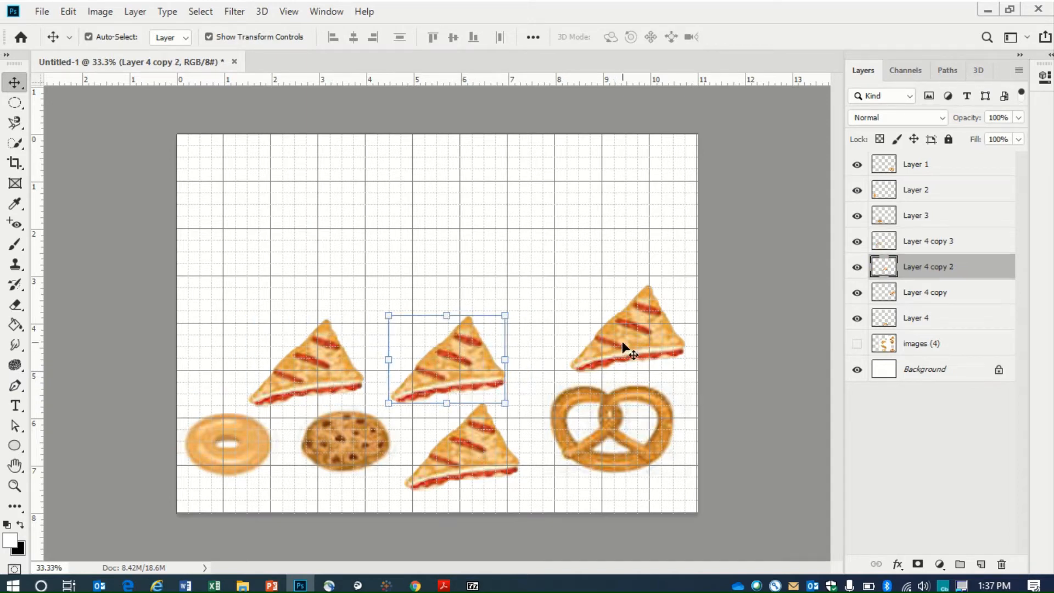
left_click_drag(622, 341, 492, 389)
- Shift the original sandwich on Layer 4 toward the pretzel and shrink it to 88.79%
left_click_drag(467, 447, 497, 434)
left_click_drag(422, 384, 436, 394)
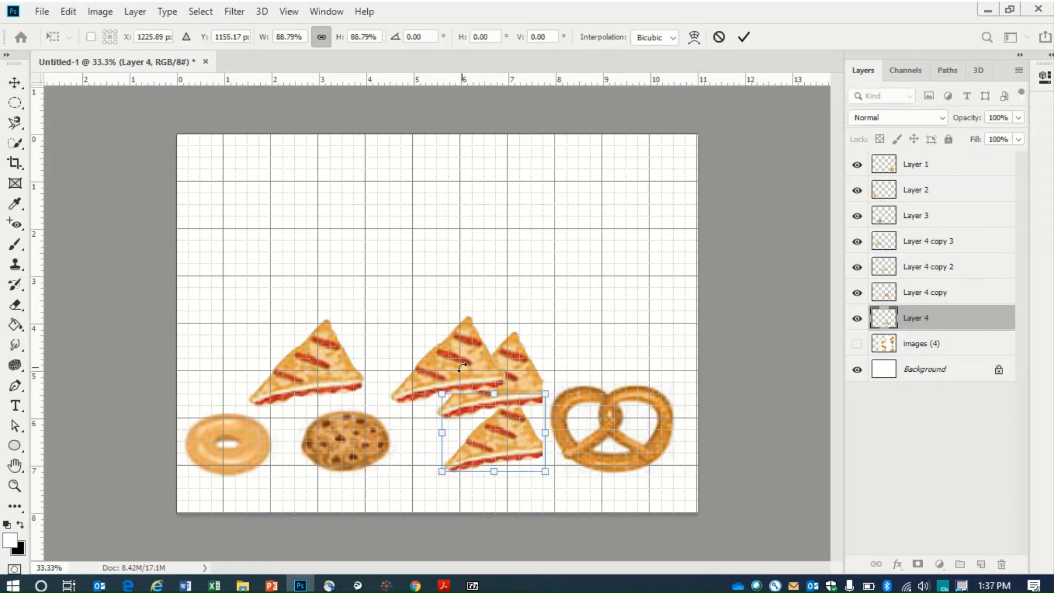
key("Return")
- Pile the three sandwich copies over the original in an overlapping stack between the cookie and the pretzel, and deselect
left_click_drag(464, 348, 466, 406)
left_click_drag(529, 374, 485, 378)
left_click_drag(328, 363, 490, 443)
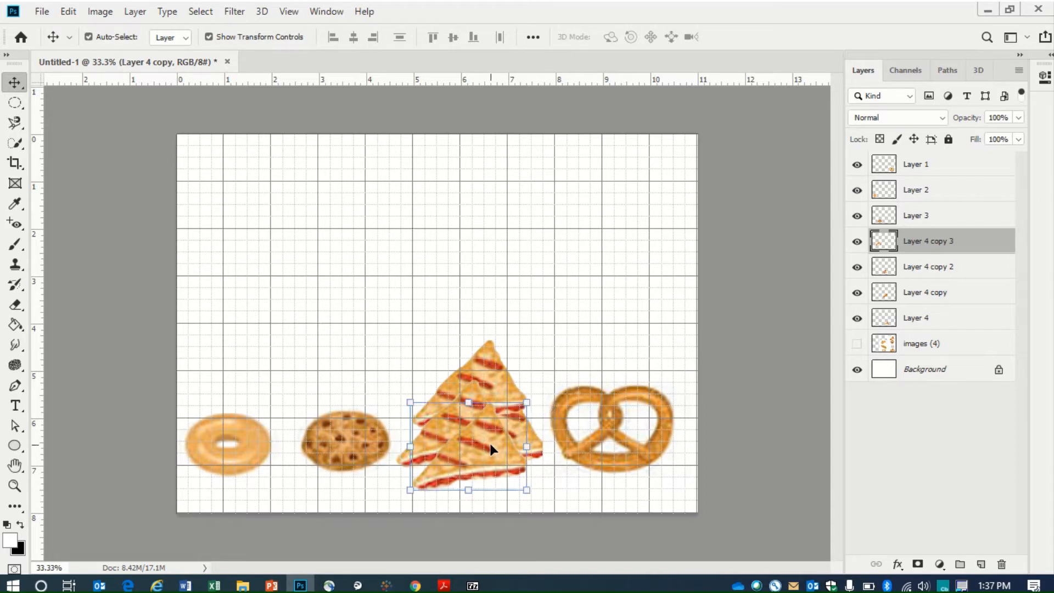
left_click(577, 302)
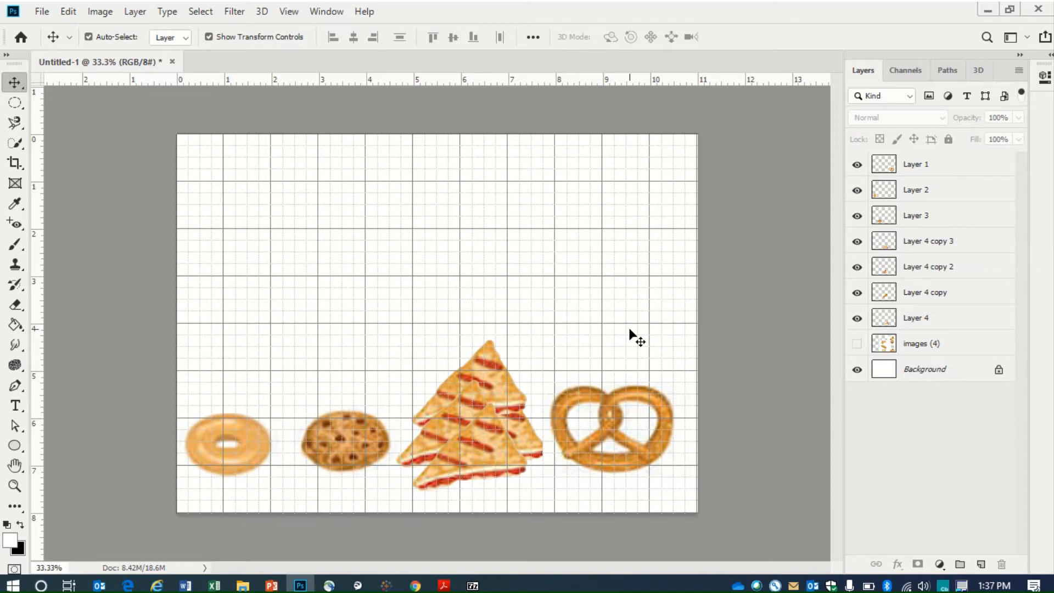
- Nudge the cookie toward the donut and duplicate it, placing the copy directly above
left_click(365, 455)
mouse_move(358, 438)
left_mouse_down()
mouse_move(351, 364)
mouse_move(350, 455)
mouse_move(358, 431)
left_mouse_up()
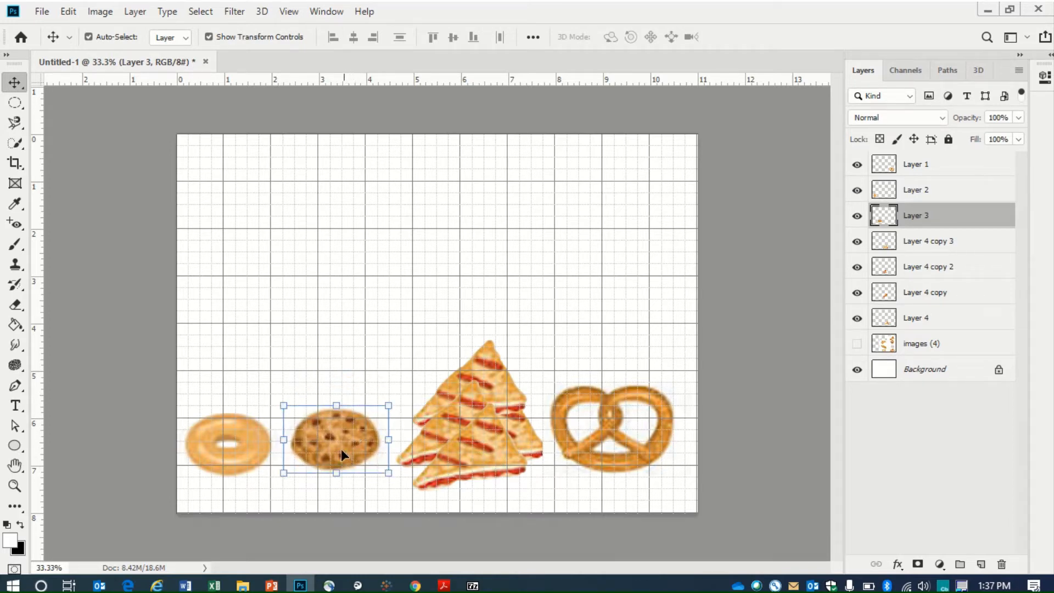
left_click_drag(350, 431, 371, 366)
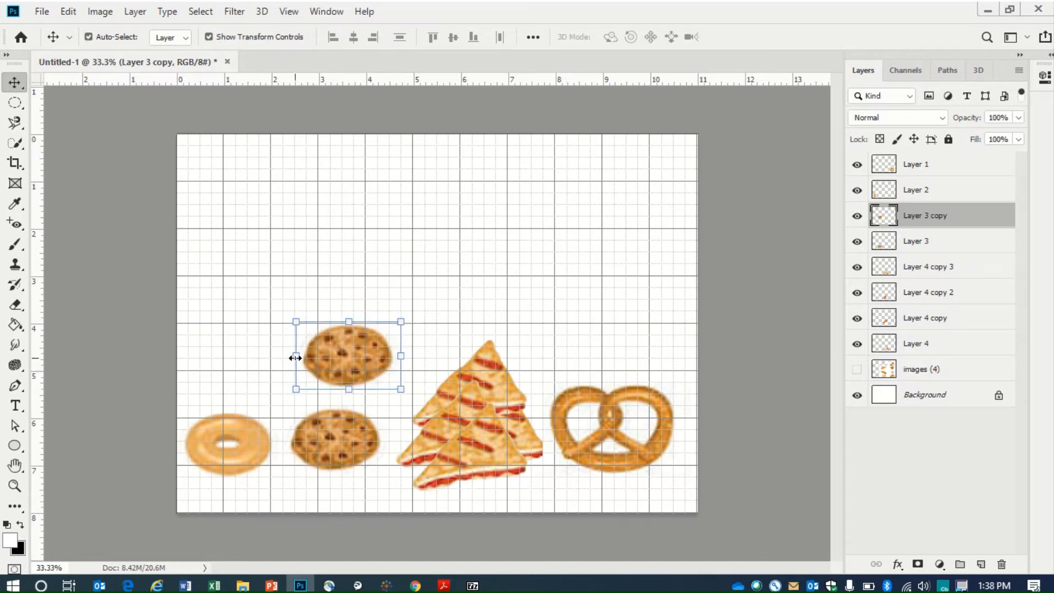
- Mirror and shrink the cookie copy to -93.36% width and height, and place it above the lower cookie
left_click_drag(295, 358, 349, 338)
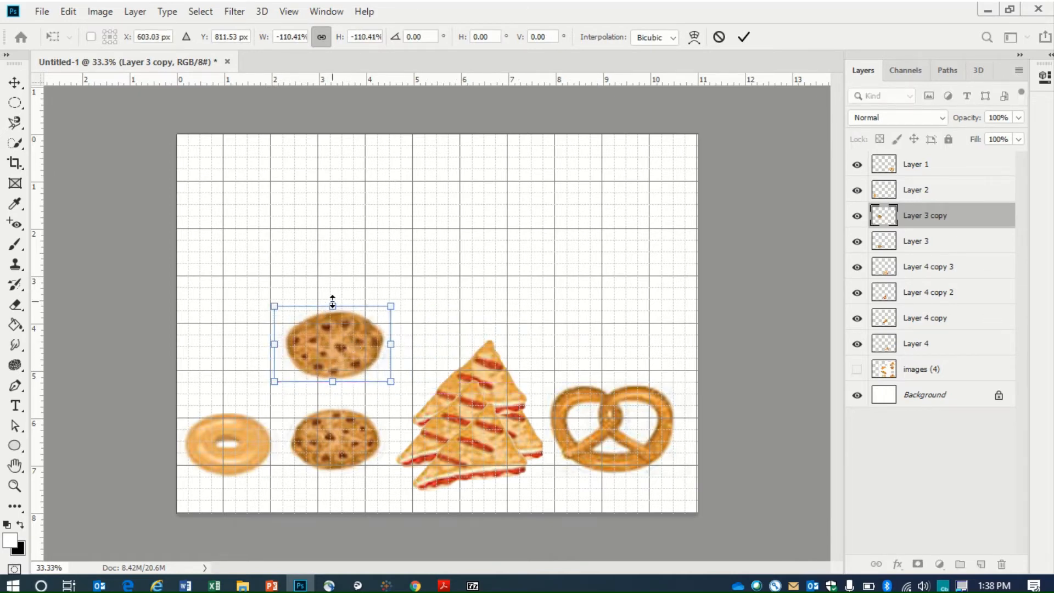
left_click_drag(332, 303, 352, 459)
left_click_drag(338, 422, 358, 331)
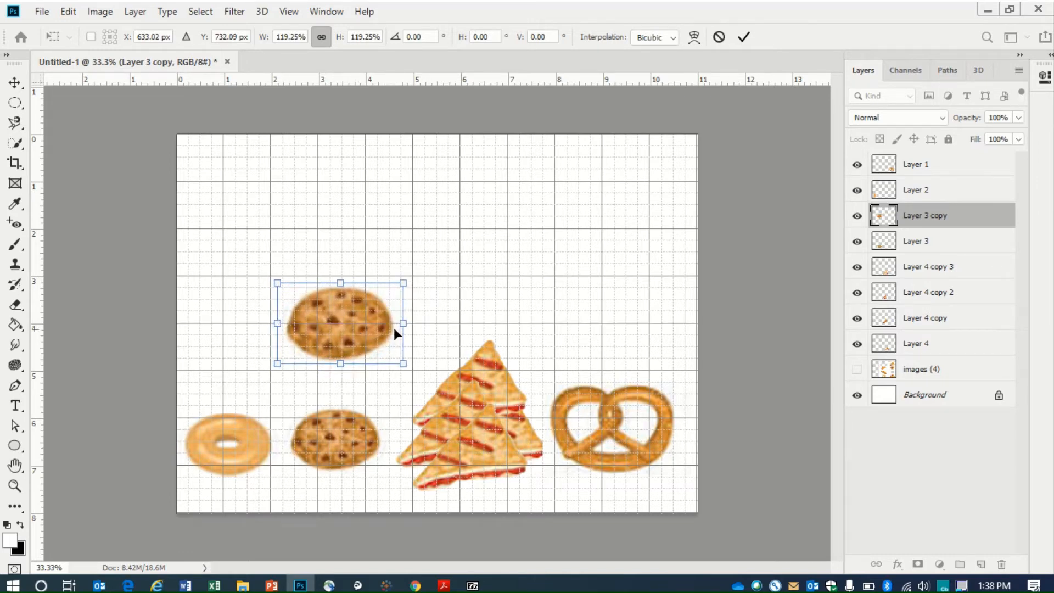
left_click_drag(401, 324, 175, 362)
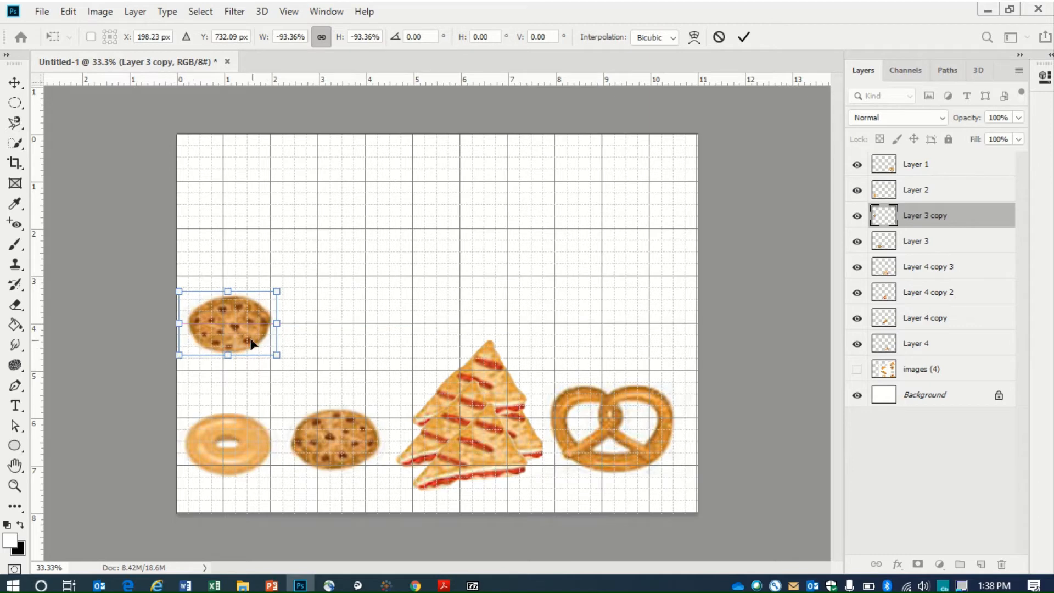
left_click_drag(250, 341, 339, 337)
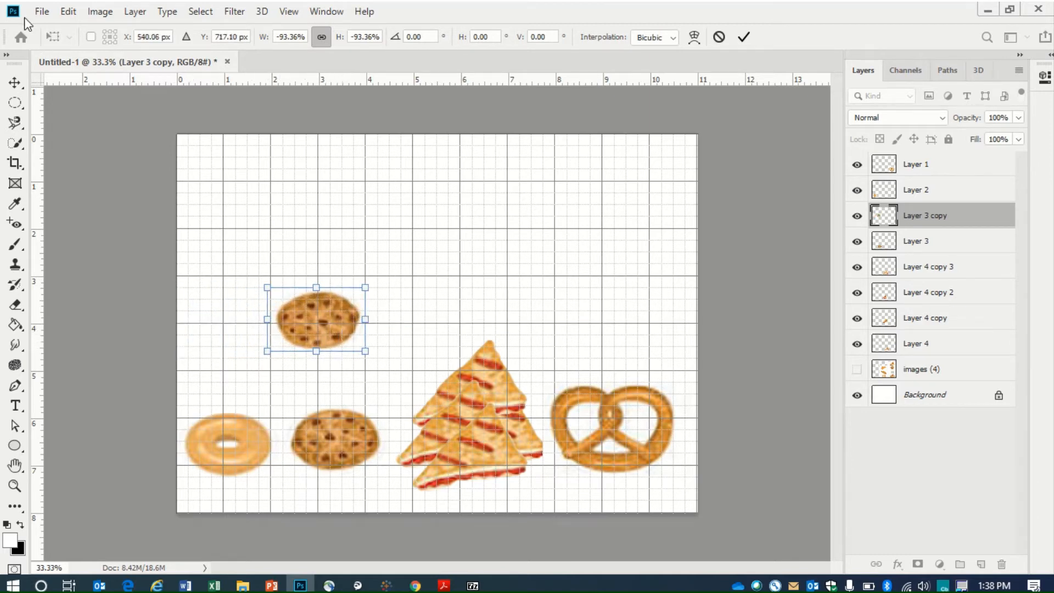
- Flip the cookie copy vertically, and flip it vertically again to restore its orientation
left_click(68, 11)
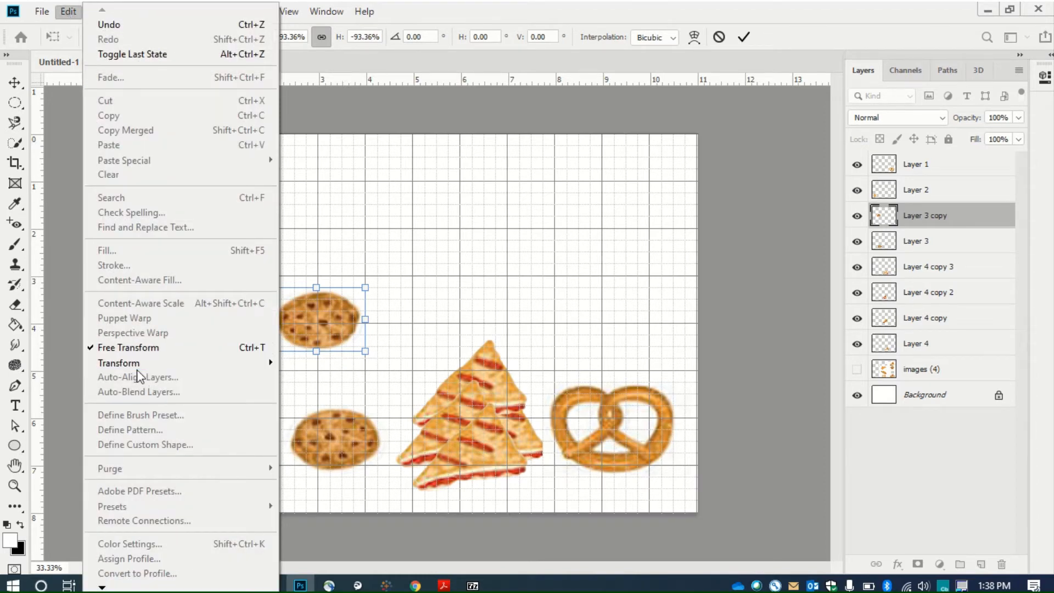
mouse_move(137, 362)
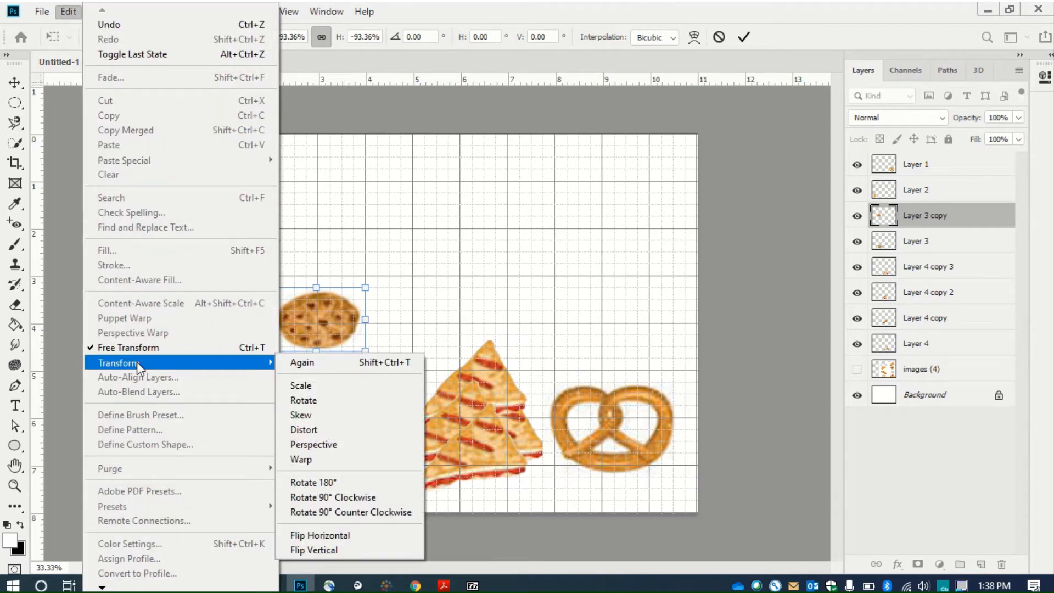
left_click(324, 549)
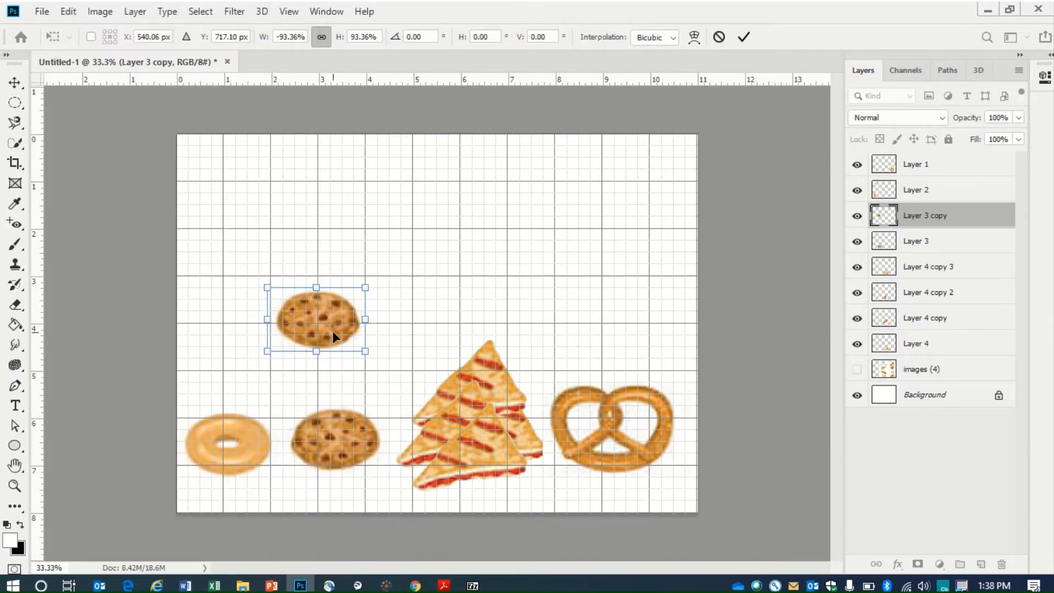
left_click(68, 14)
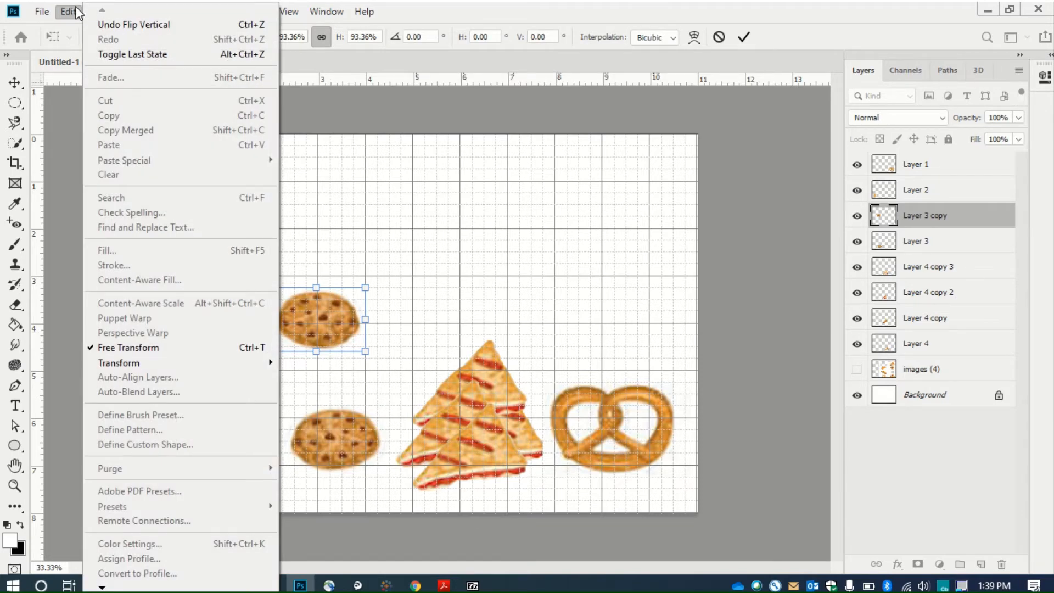
mouse_move(148, 362)
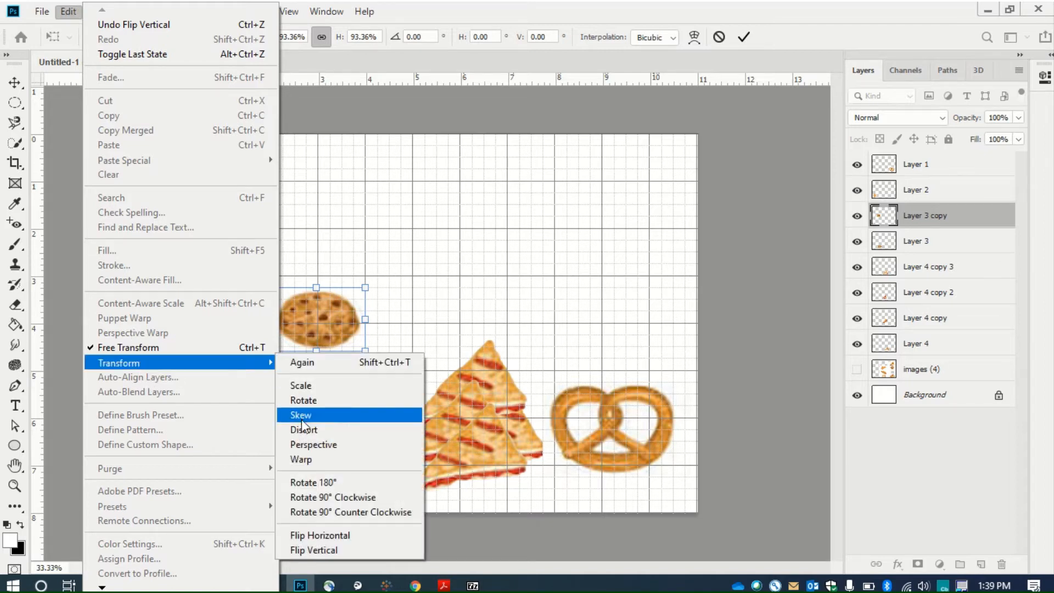
left_click(318, 549)
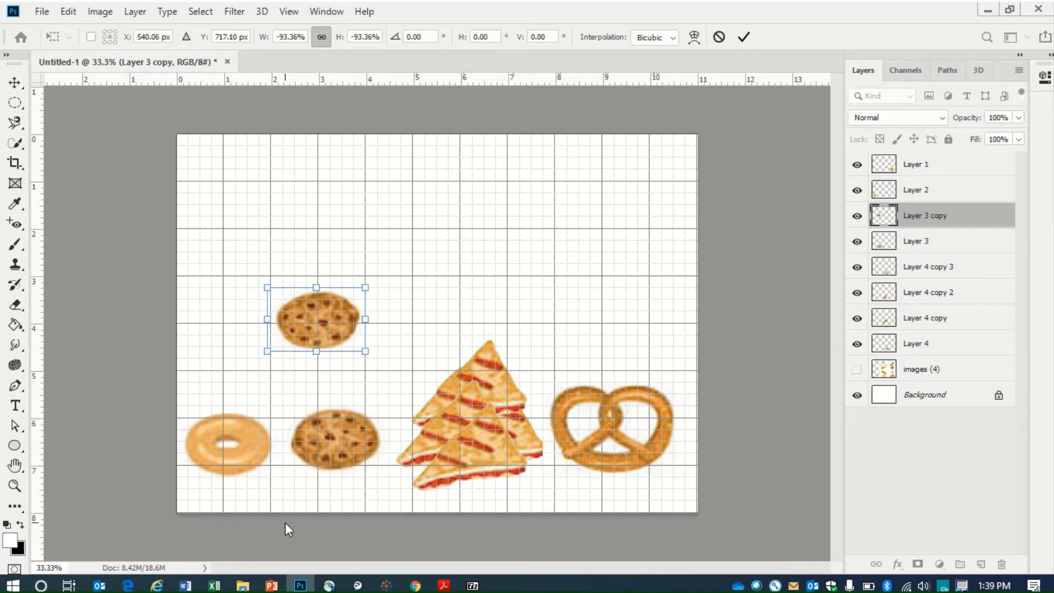
- Commit the cookie copy's transform, and nudge the donut and lower cookie slightly up and right
key("Return")
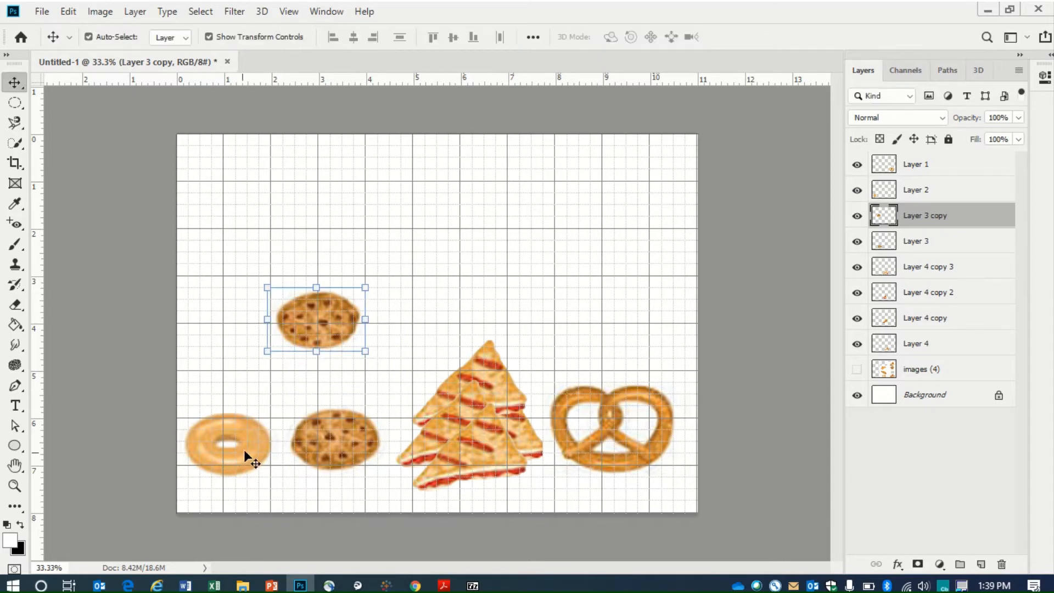
mouse_move(248, 440)
left_mouse_down()
mouse_move(257, 423)
mouse_move(263, 436)
left_mouse_up()
left_click_drag(333, 450, 349, 443)
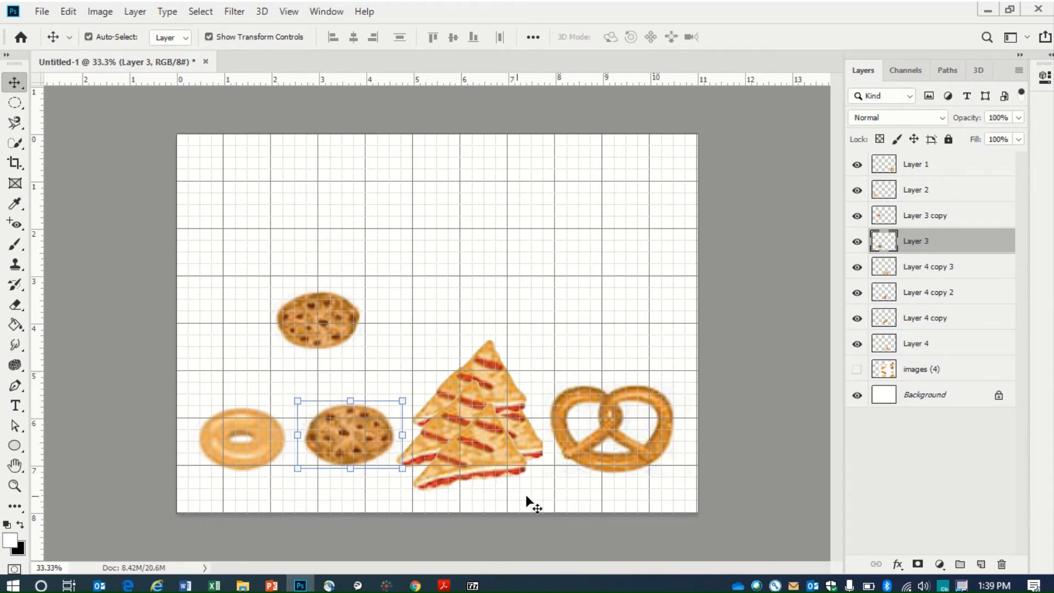
- Raise the front sandwich and the Layer 4 sandwich within the stack, and nudge the pretzel up slightly
left_click_drag(486, 444, 484, 420)
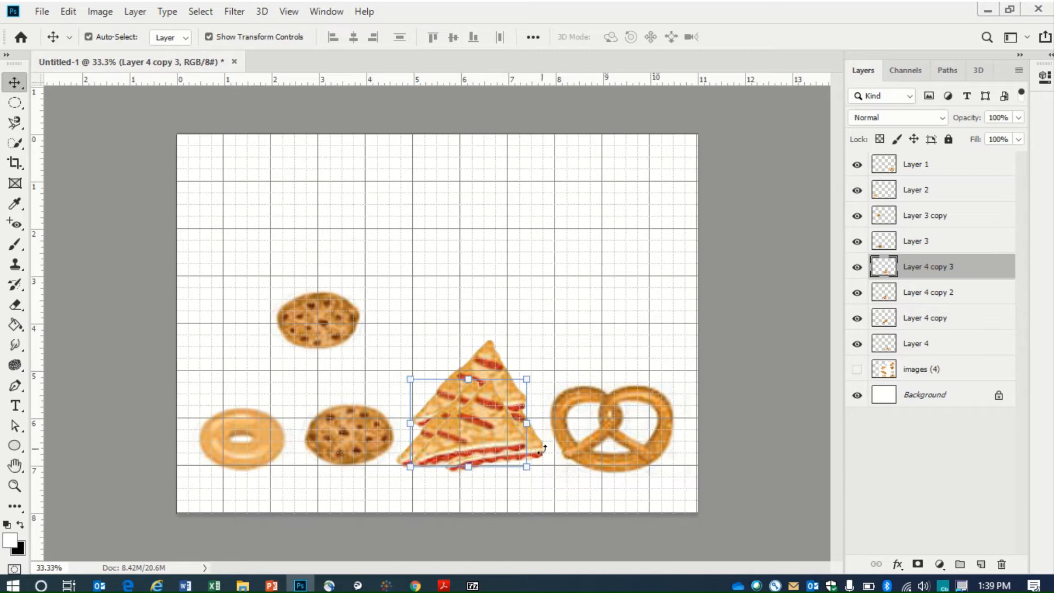
left_click(553, 357)
left_click_drag(546, 453, 481, 390)
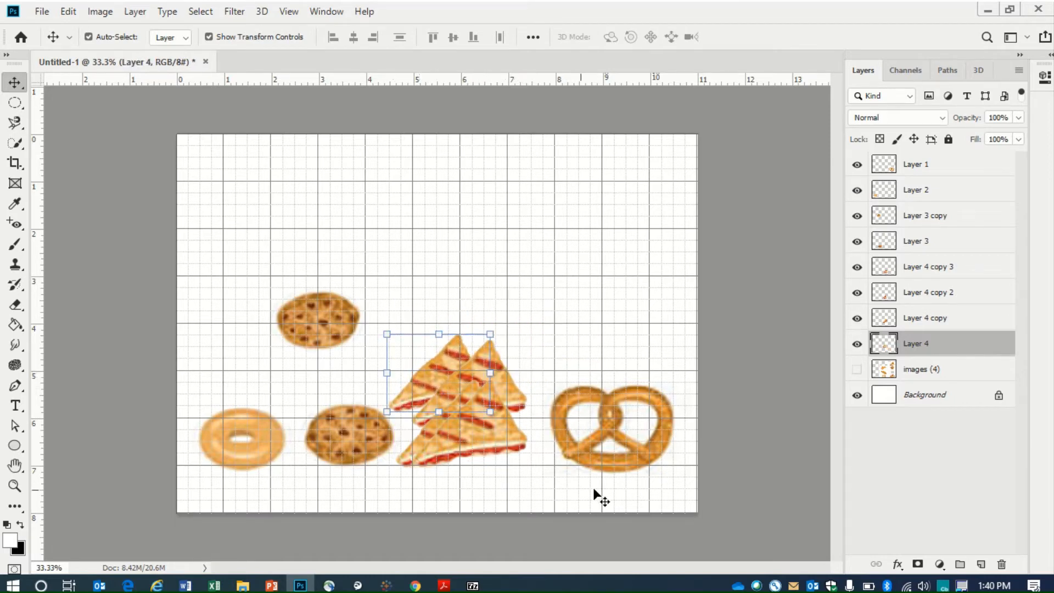
left_click(619, 471)
left_click_drag(630, 467, 629, 456)
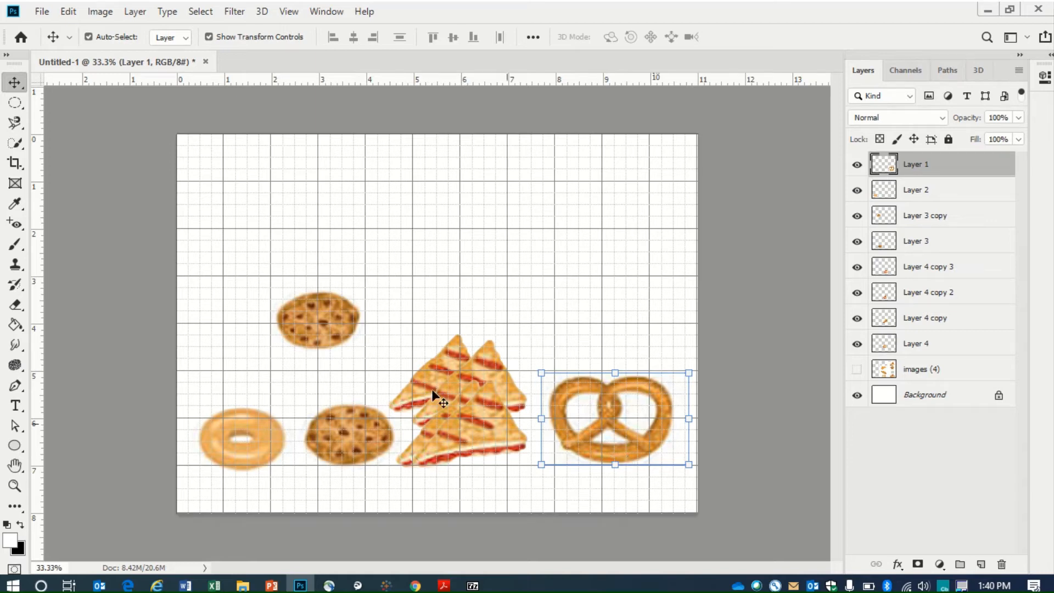
- Enlarge the upper cookie copy to 158.55% and shift it left above the donut and lower cookie
left_click(325, 348)
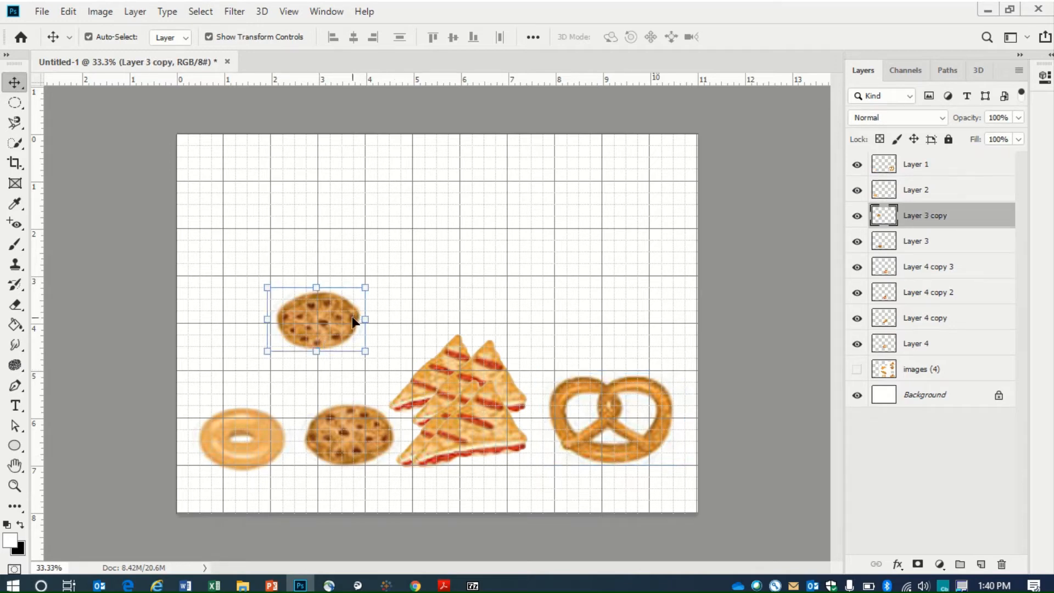
left_click_drag(364, 290, 522, 208)
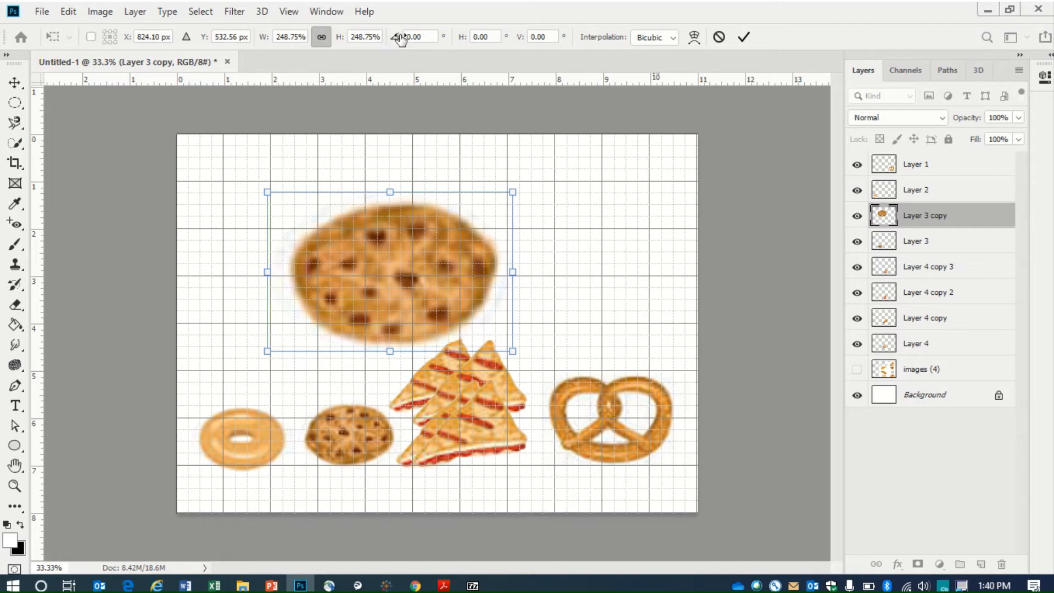
mouse_move(467, 7)
left_click_drag(517, 193, 423, 250)
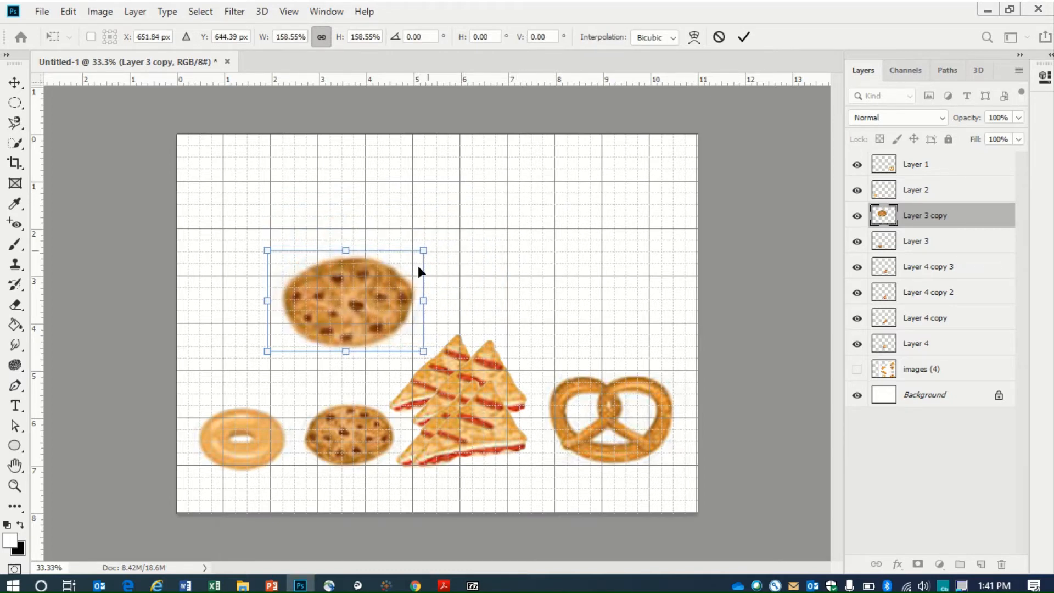
left_click_drag(400, 314, 350, 321)
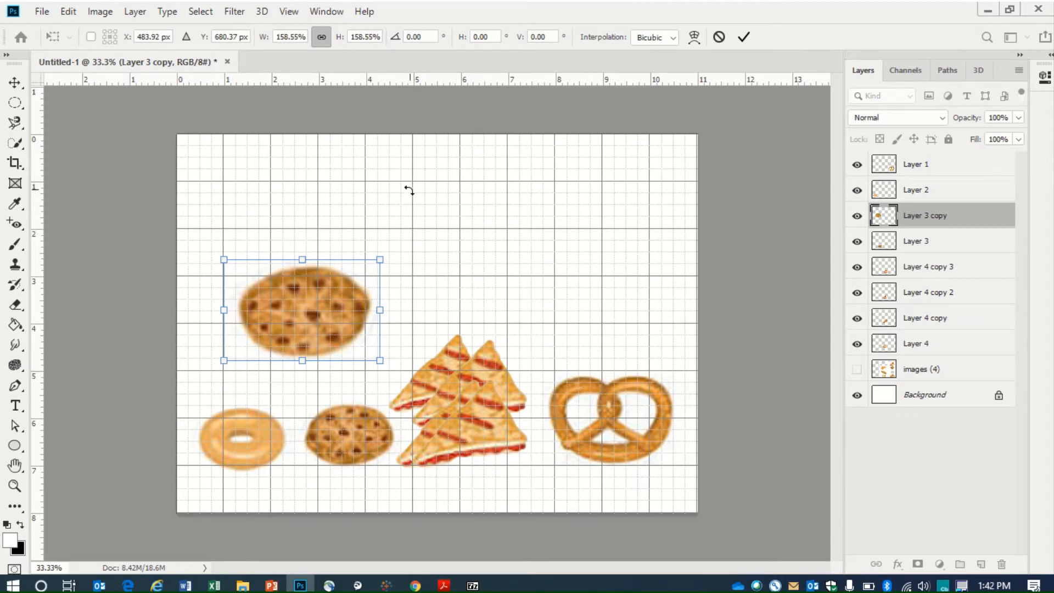
- Hide the canvas grid and show it again
left_click(289, 13)
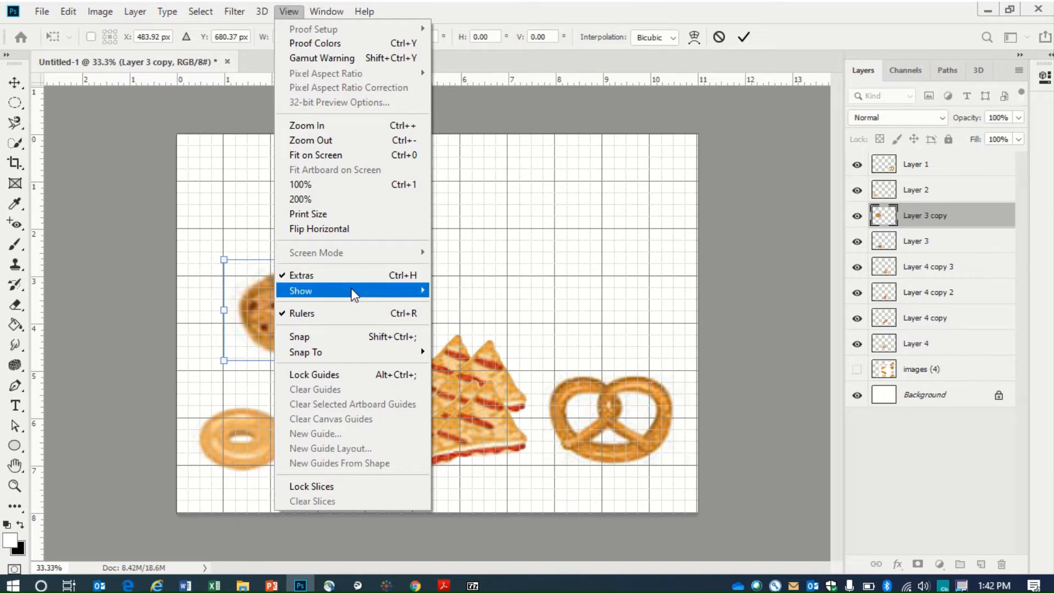
mouse_move(354, 295)
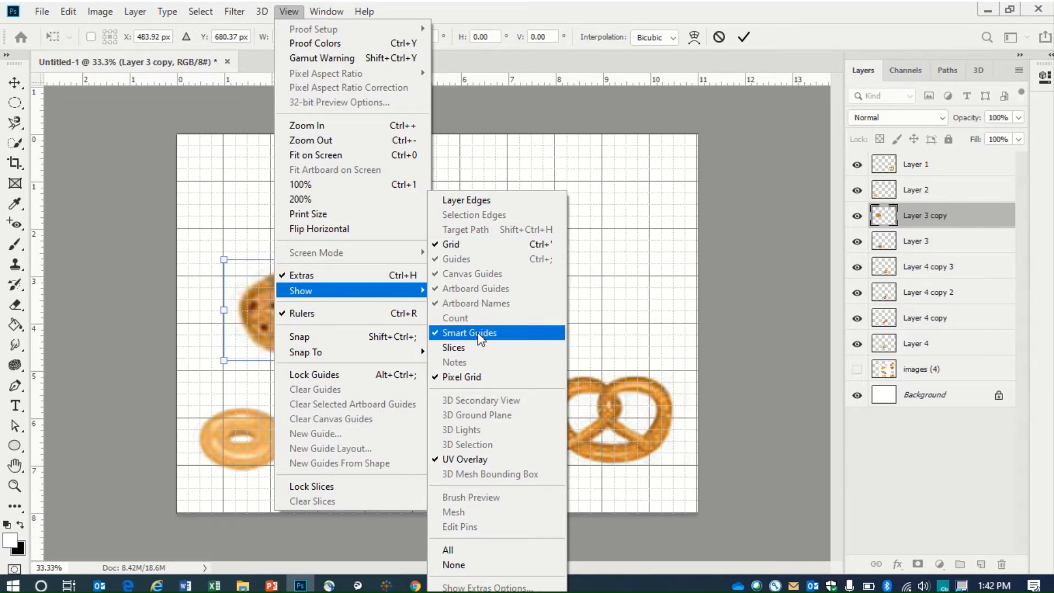
left_click(438, 244)
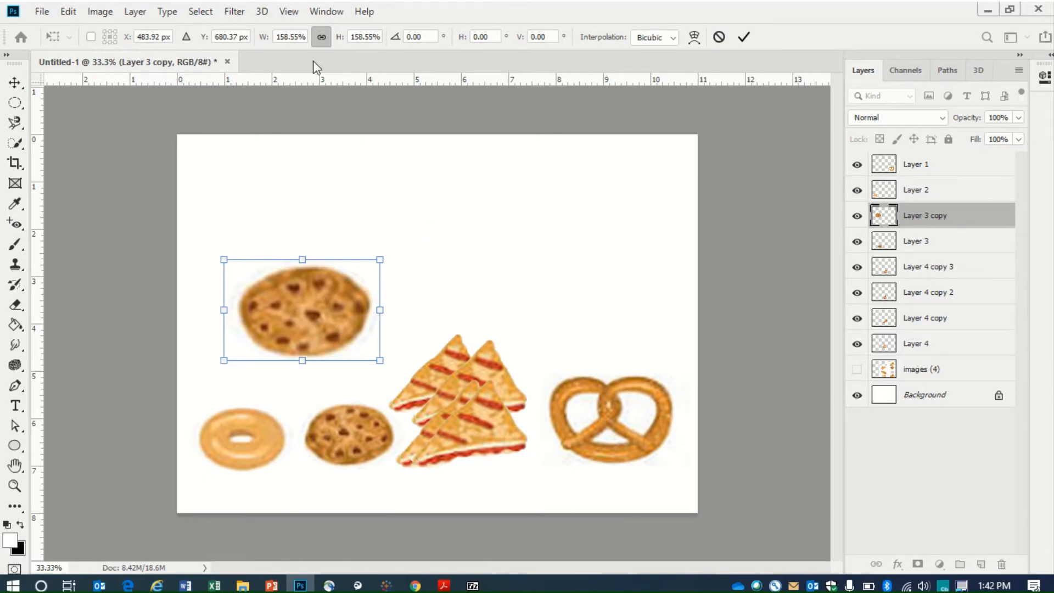
left_click(288, 14)
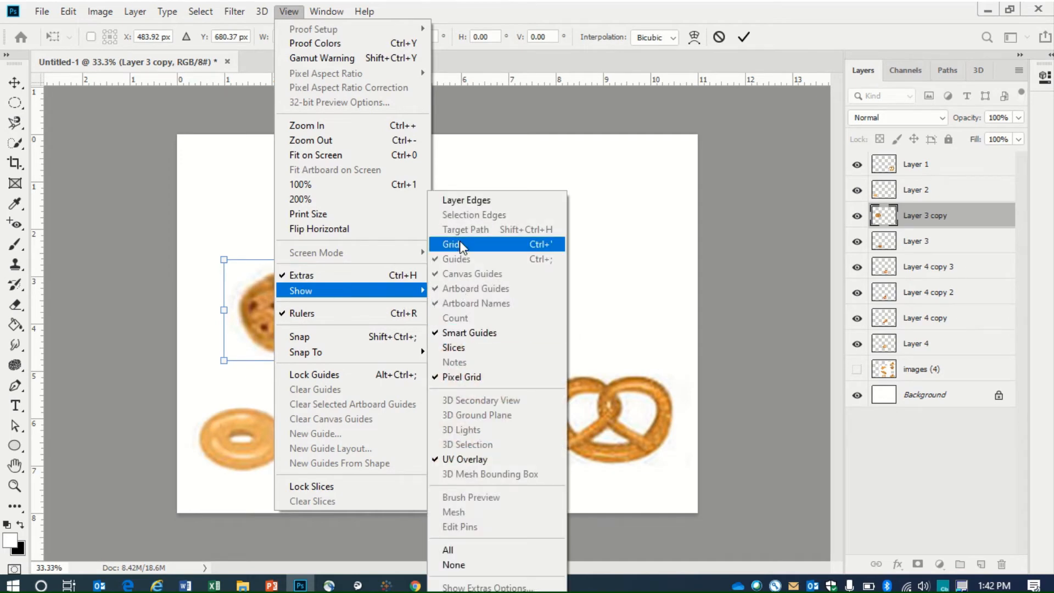
left_click(460, 244)
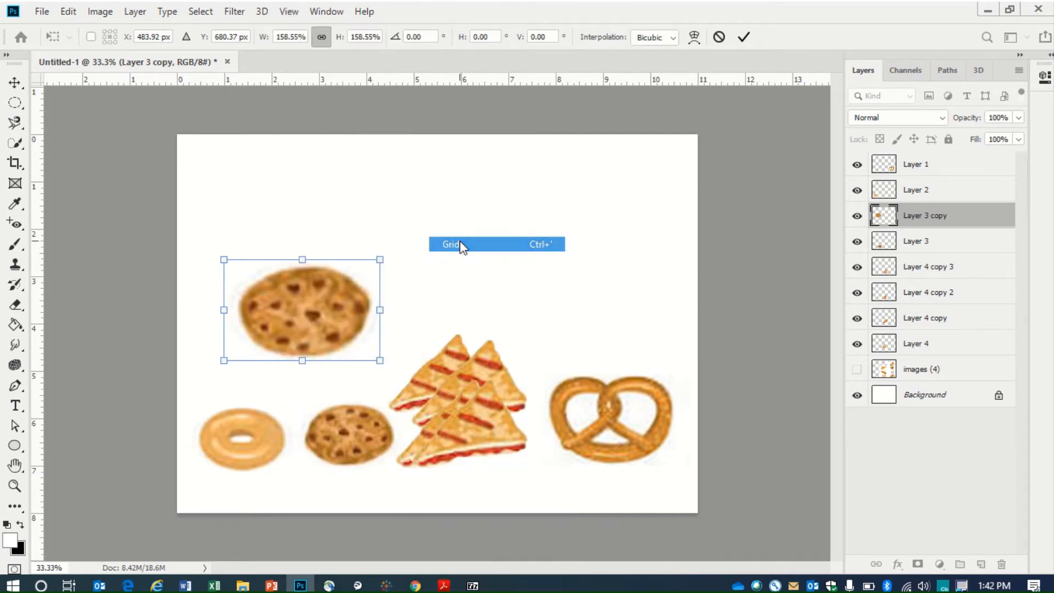
- Turn off the display of all extras and turn it back on
left_click(289, 15)
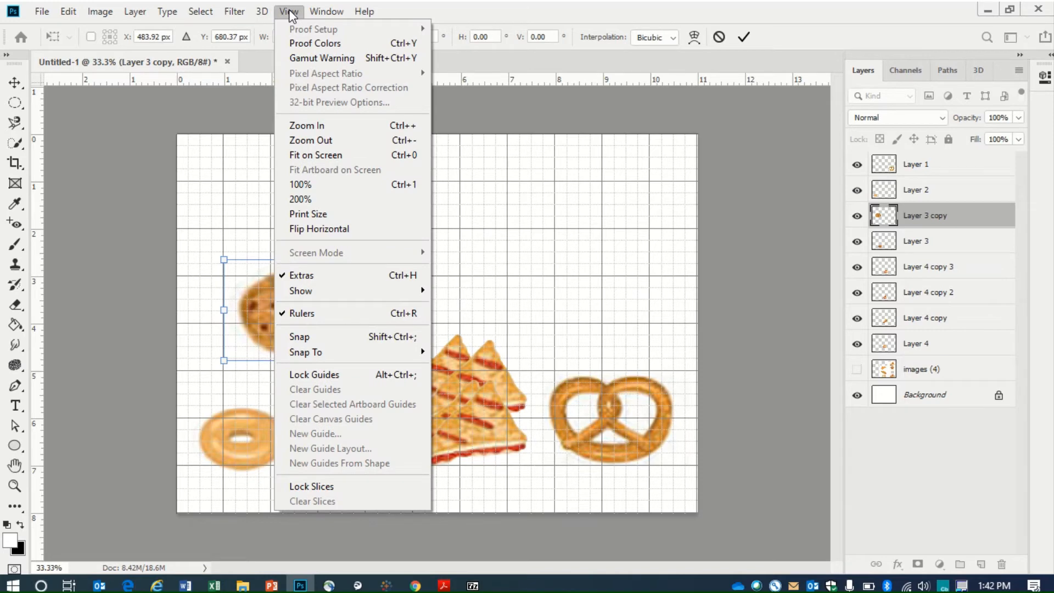
left_click(308, 270)
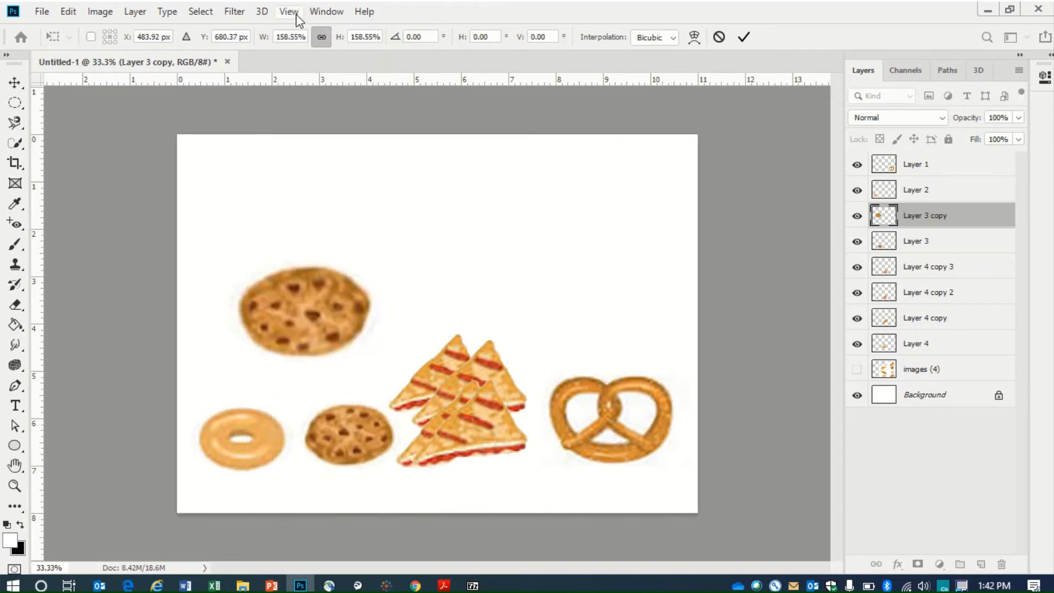
left_click(295, 13)
left_click(330, 269)
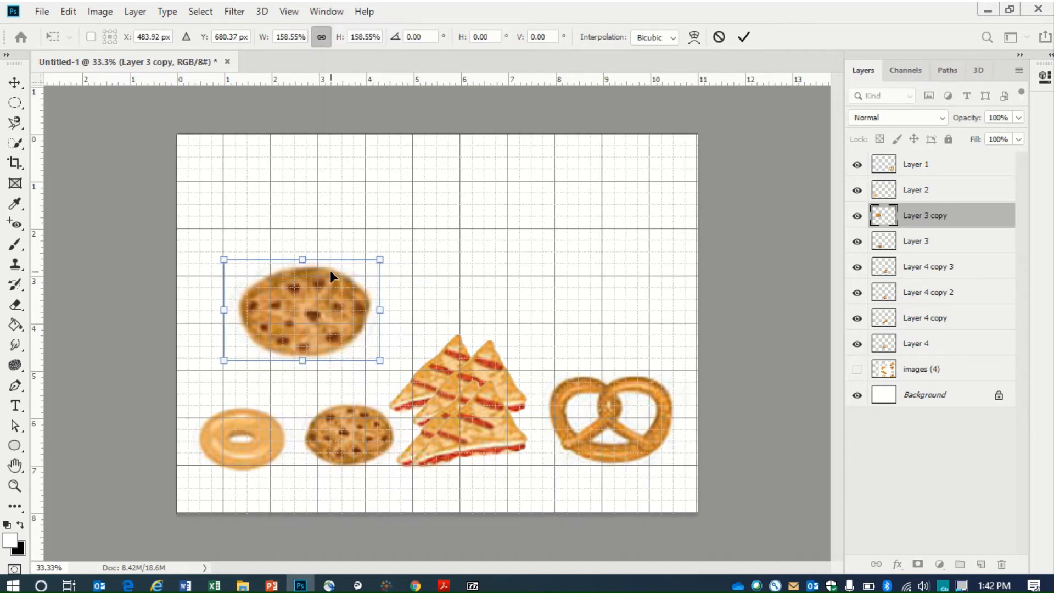
- Preview the artwork without the grid and transform box, and bring both back into view
key("ctrl+h")
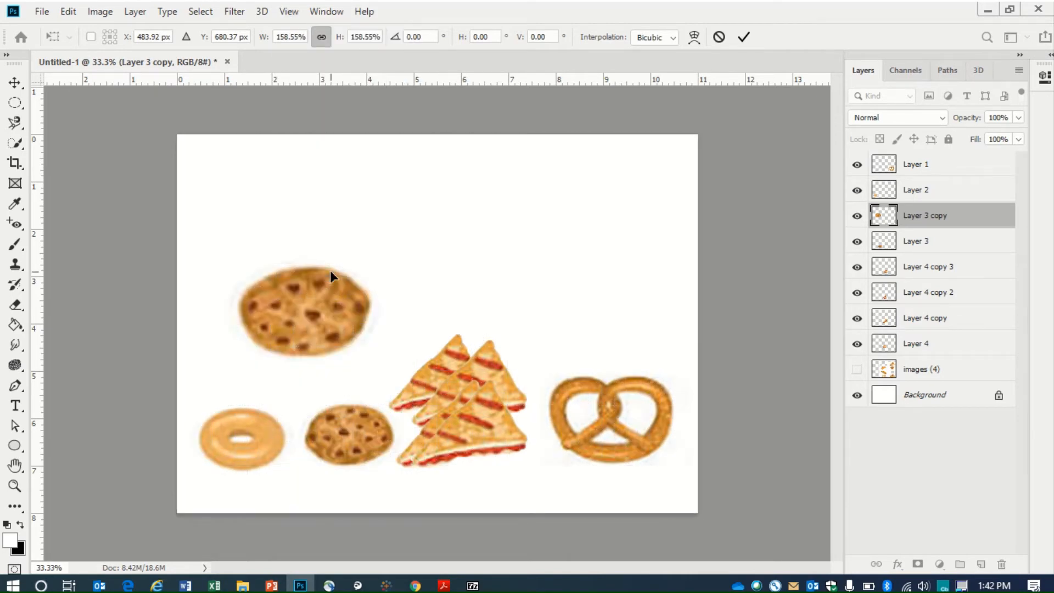
key("ctrl+h")
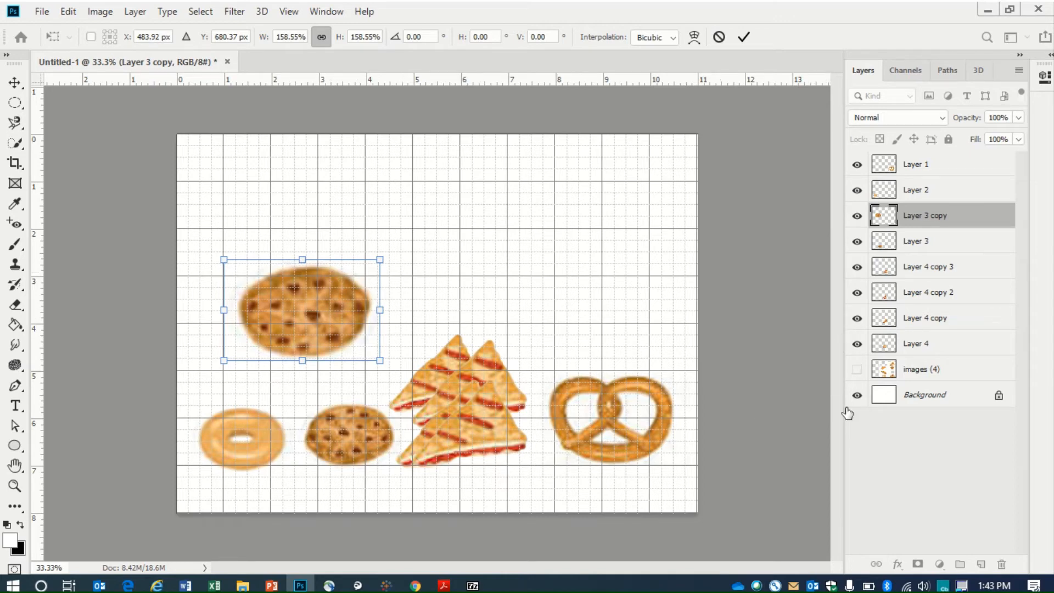
- Isolate the images (4) layer by showing it and hiding every pastry layer above it, and shift its image left on the canvas
left_click(907, 372)
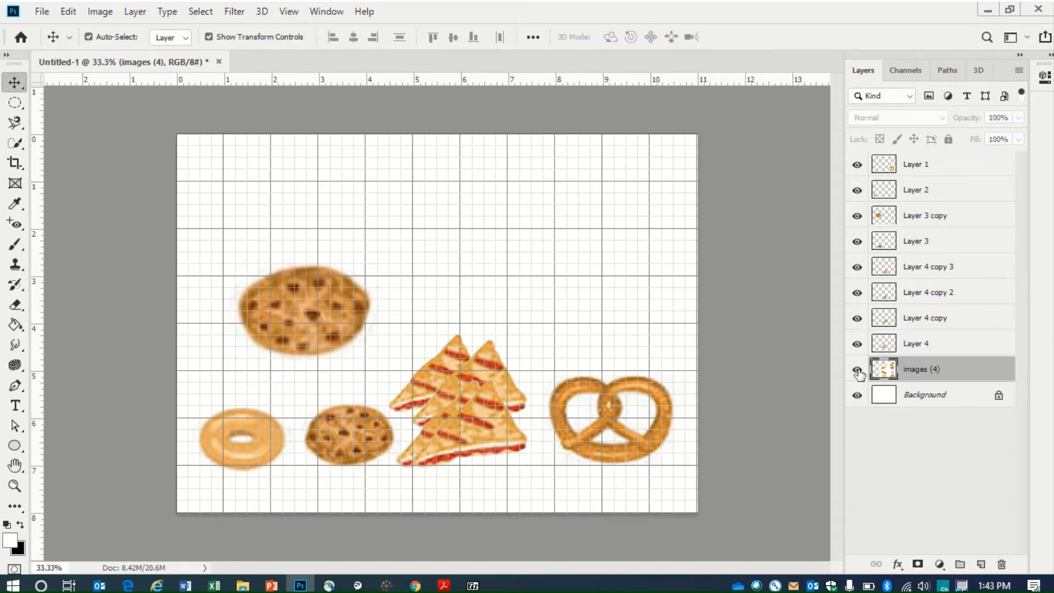
left_click(857, 370)
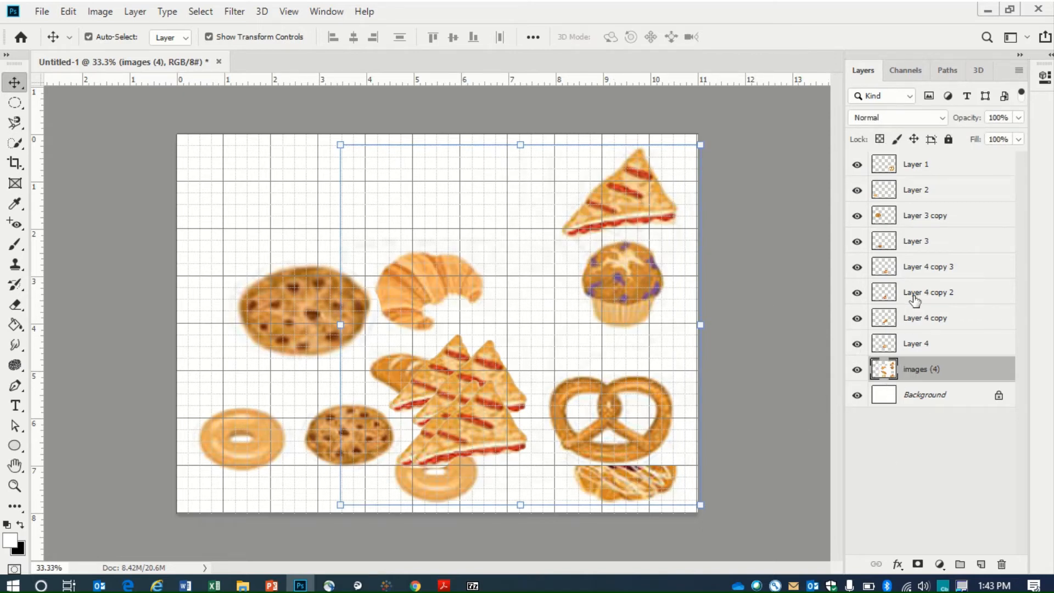
left_click(857, 345)
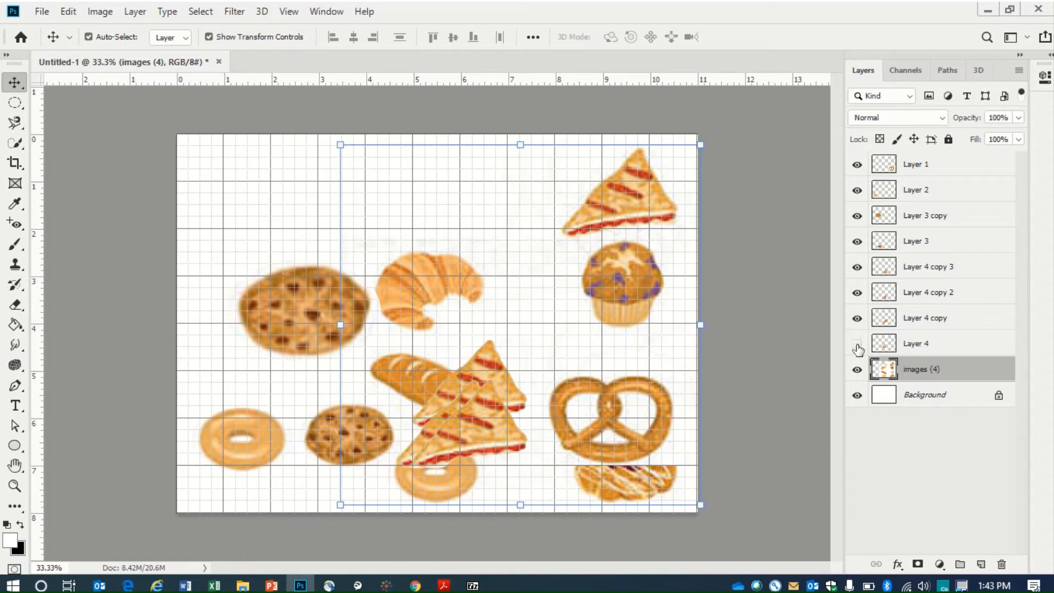
left_click(858, 320)
left_click(858, 295)
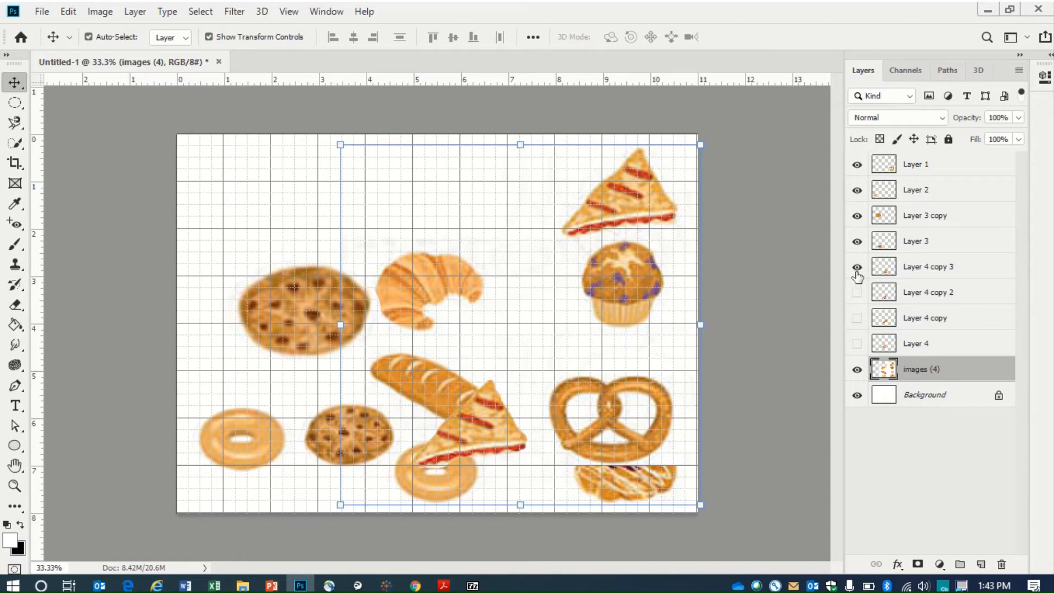
left_click(857, 267)
left_click(857, 241)
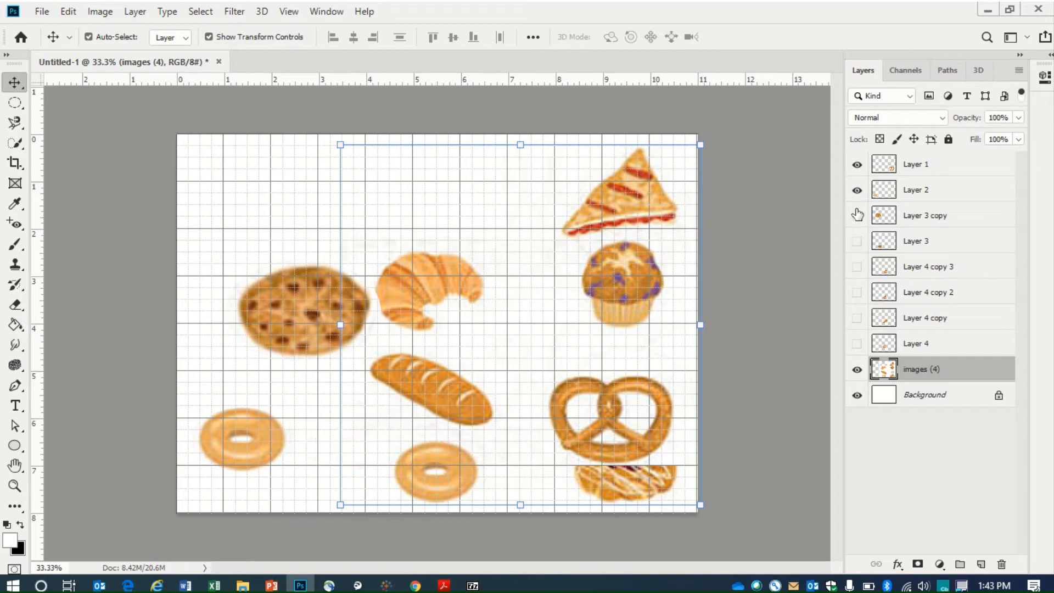
left_click(857, 216)
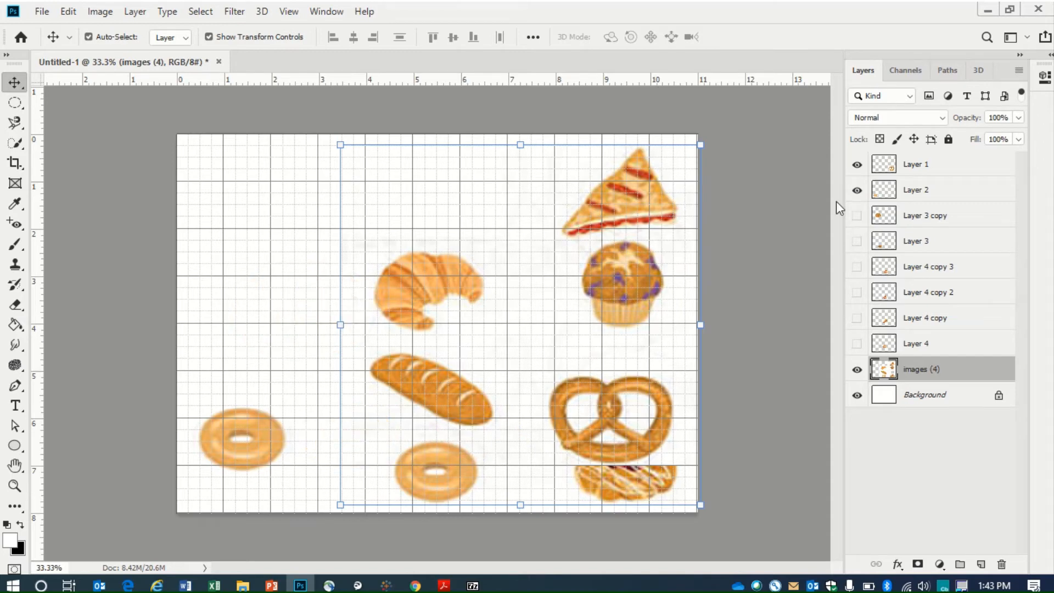
left_click(856, 165)
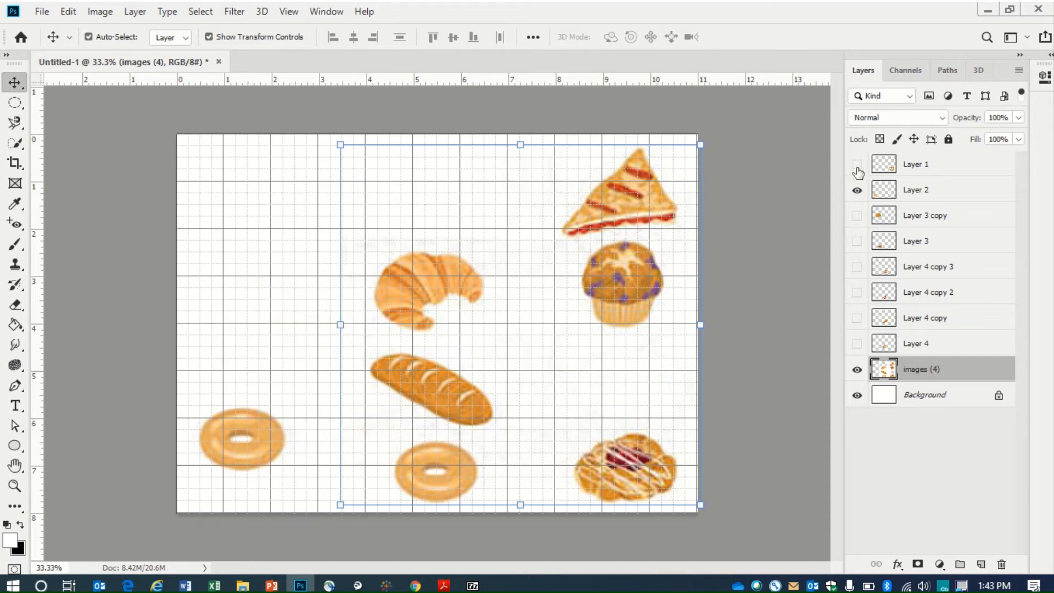
left_click(857, 191)
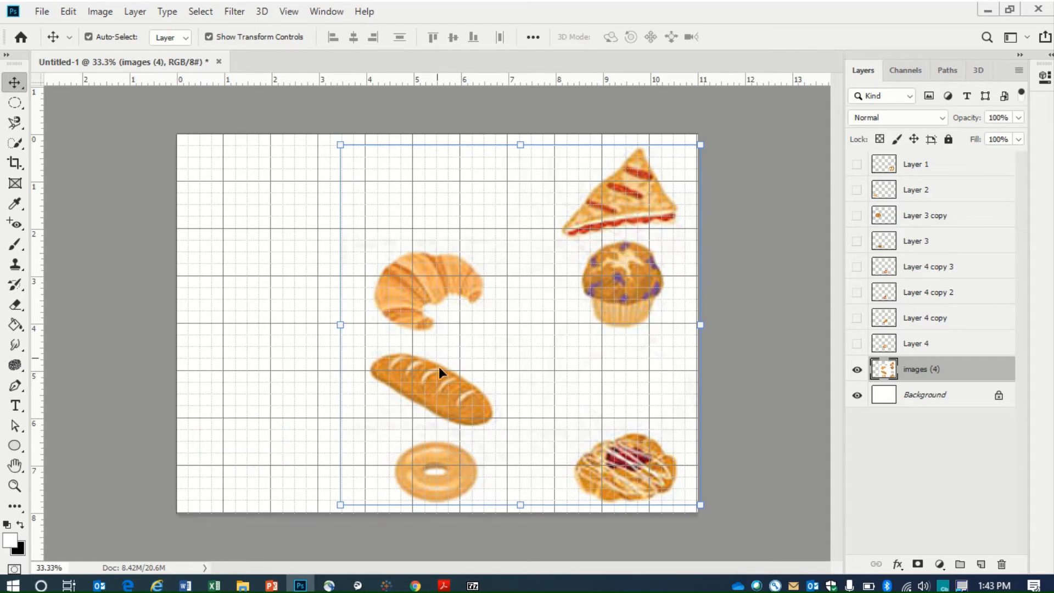
left_click_drag(443, 391, 330, 384)
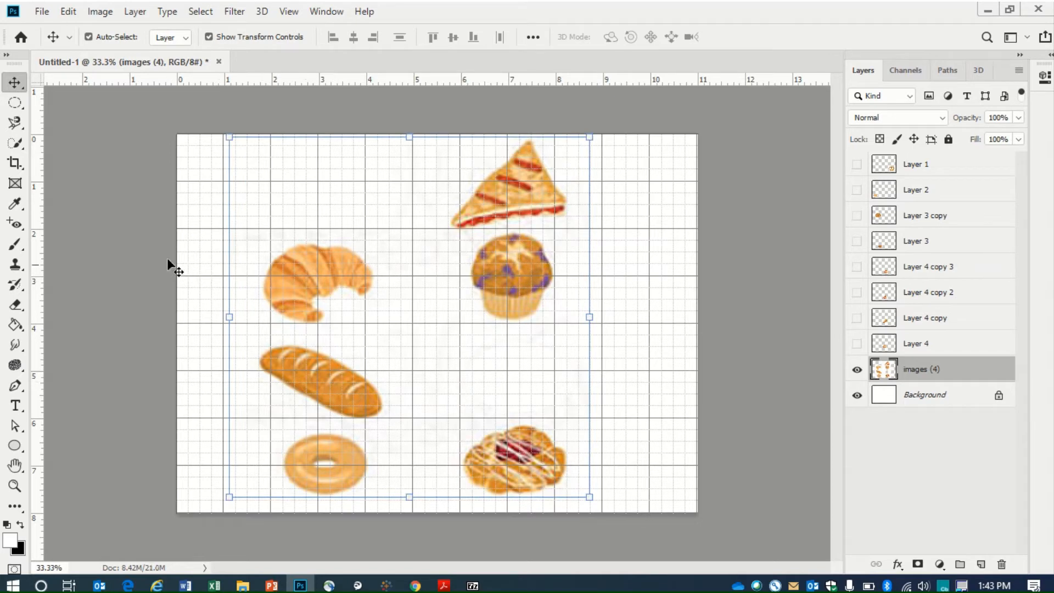
- Select the whole croissant with the Magic Wand at tolerance 50, adding the missed areas to the selection
left_click(25, 147)
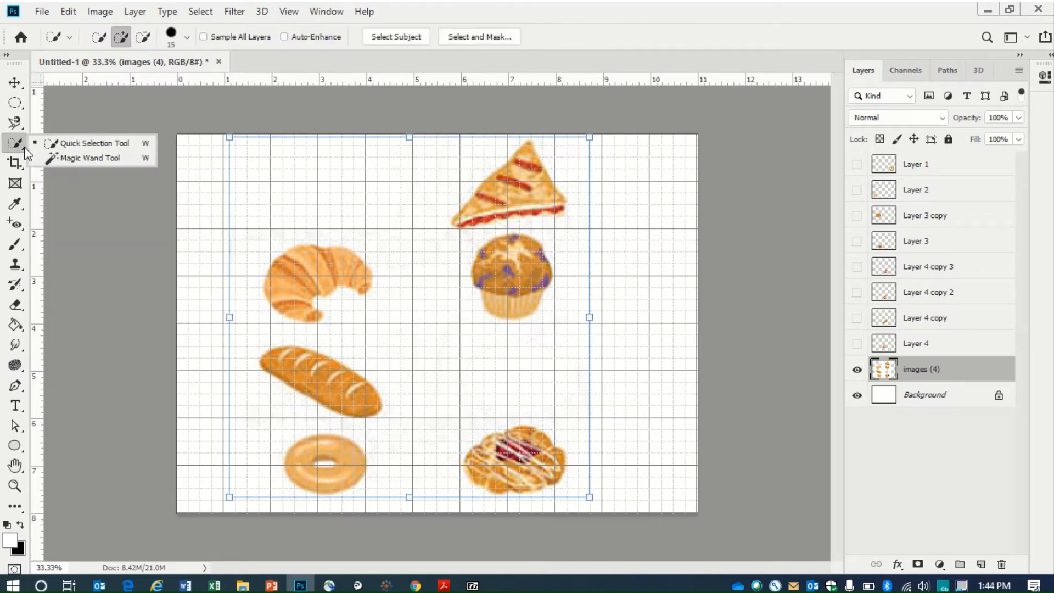
left_click(72, 159)
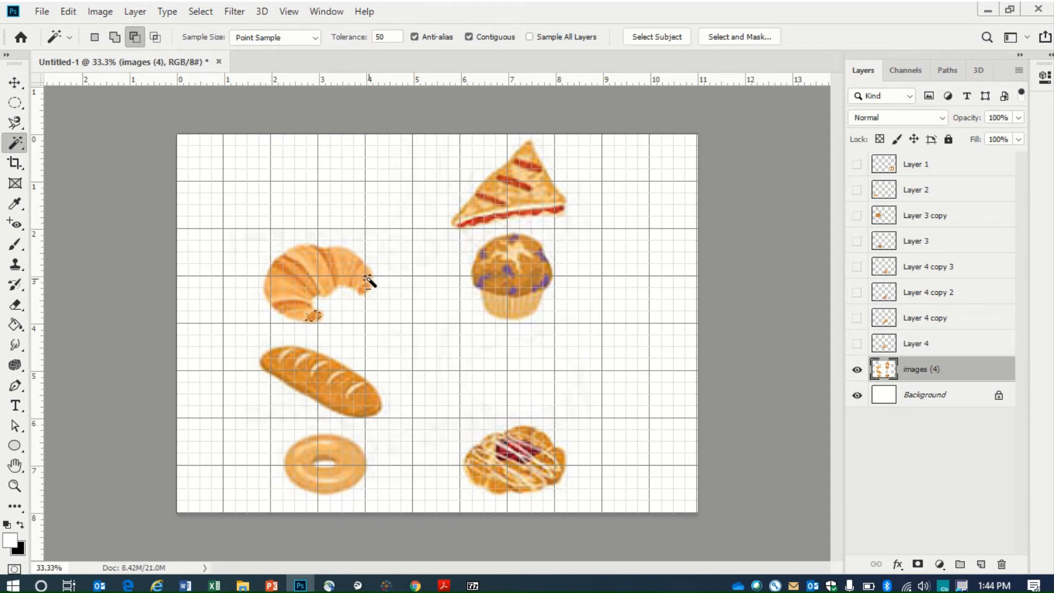
left_click(309, 311)
left_click(94, 37)
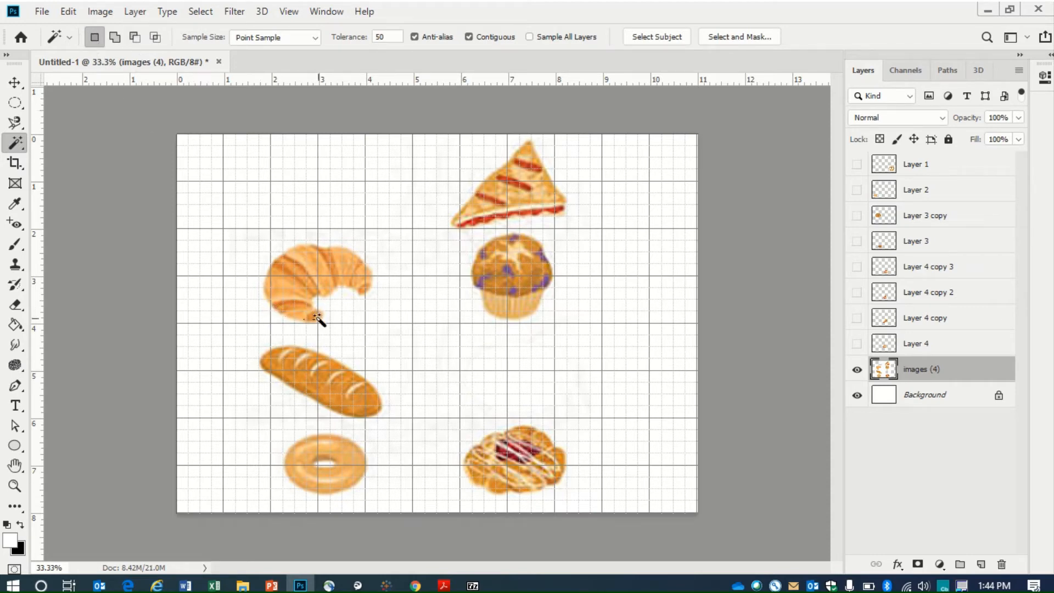
left_click(296, 290)
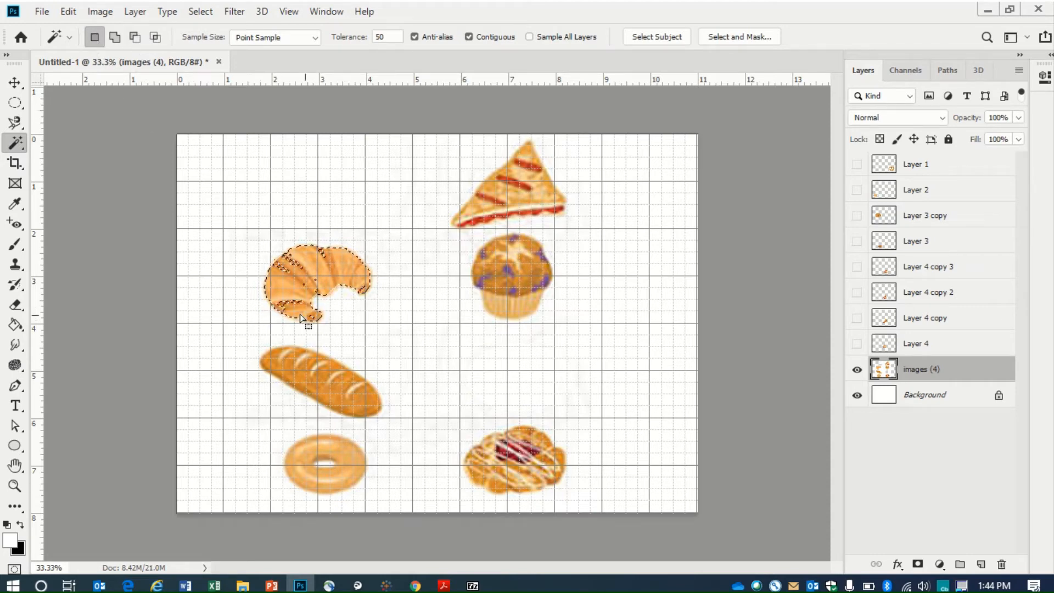
left_click(289, 282)
left_click(305, 294)
mouse_move(297, 309)
left_mouse_down()
mouse_move(294, 289)
mouse_move(301, 315)
left_mouse_up()
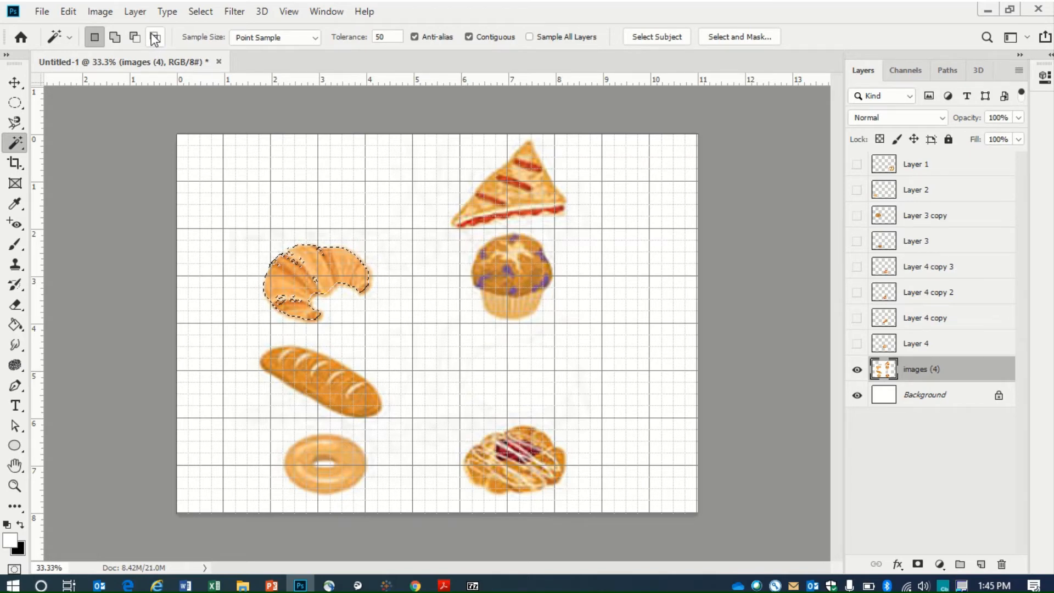
left_click(116, 38)
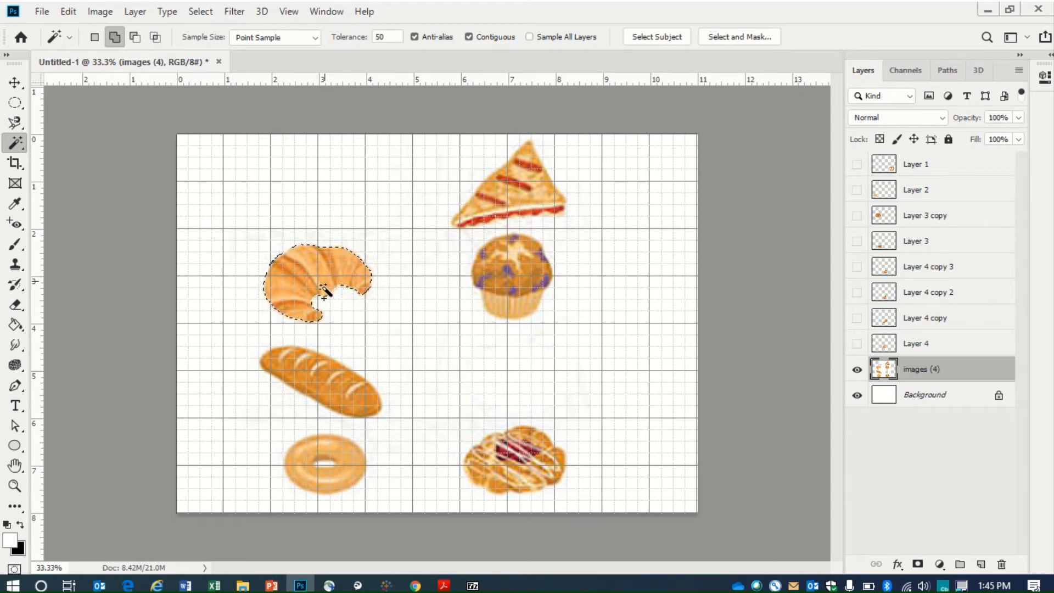
- Cut the selected croissant onto its own layer and hide that layer
right_click(280, 280)
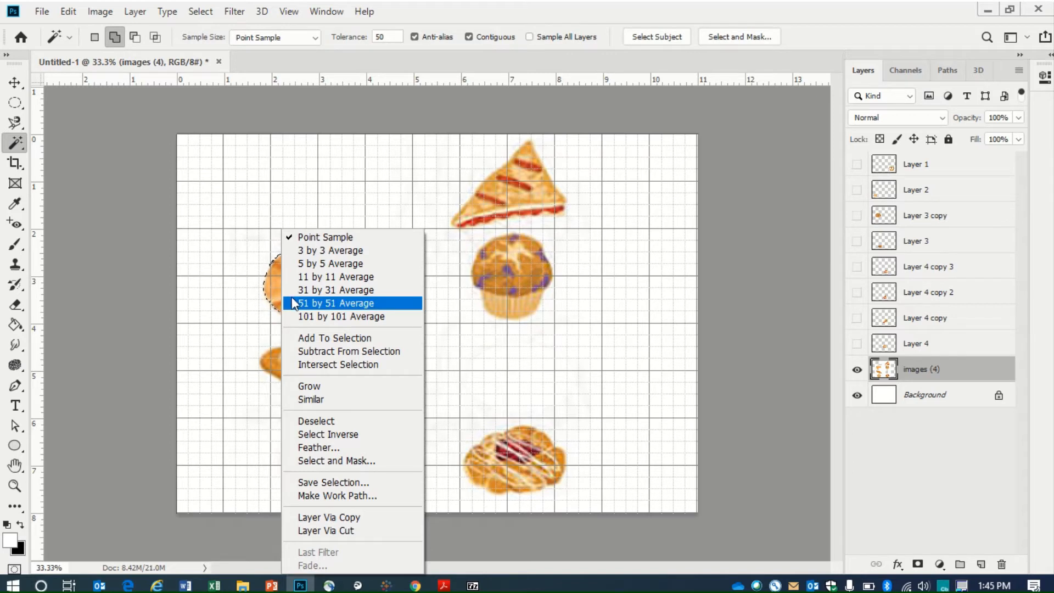
left_click(352, 529)
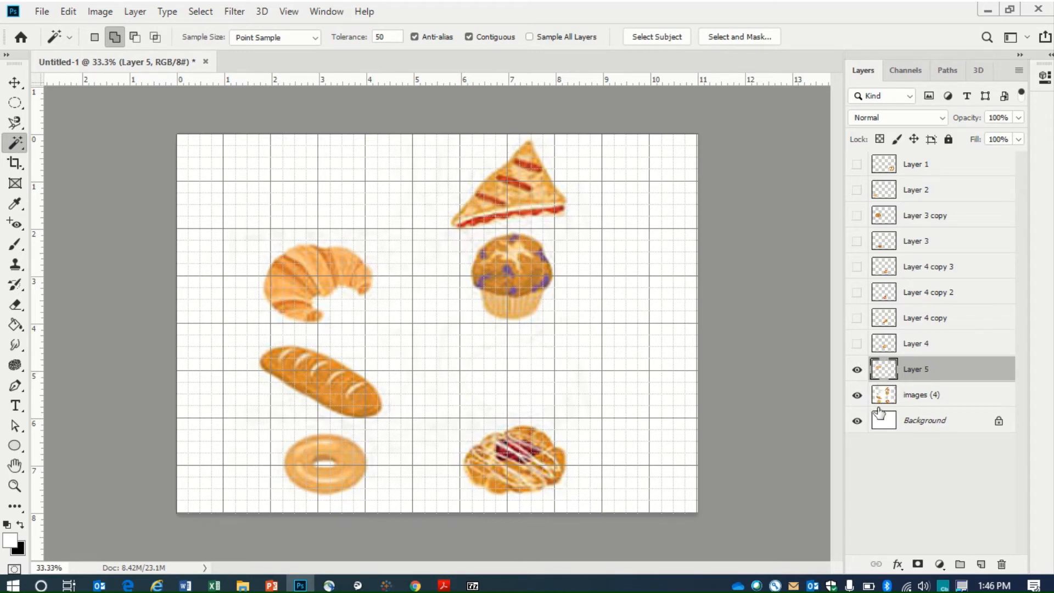
left_click(858, 373)
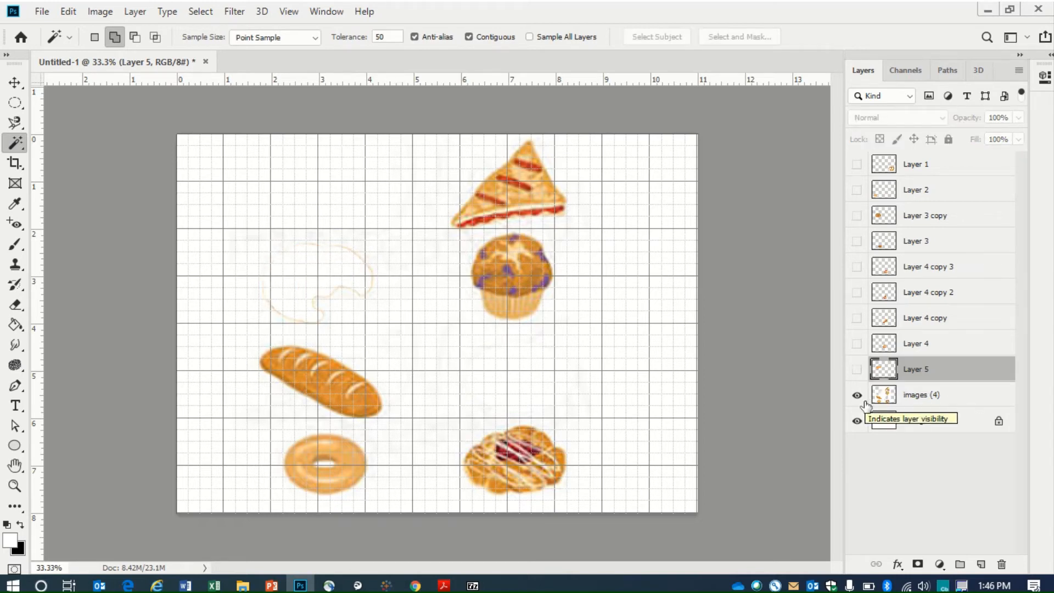
left_click(857, 371)
left_click(857, 371)
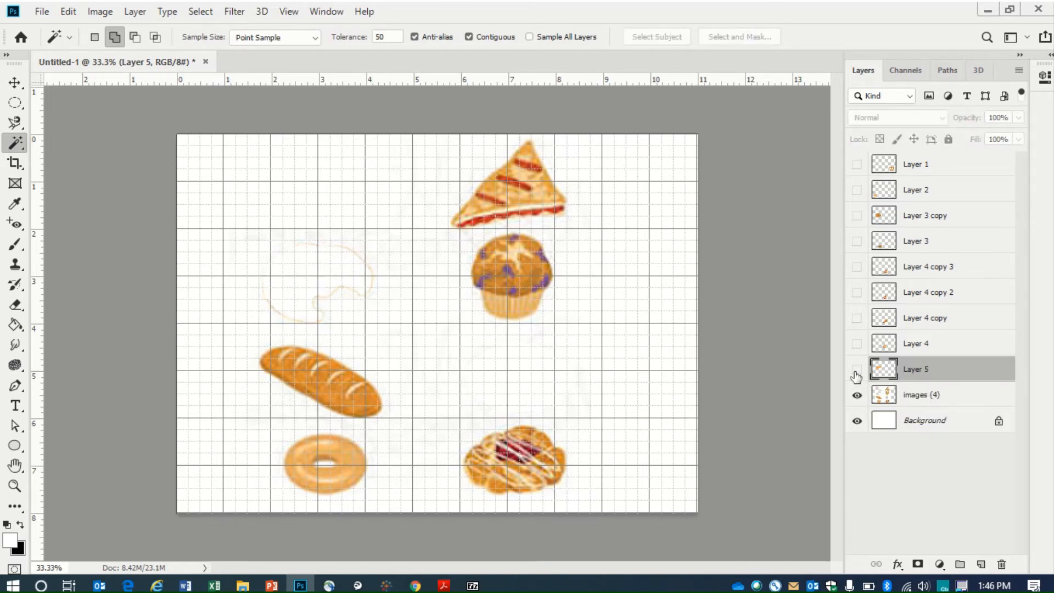
left_click(858, 371)
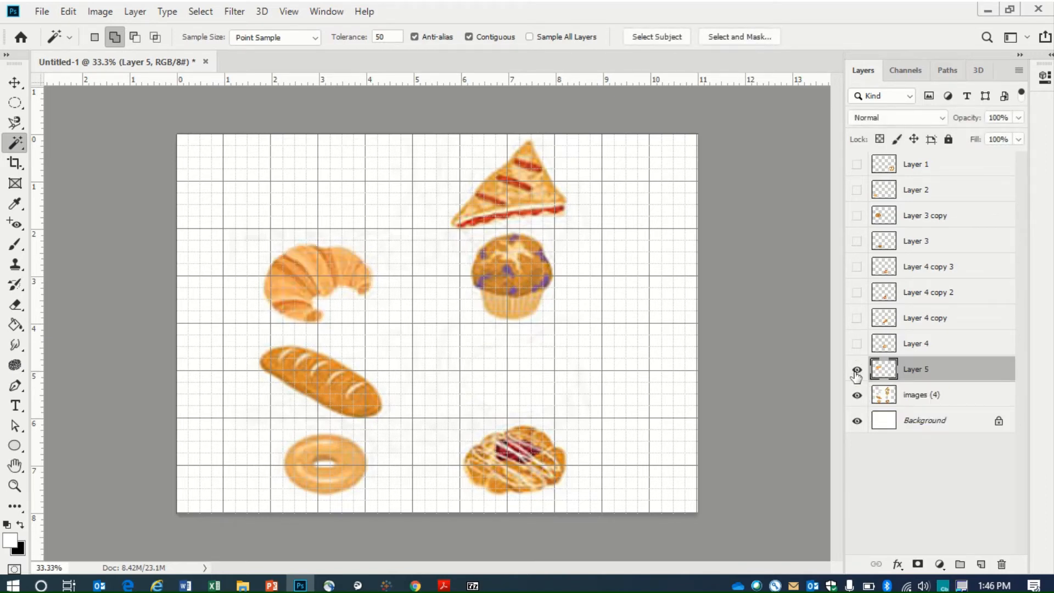
left_click(857, 371)
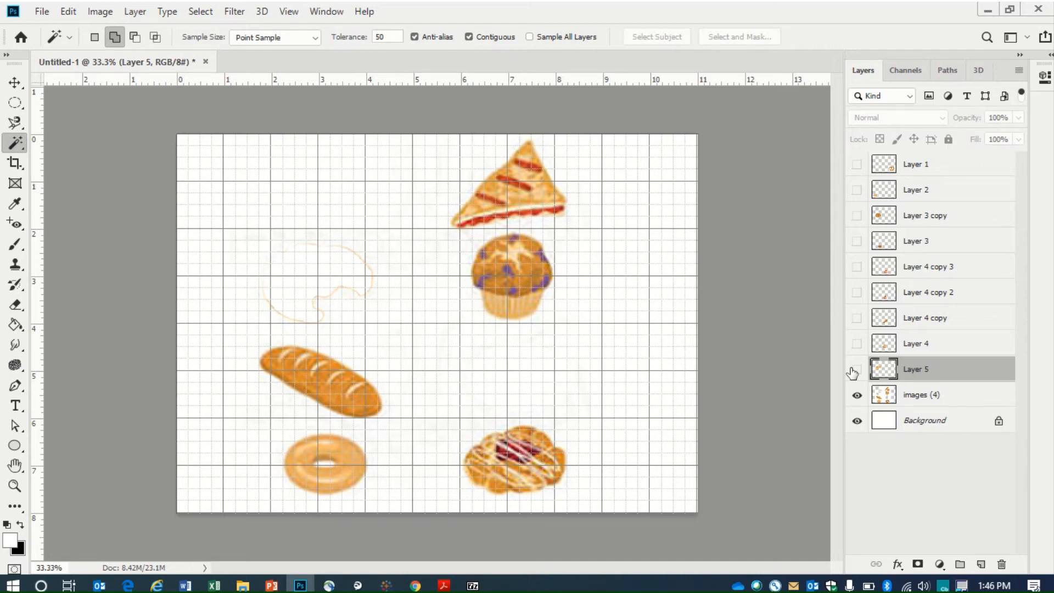
- Outline the blueberry muffin with a freehand Lasso selection
left_click(22, 133)
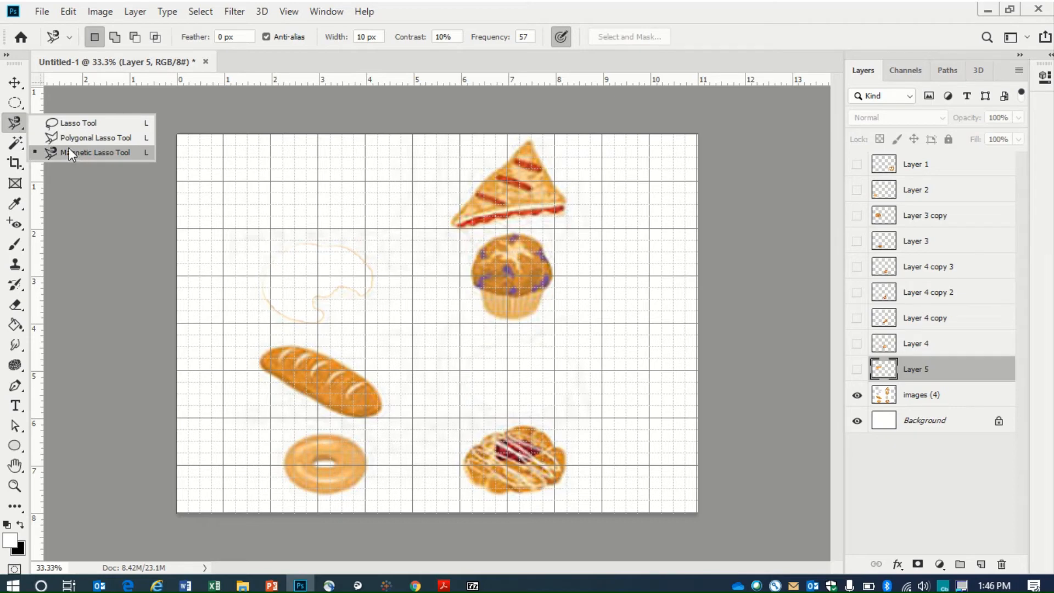
left_click(82, 123)
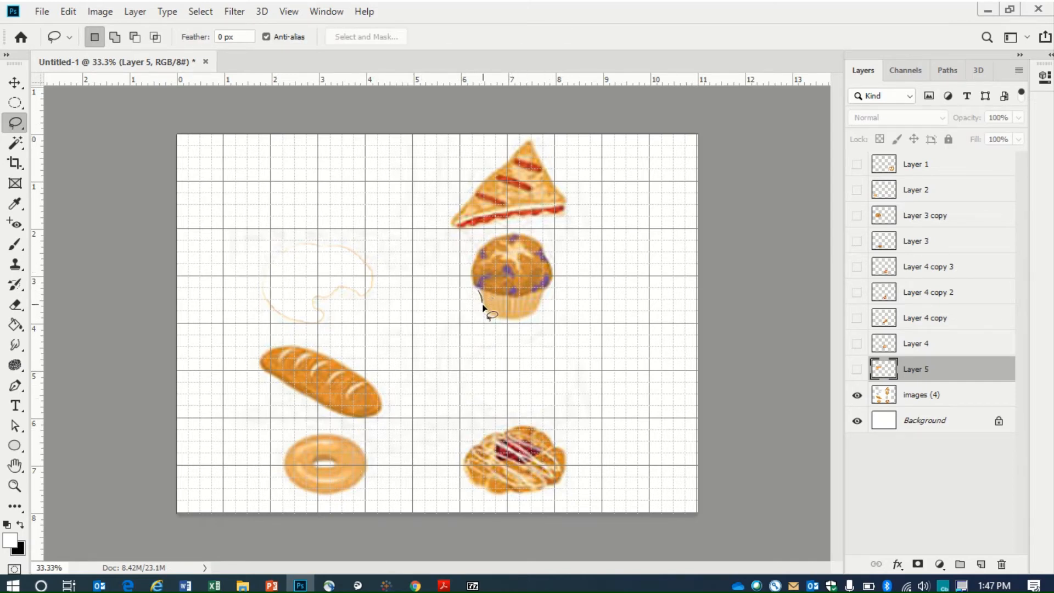
mouse_move(483, 306)
left_mouse_down()
mouse_move(509, 323)
mouse_move(540, 314)
mouse_move(555, 269)
mouse_move(537, 234)
mouse_move(490, 233)
mouse_move(469, 269)
mouse_move(482, 301)
left_mouse_up()
mouse_move(555, 269)
left_mouse_down()
mouse_move(536, 241)
mouse_move(497, 231)
mouse_move(475, 247)
mouse_move(465, 280)
mouse_move(477, 313)
mouse_move(539, 325)
mouse_move(531, 318)
left_mouse_up()
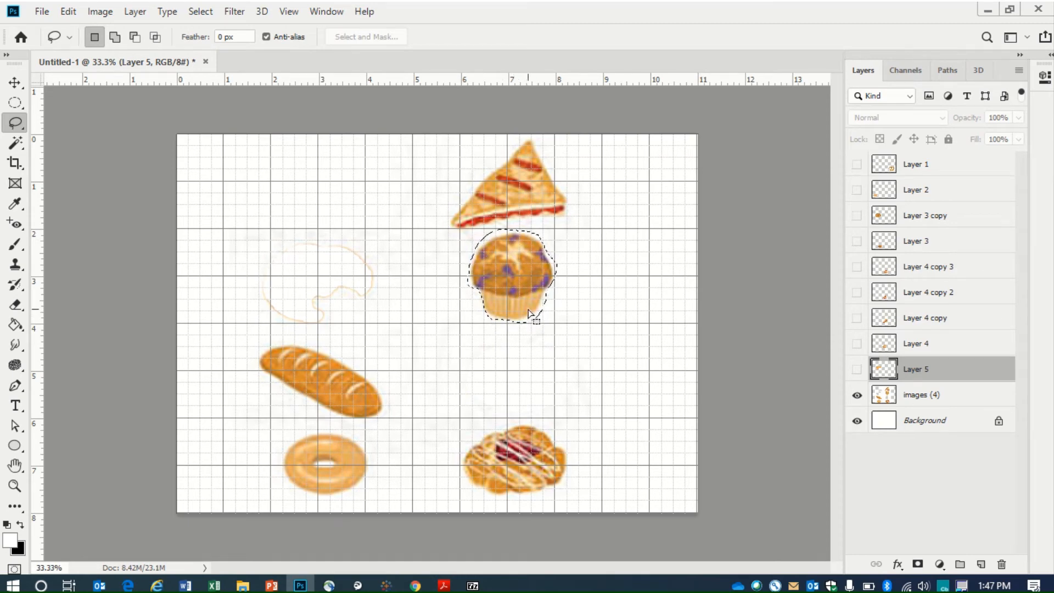
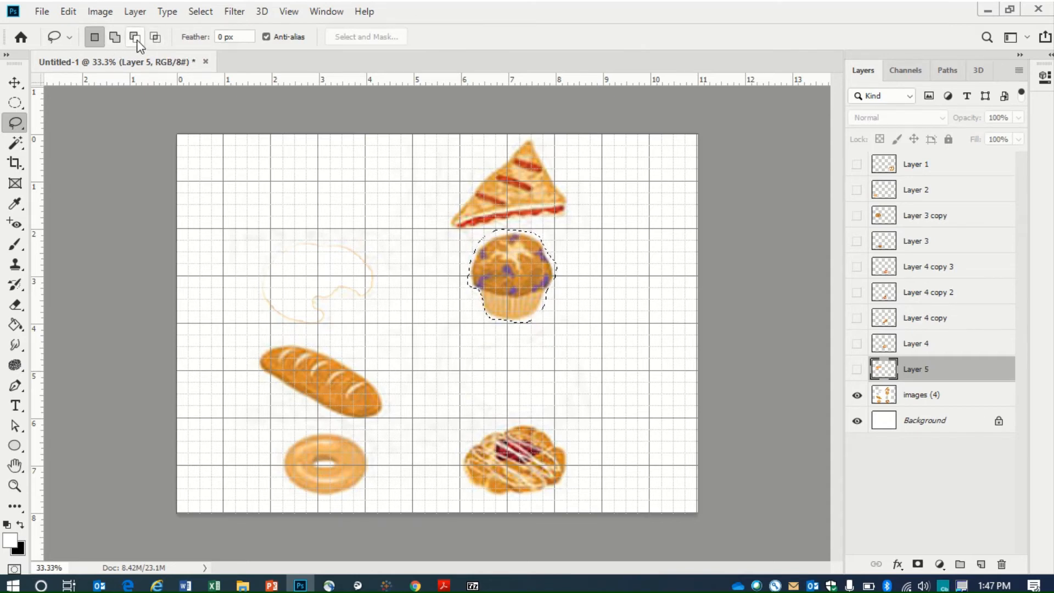
- Subtract the excess along the muffin's lower right and upper left edges from the selection, and return the Lasso to new-selection mode
left_click(136, 38)
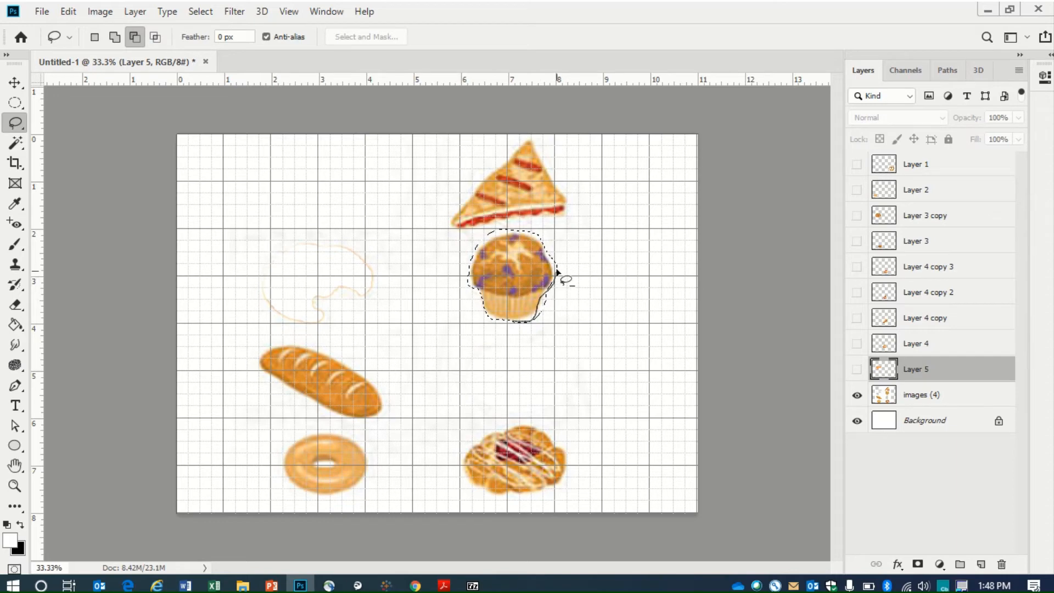
left_click_drag(561, 262, 512, 321)
mouse_move(482, 244)
left_mouse_down()
mouse_move(522, 232)
mouse_move(552, 247)
left_mouse_up()
left_click(95, 36)
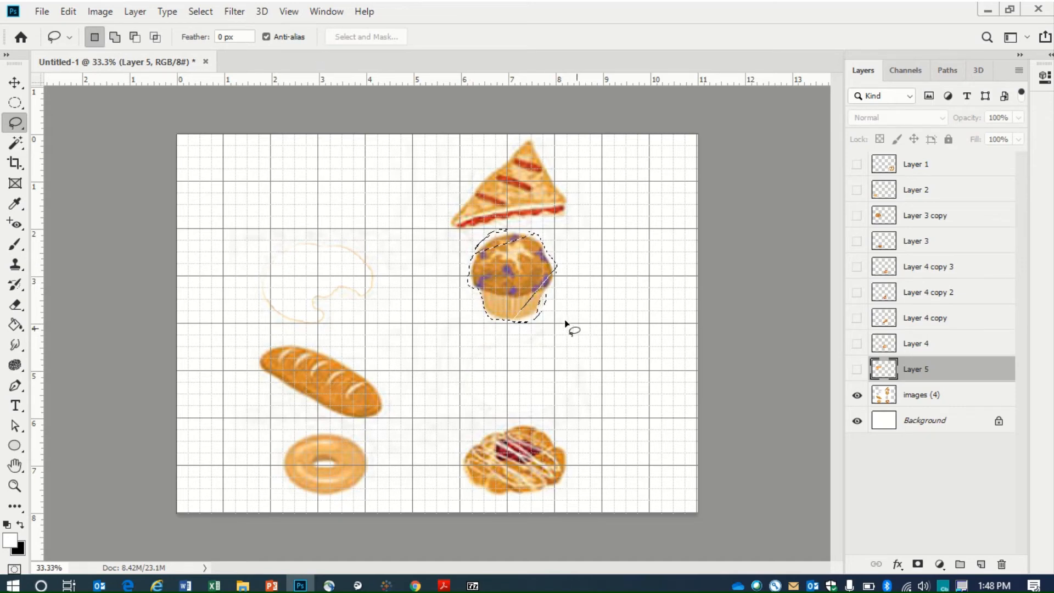
- Try to cut the muffin selection onto a new layer with the hidden croissant layer active
right_click(506, 284)
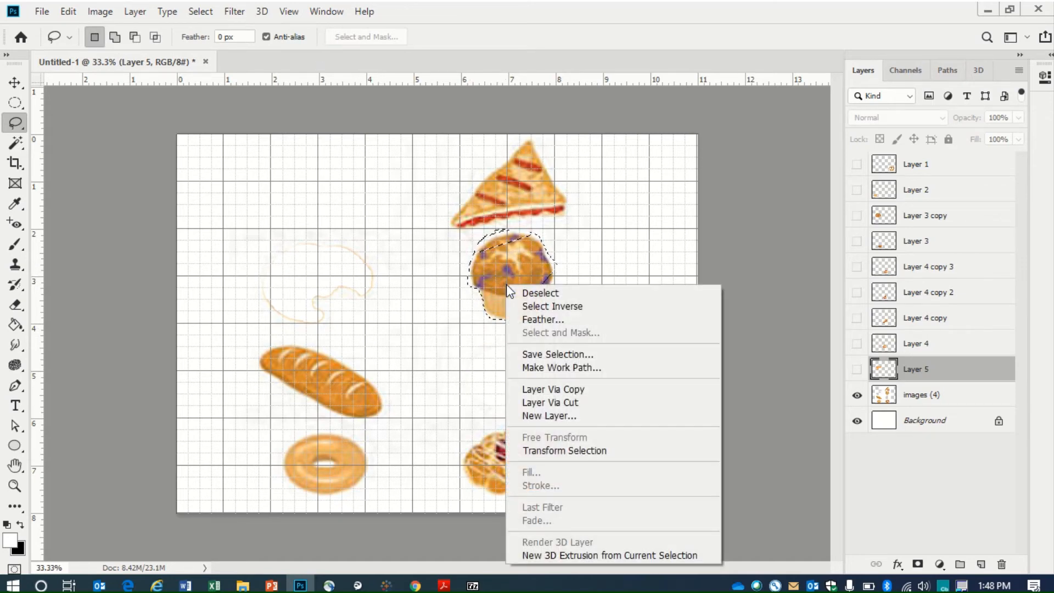
left_click(556, 402)
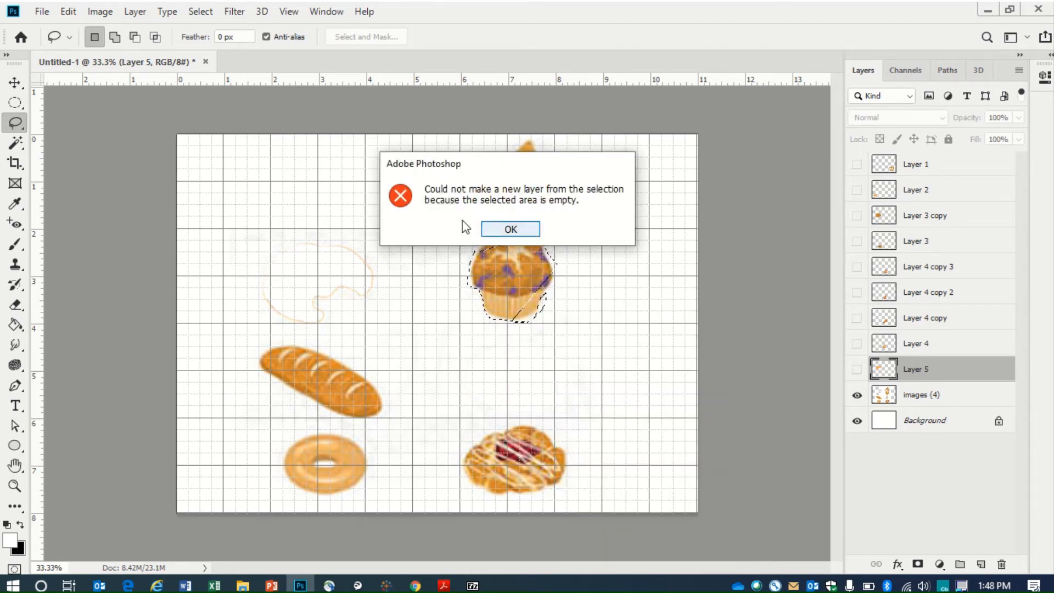
left_click(510, 229)
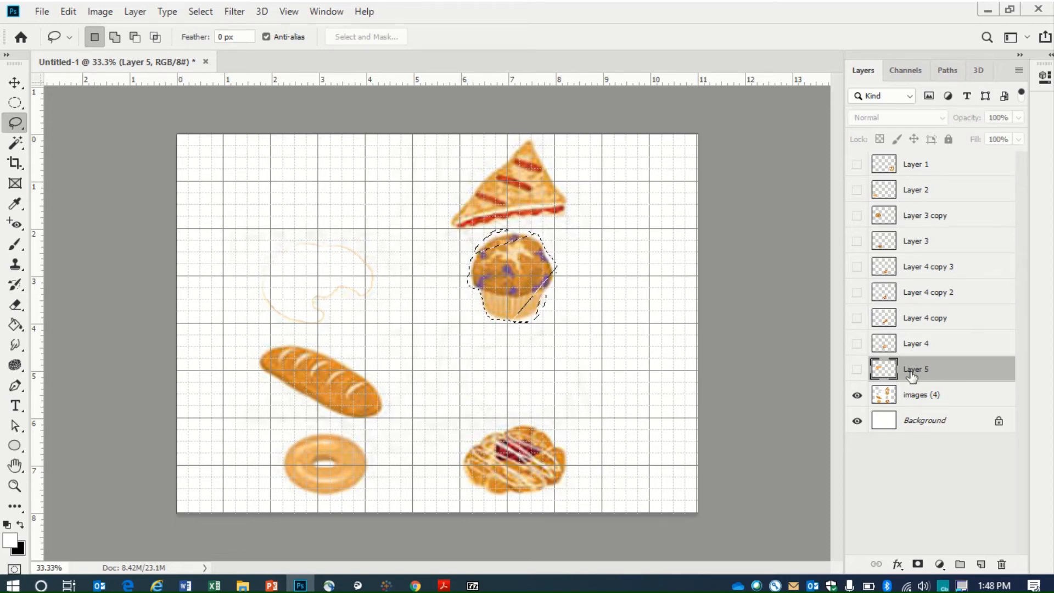
- Cut the muffin selection from the images (4) layer onto its own layer
left_click(924, 406)
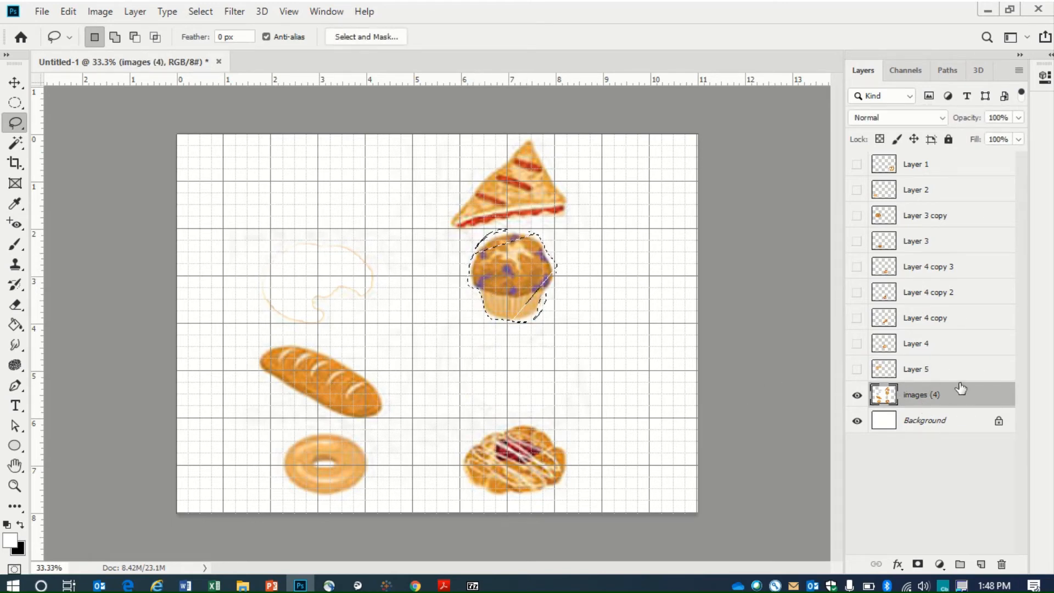
right_click(512, 285)
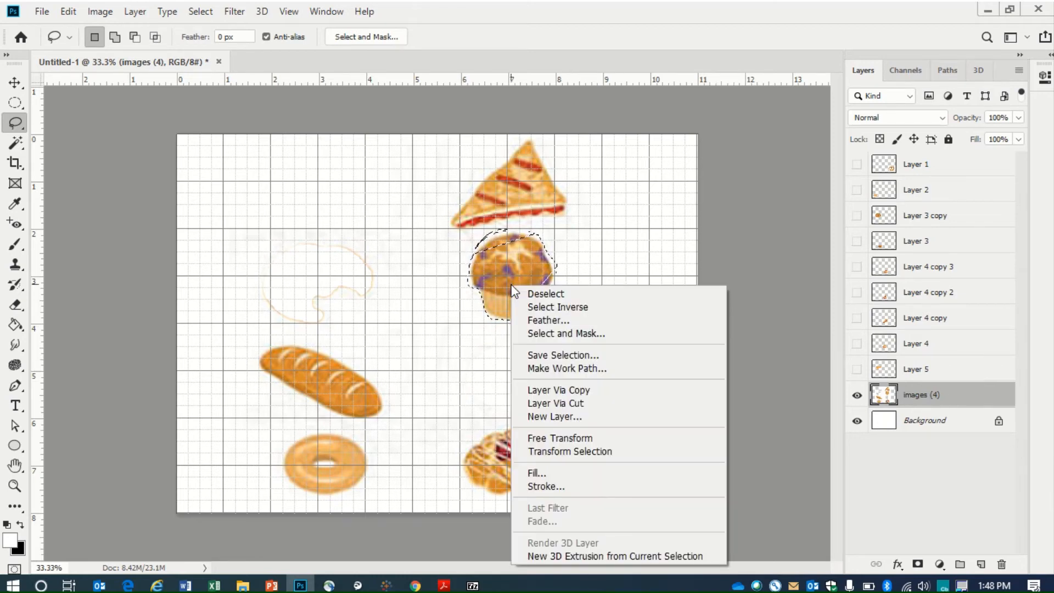
left_click(576, 404)
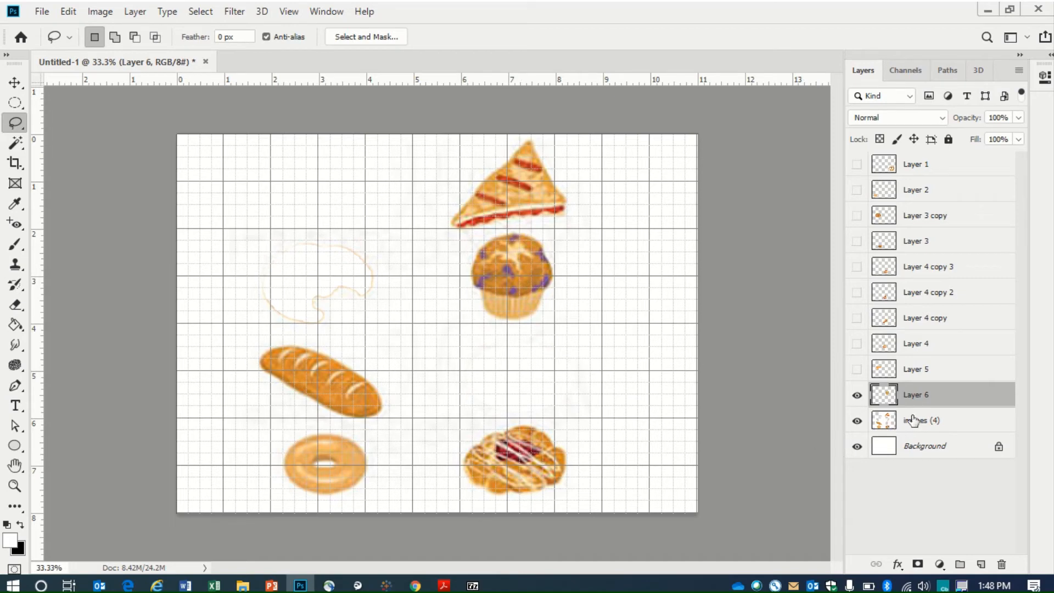
- Hide the muffin's Layer 6 to check what is left of it on the images (4) layer
left_click(857, 394)
left_click(862, 397)
left_click(857, 395)
left_click(857, 395)
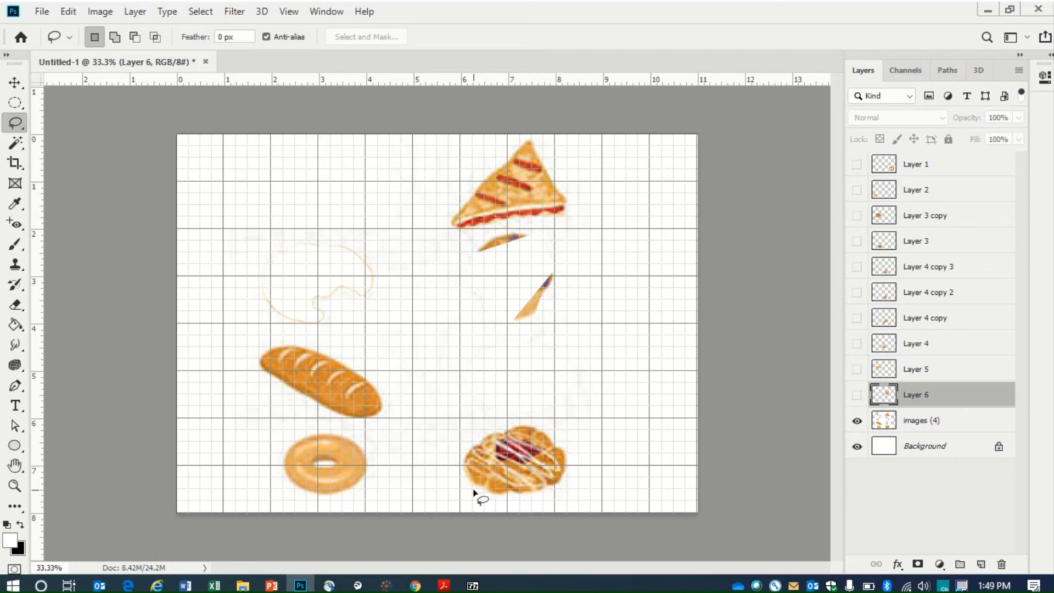
- Outline the iced, jam-filled pastry with a Polygonal Lasso selection
right_click(23, 129)
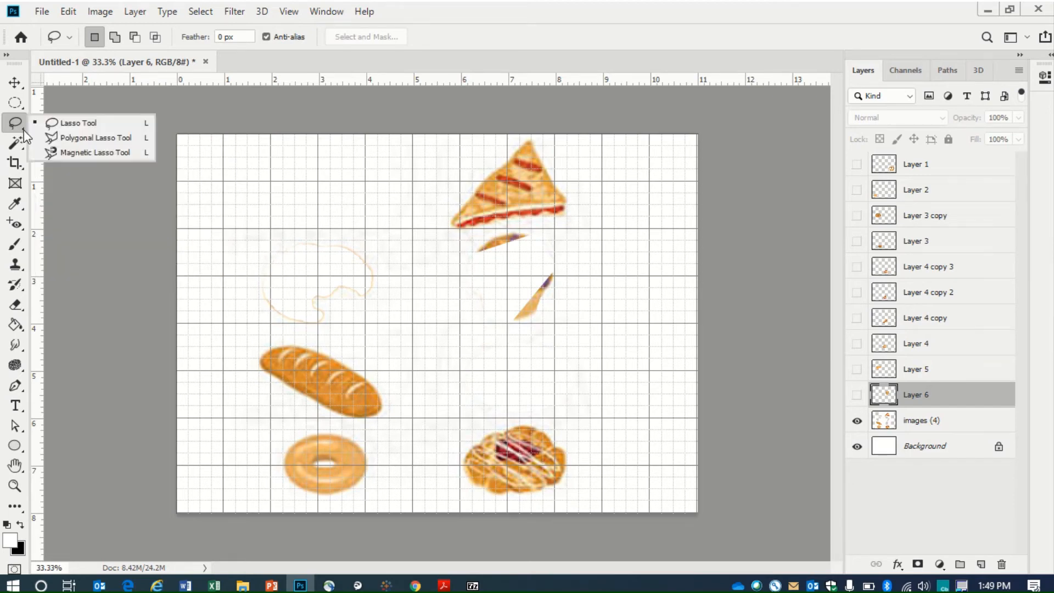
left_click(101, 142)
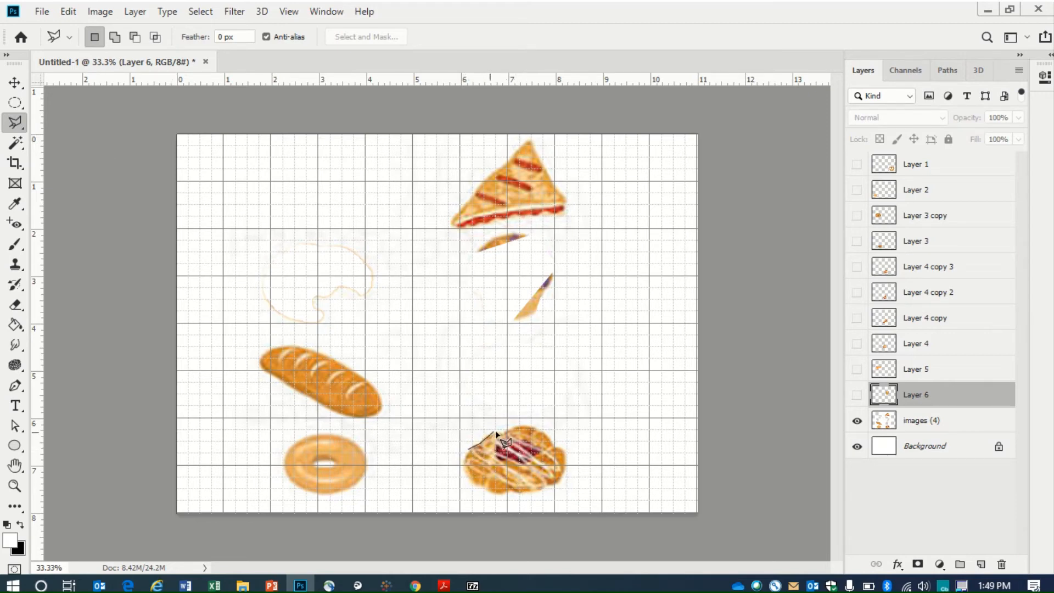
left_click(489, 432)
left_click(523, 423)
left_click(537, 427)
left_click(548, 435)
left_click(559, 447)
left_click(567, 452)
left_click(569, 466)
left_click(561, 480)
left_click(553, 487)
left_click(541, 491)
left_click(528, 496)
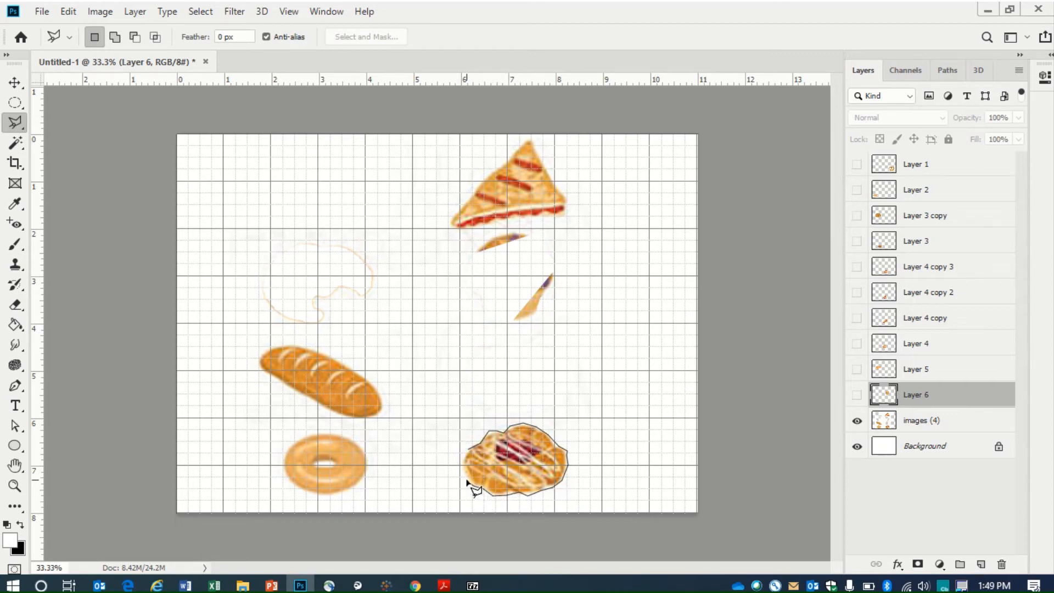
left_click(467, 451)
- Activate the images (4) layer, bring the pastry selection into Select and Mask, and enable Smart Radius
left_click(918, 433)
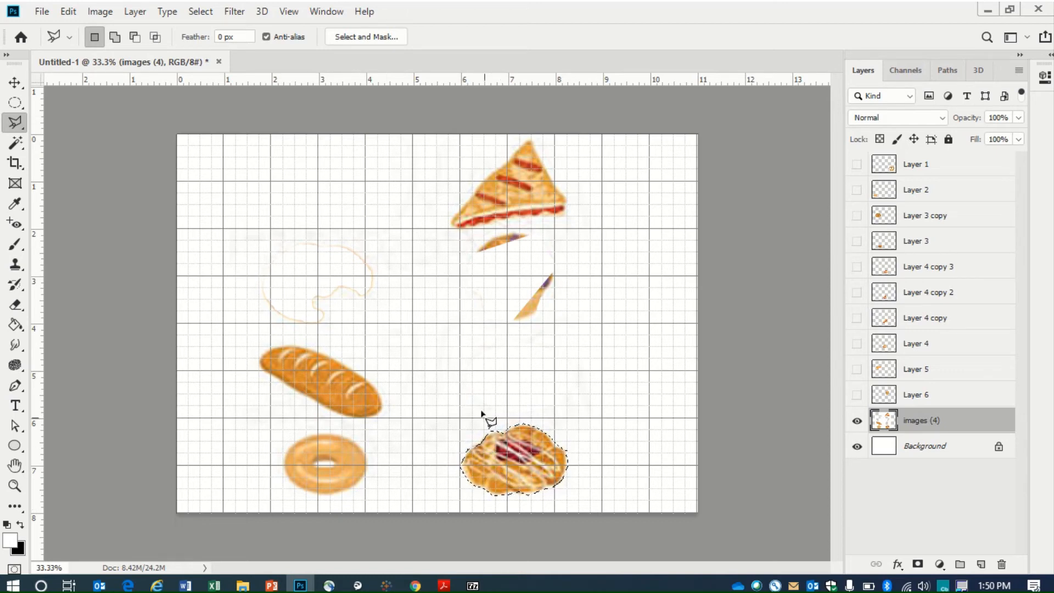
left_click(369, 37)
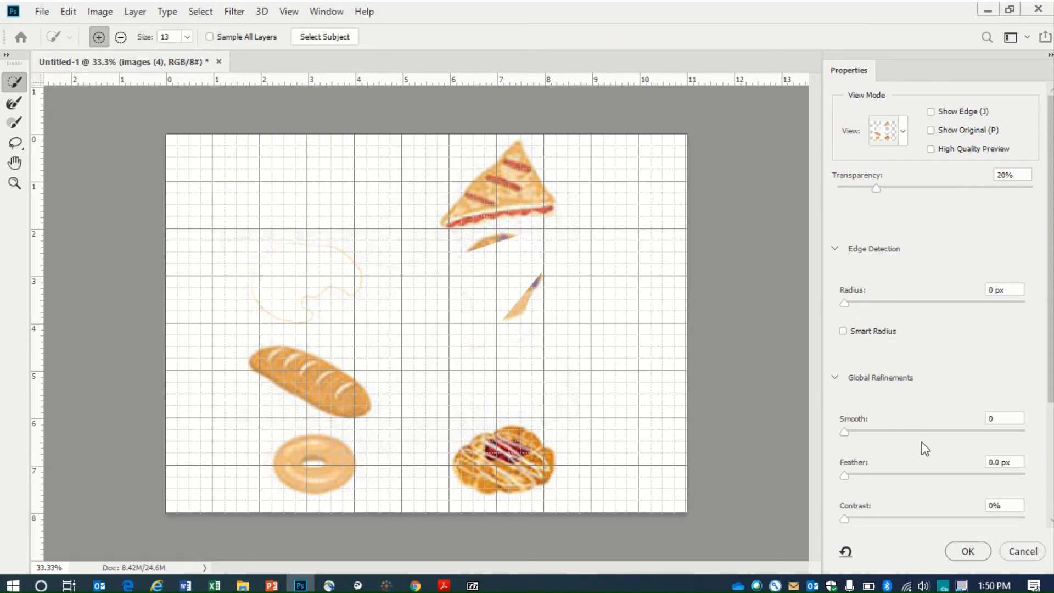
scroll(1050, 367, "down", 3)
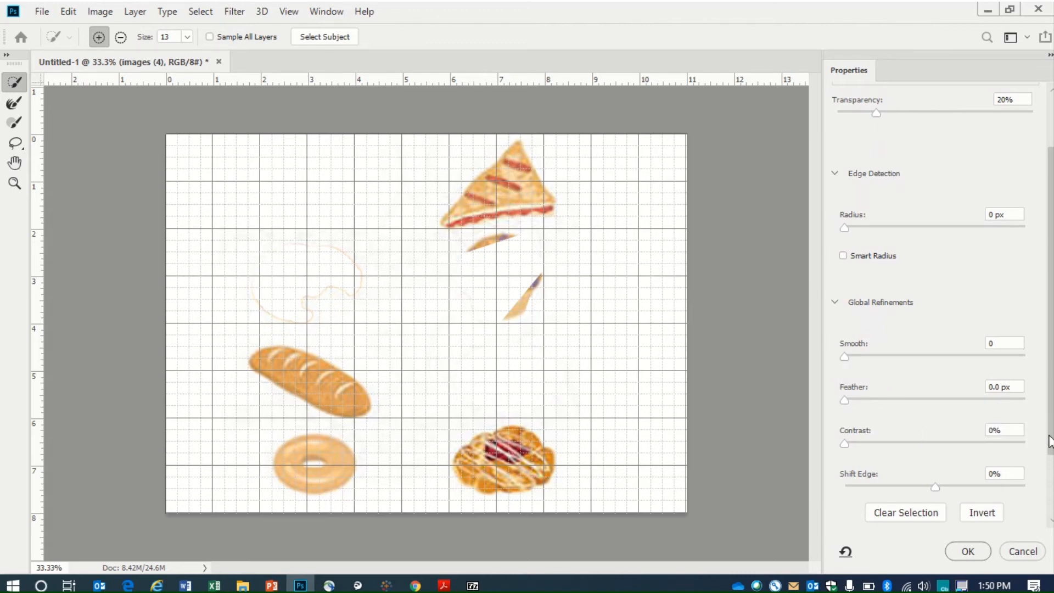
scroll(1049, 494, "down", 3)
scroll(1049, 510, "down", 1)
scroll(939, 302, "up", 5)
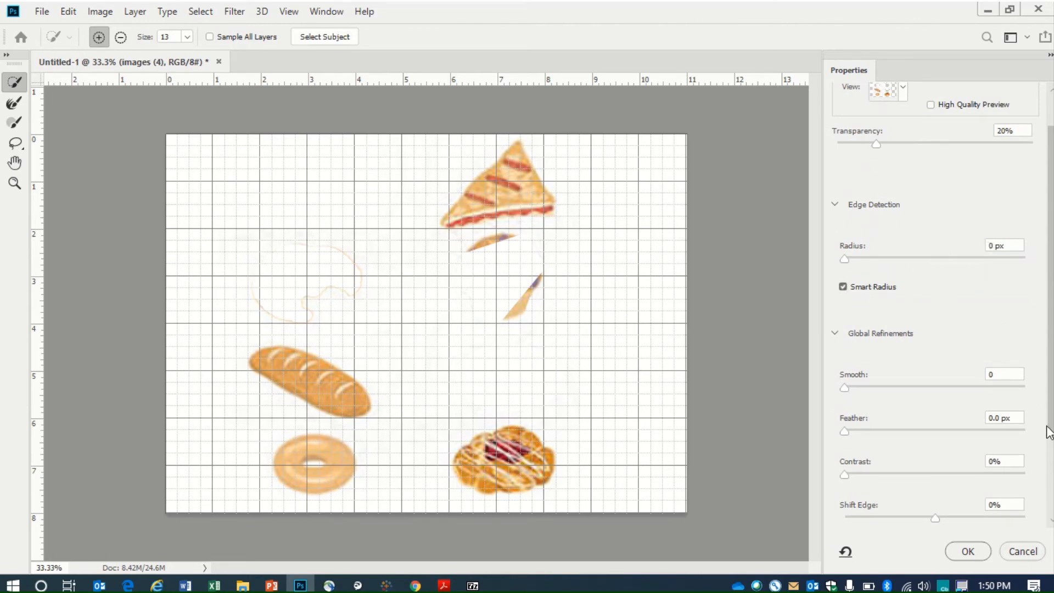
scroll(1050, 437, "up", 2)
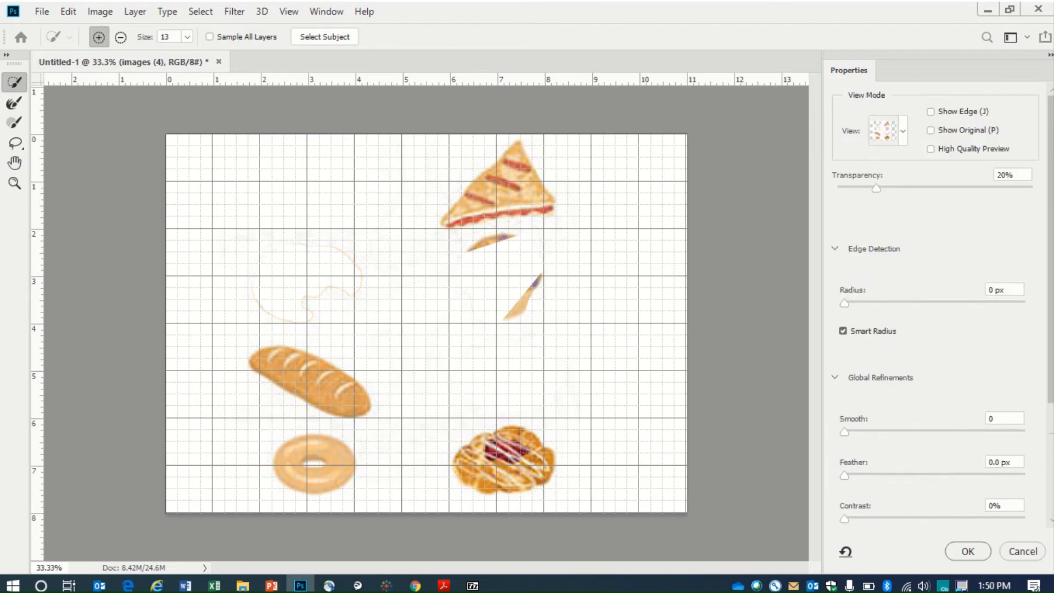
- Try the Show Edge, Show Original and High Quality Preview options, and set the view transparency to 77%
left_click(952, 119)
left_click(952, 115)
left_click(972, 135)
left_click(974, 156)
left_click_drag(877, 187, 988, 201)
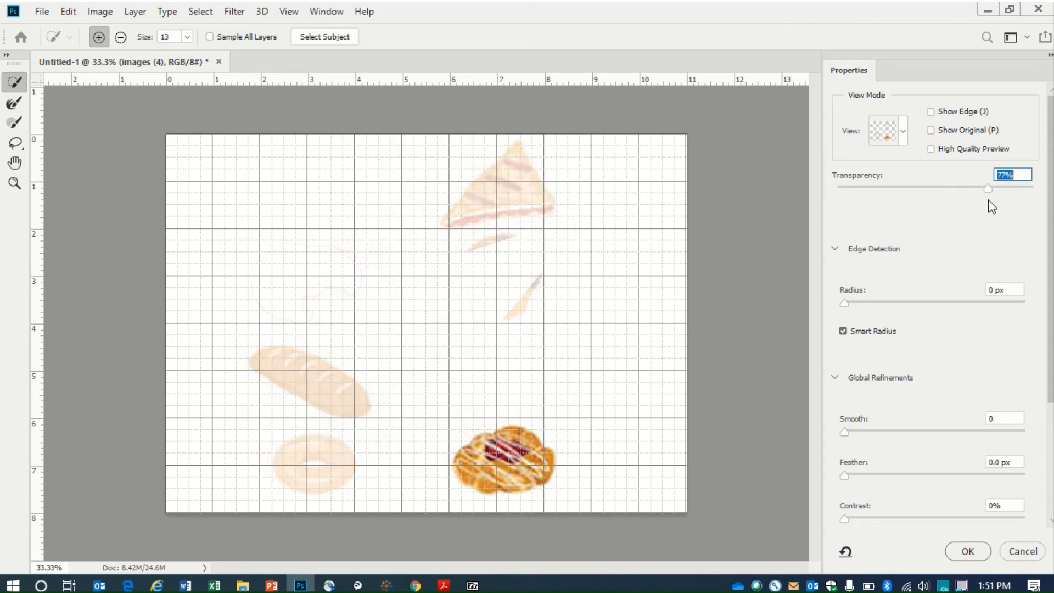
- Set the pastry selection's edge radius to 44 px and smoothing to 31, and apply the refinement
left_click_drag(845, 303, 969, 309)
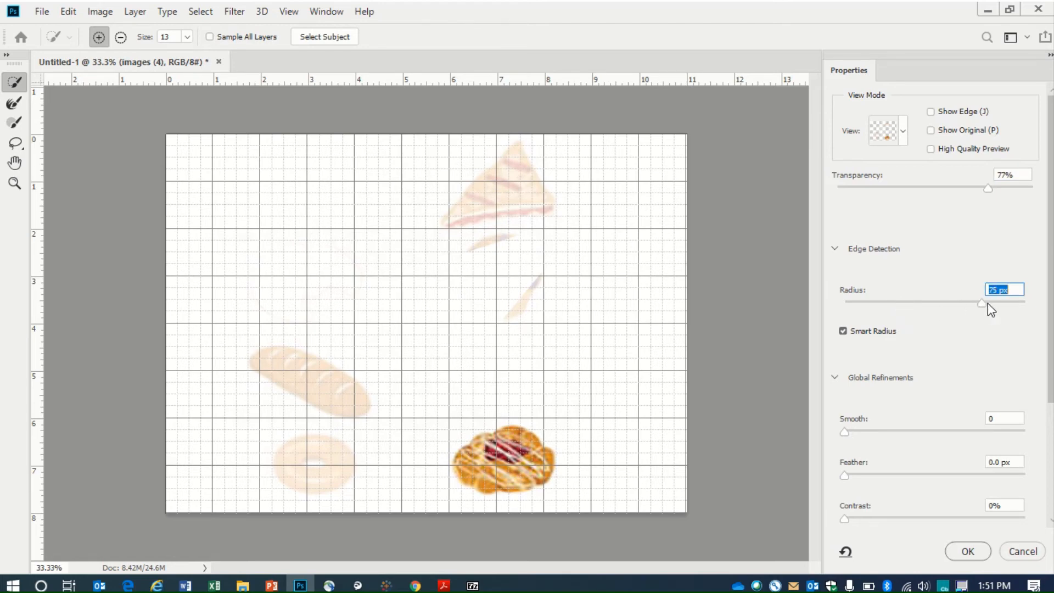
left_click_drag(996, 311, 1025, 315)
left_click_drag(920, 309, 870, 307)
left_click_drag(936, 309, 956, 310)
left_click_drag(844, 434, 888, 435)
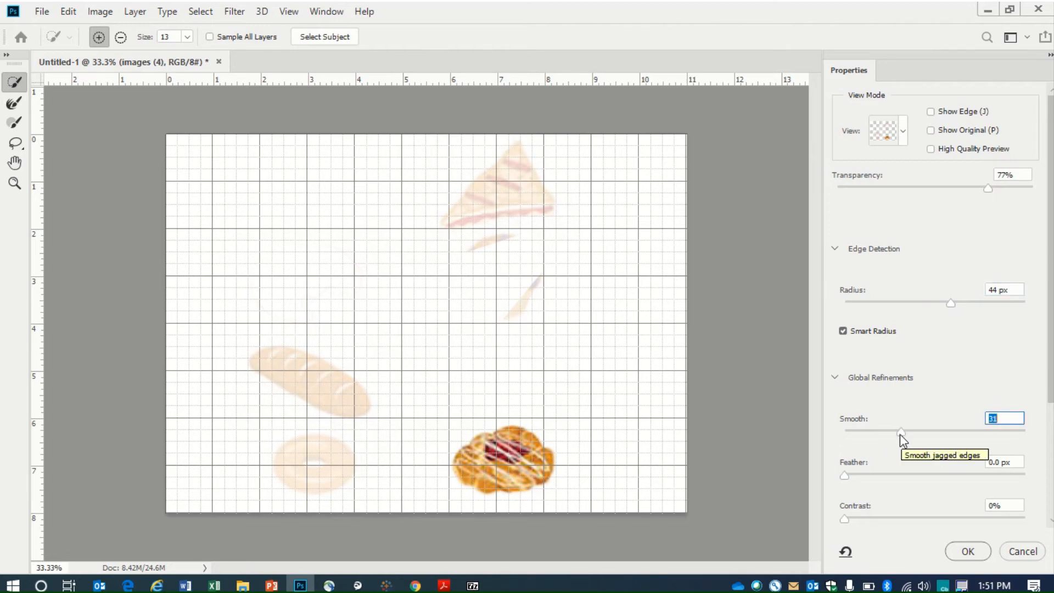
left_click(968, 551)
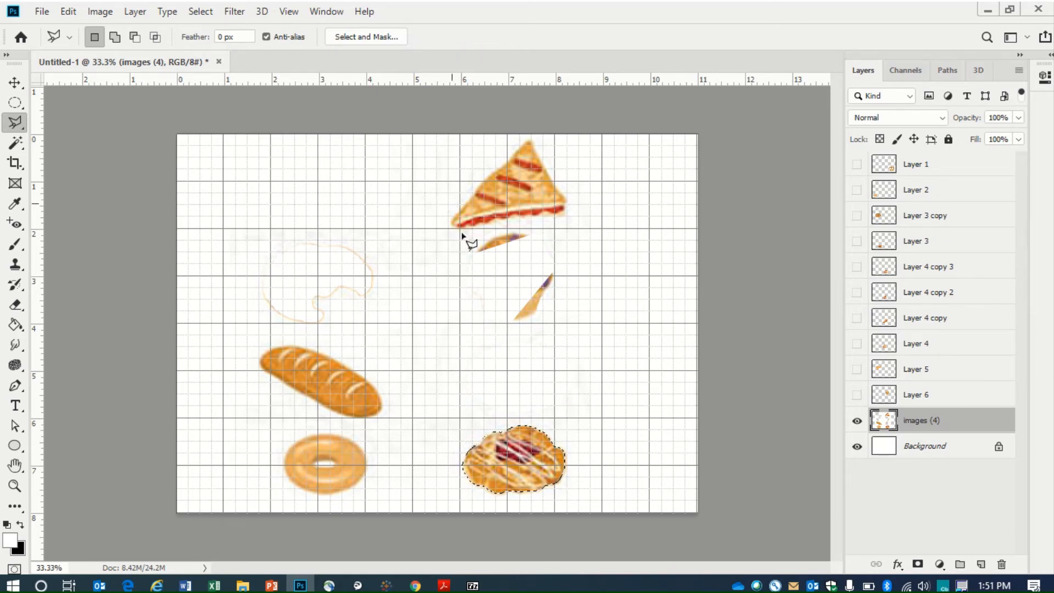
- Copy the pastry selection onto its own layer, hide that layer, and reactivate the images (4) layer
right_click(533, 468)
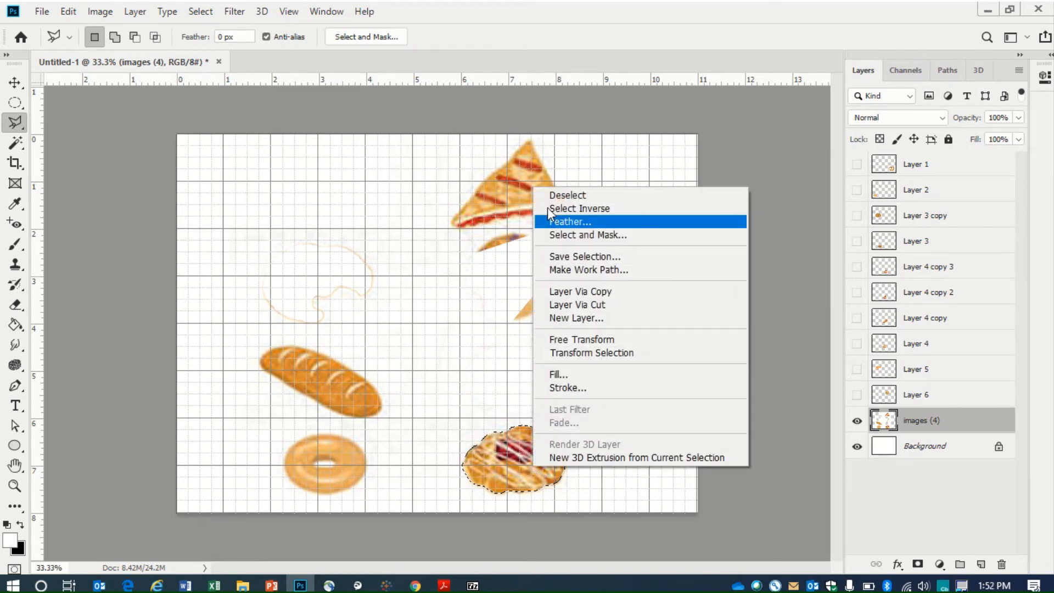
left_click(600, 295)
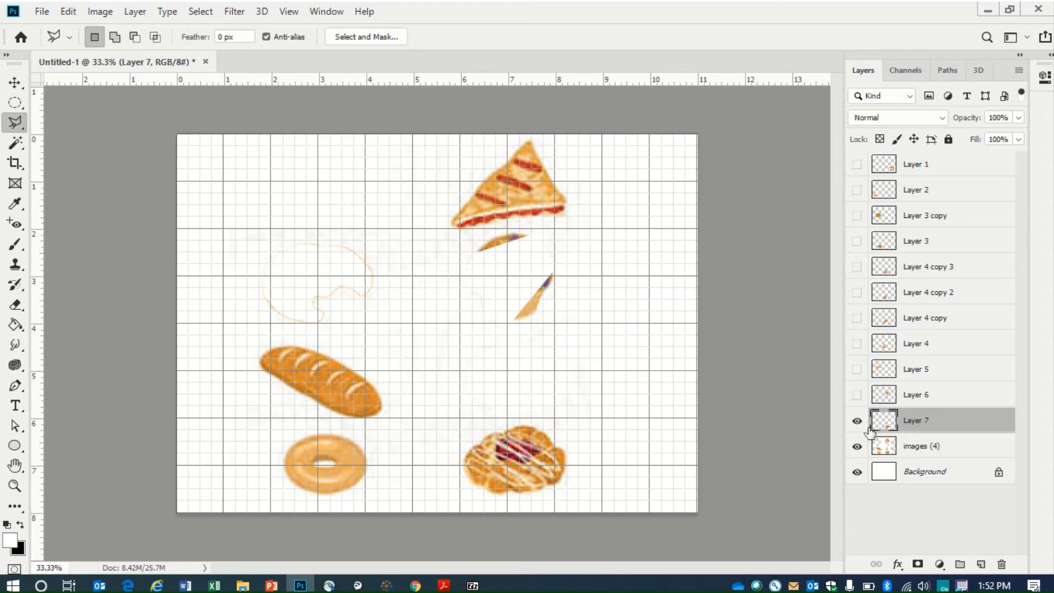
left_click(913, 451)
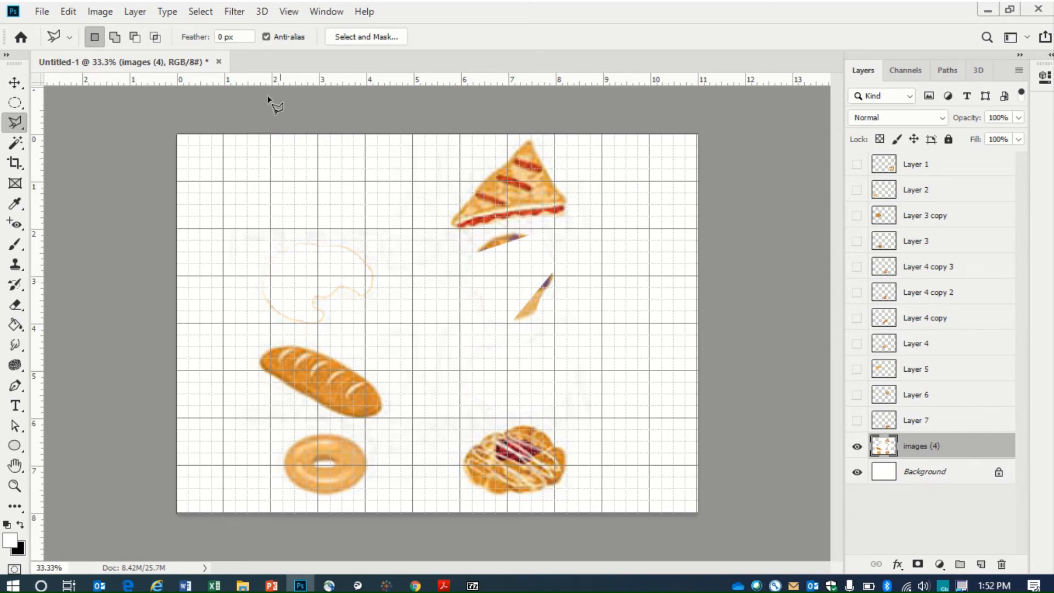
- Outline the bread loaf with a Magnetic Lasso selection, discarding any stray trace and restarting from the loaf's left end
right_click(20, 127)
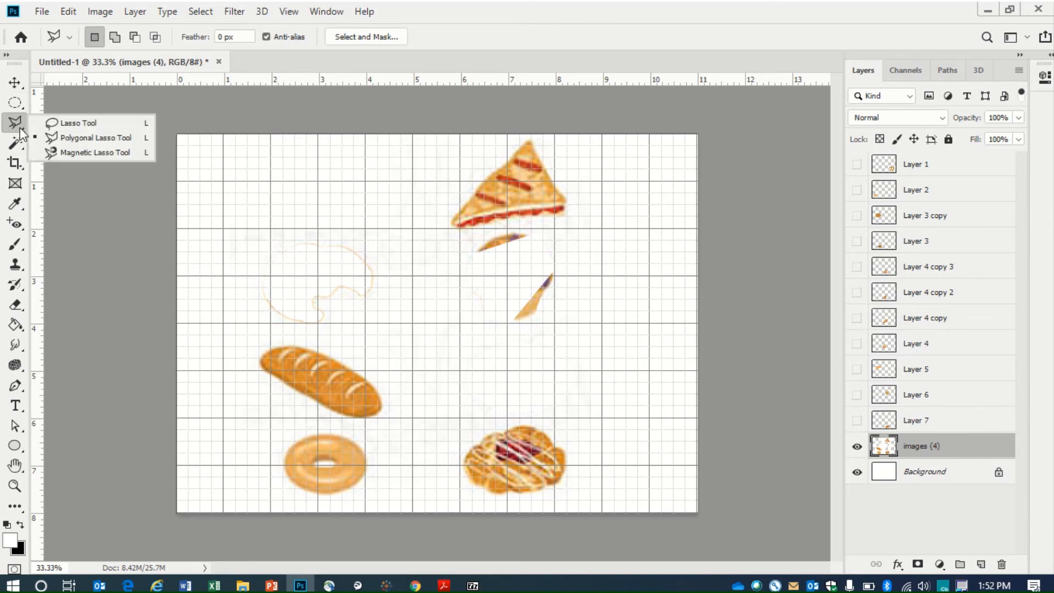
left_click(80, 153)
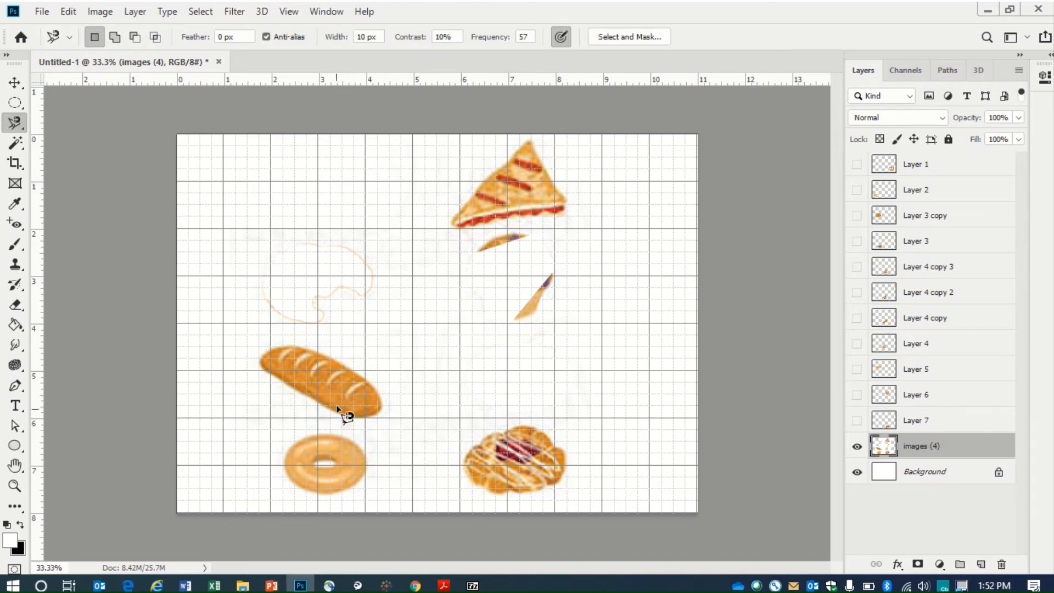
left_click(259, 363)
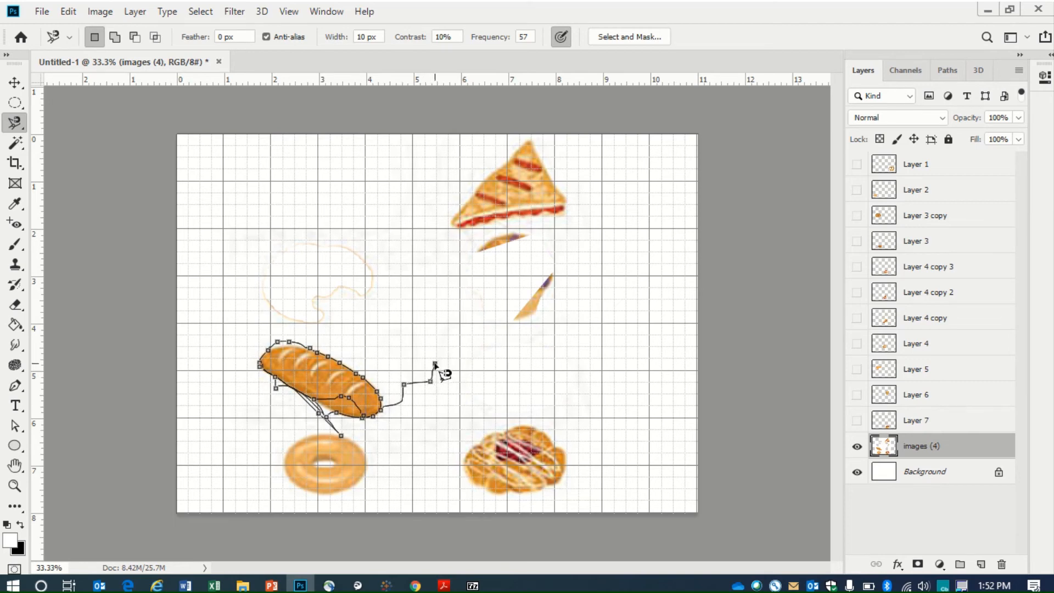
key("Escape")
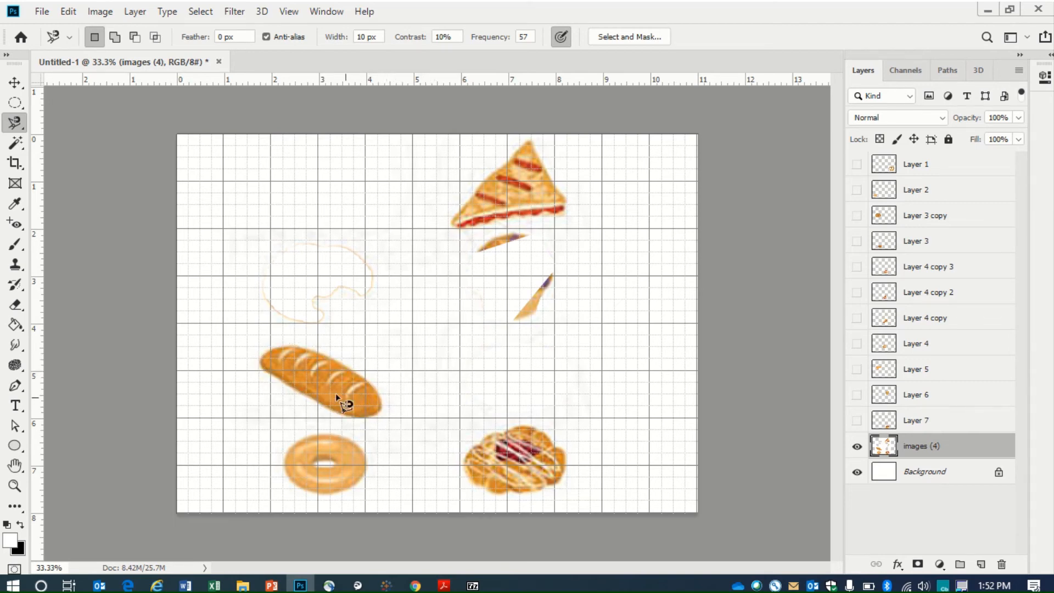
left_click(260, 366)
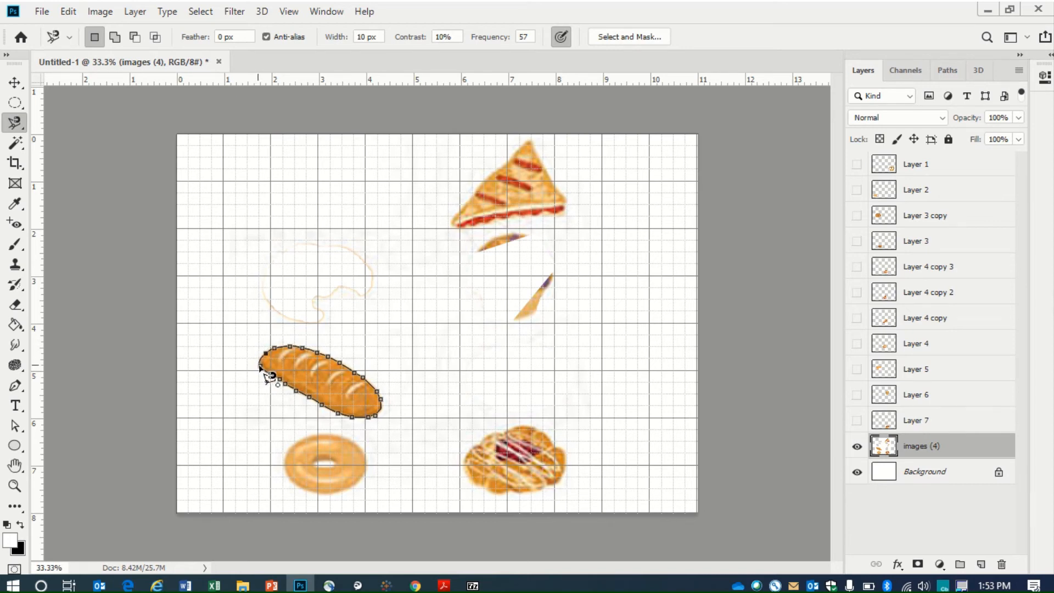
left_click(262, 368)
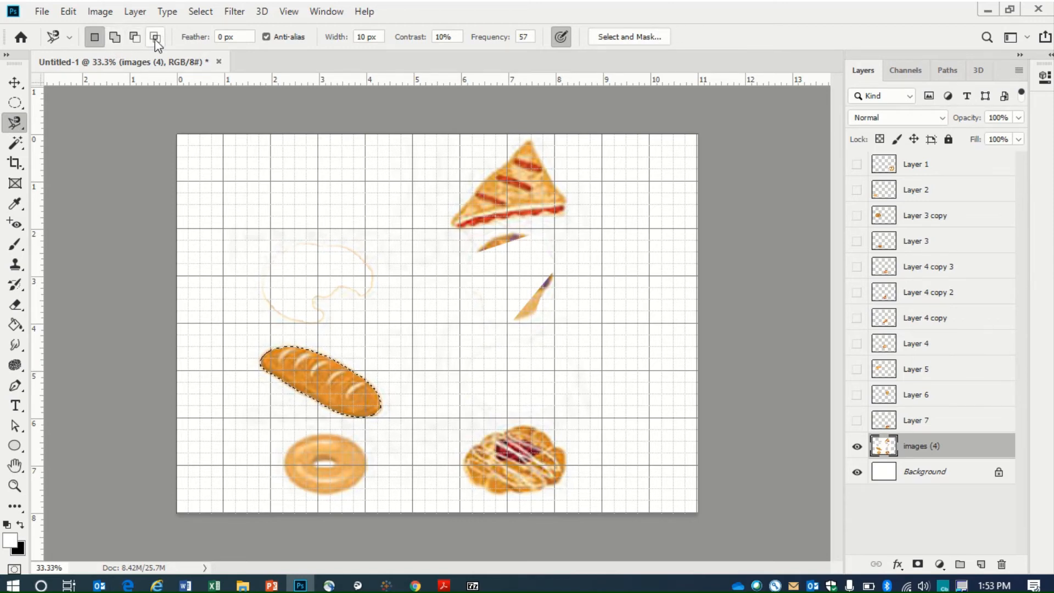
- Refine the loaf selection in Select and Mask with smoothing 79 and radius 70 px, and show its edge
left_click(614, 38)
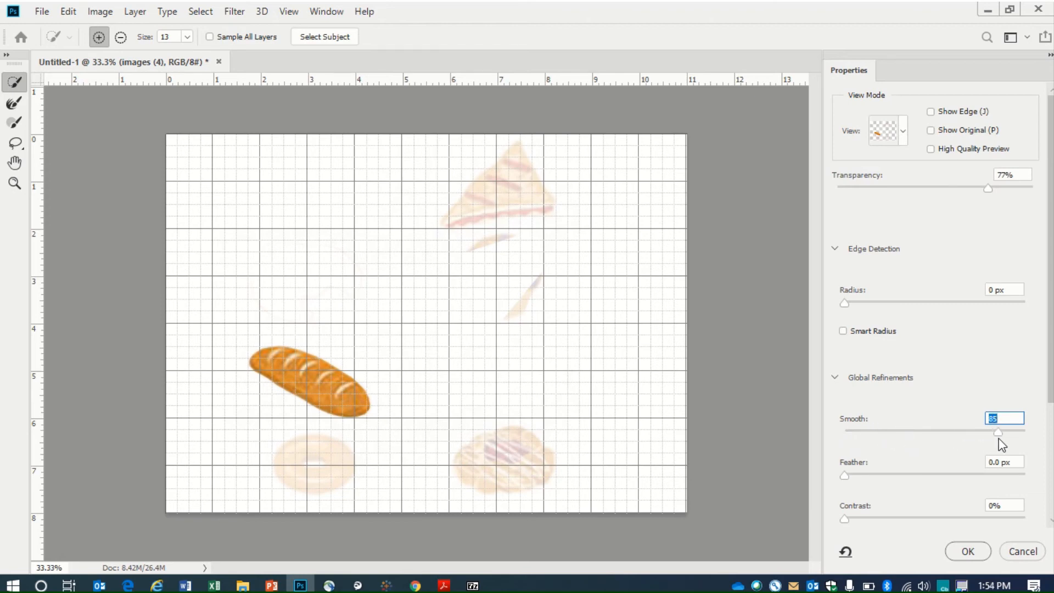
left_click_drag(1007, 435, 991, 440)
left_click_drag(849, 310, 996, 318)
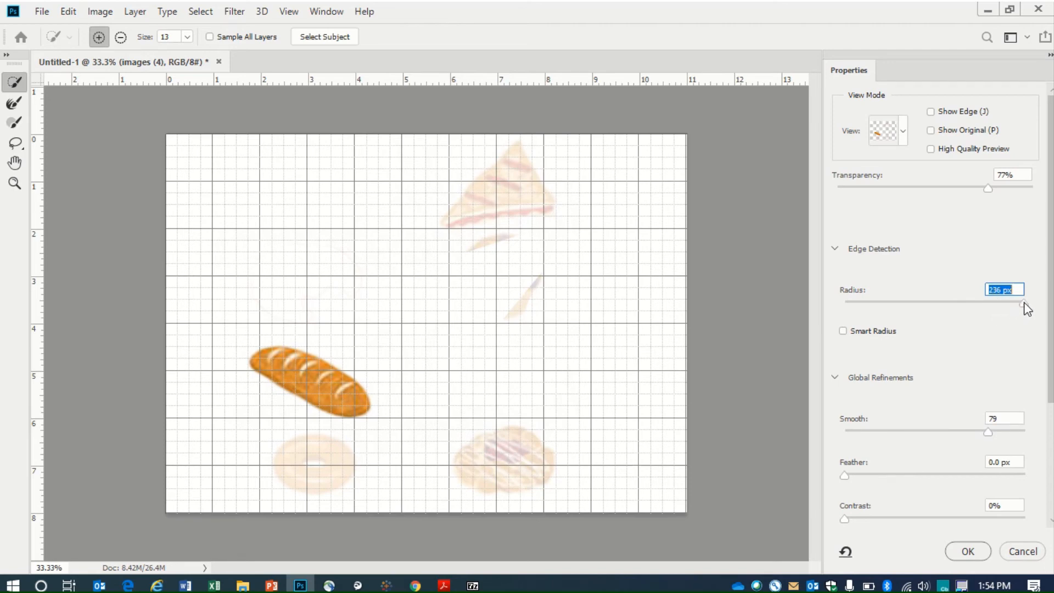
left_click_drag(1024, 301, 978, 312)
left_click(943, 117)
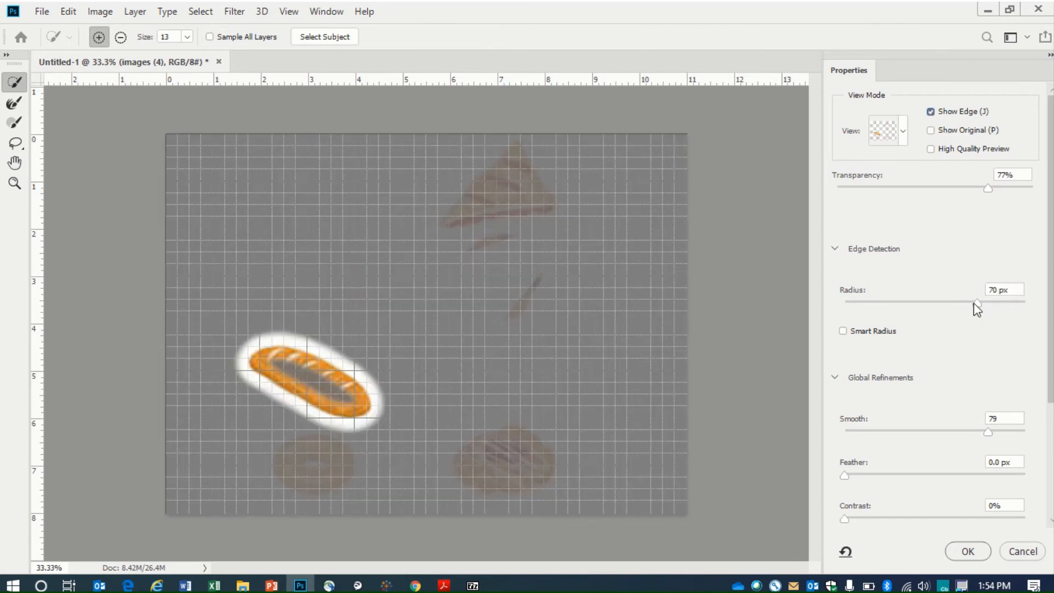
- Reduce the loaf selection's edge radius to 8 px, readjust its smoothing, and apply the refinement
left_click_drag(975, 304, 1052, 321)
left_click_drag(986, 324, 918, 312)
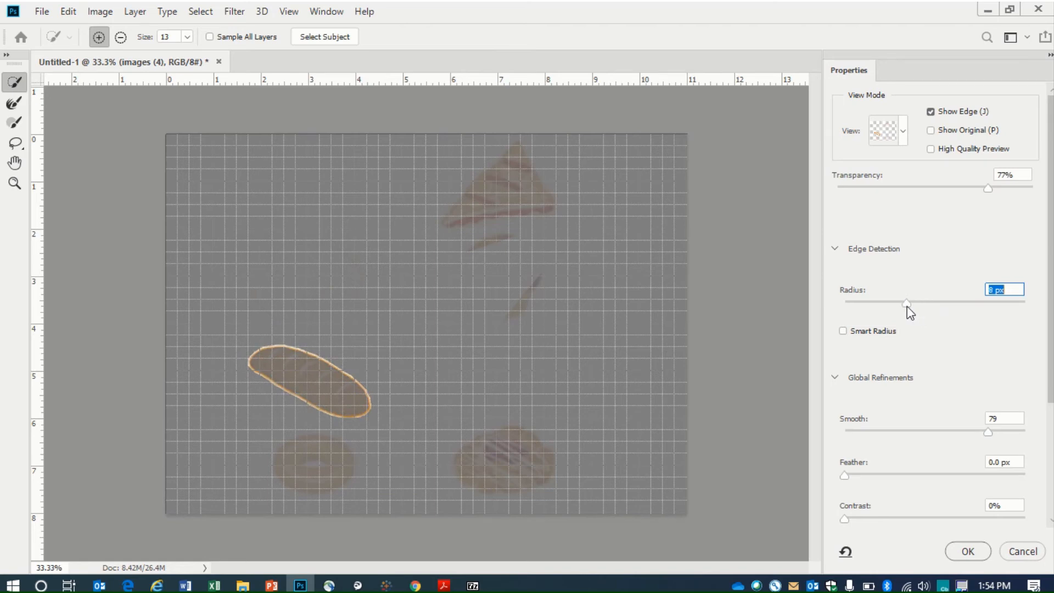
left_click_drag(989, 433, 929, 444)
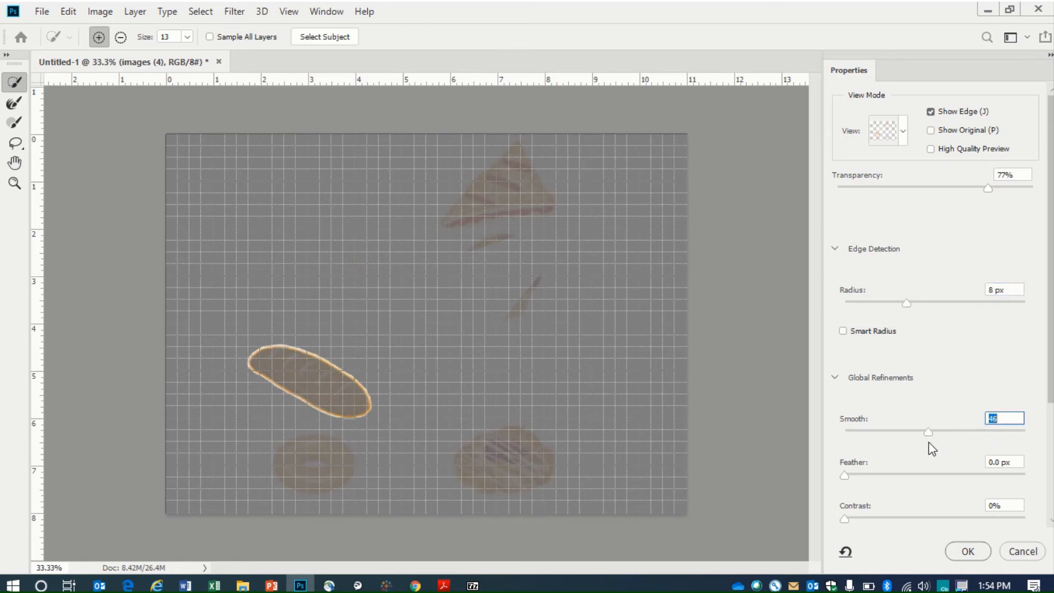
left_click_drag(848, 445, 951, 445)
left_click(973, 552)
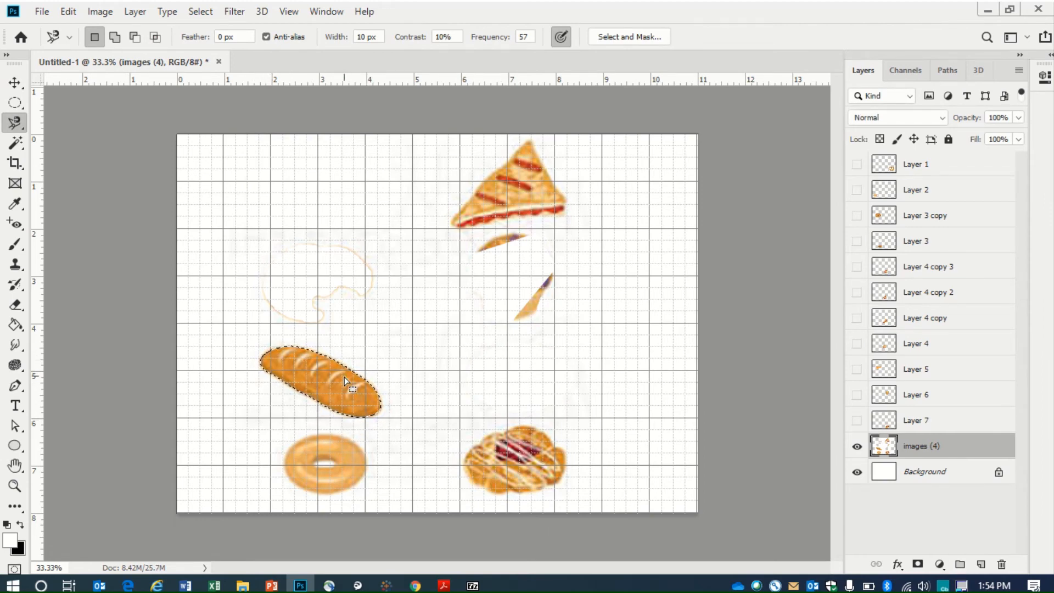
- Cut the loaf selection from the images (4) layer onto its own layer, and hide that layer to check the cut
right_click(349, 392)
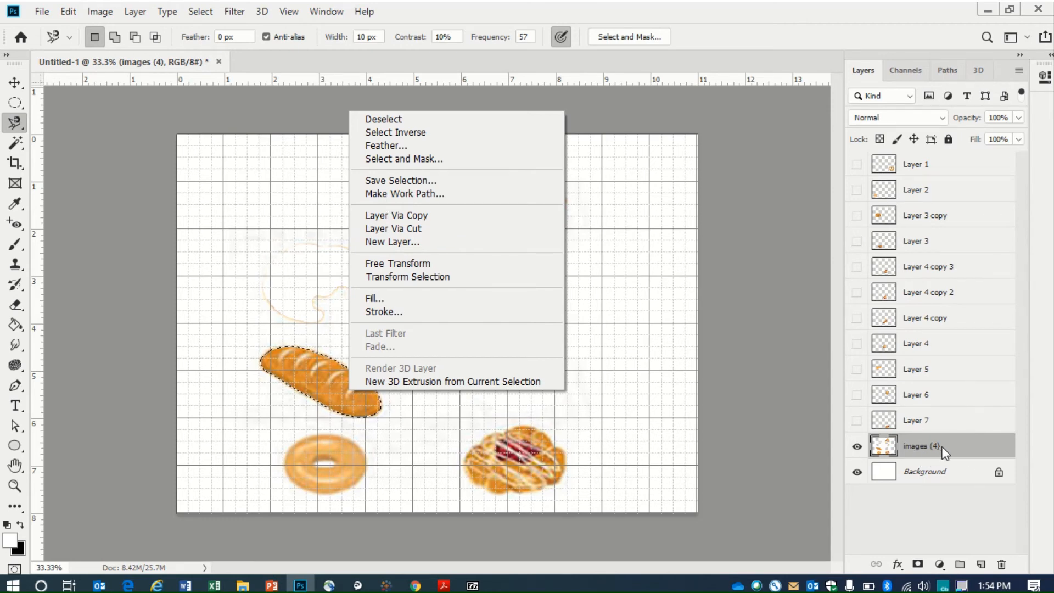
left_click(416, 229)
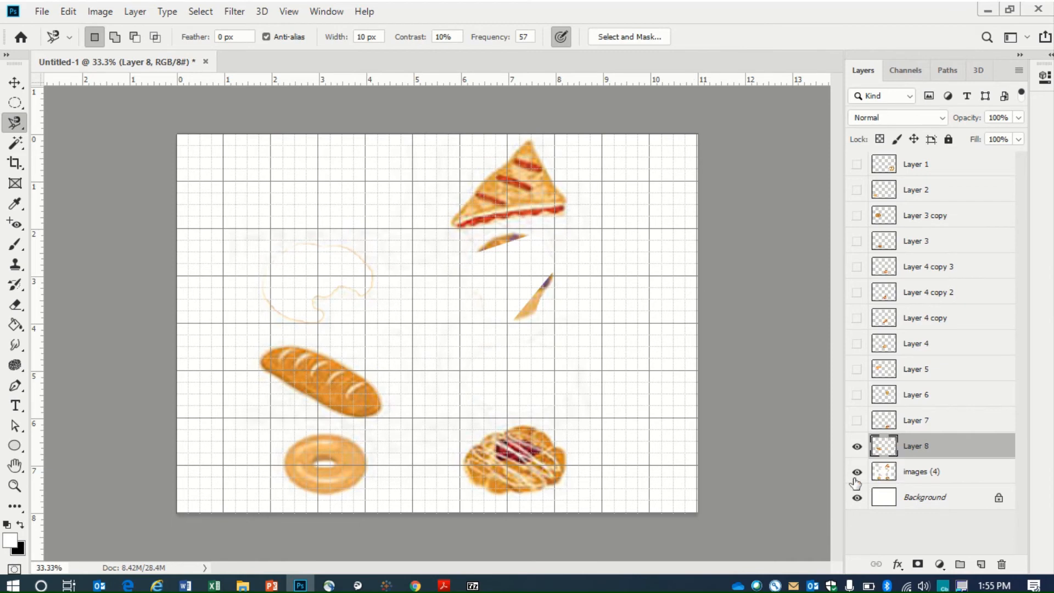
left_click(857, 447)
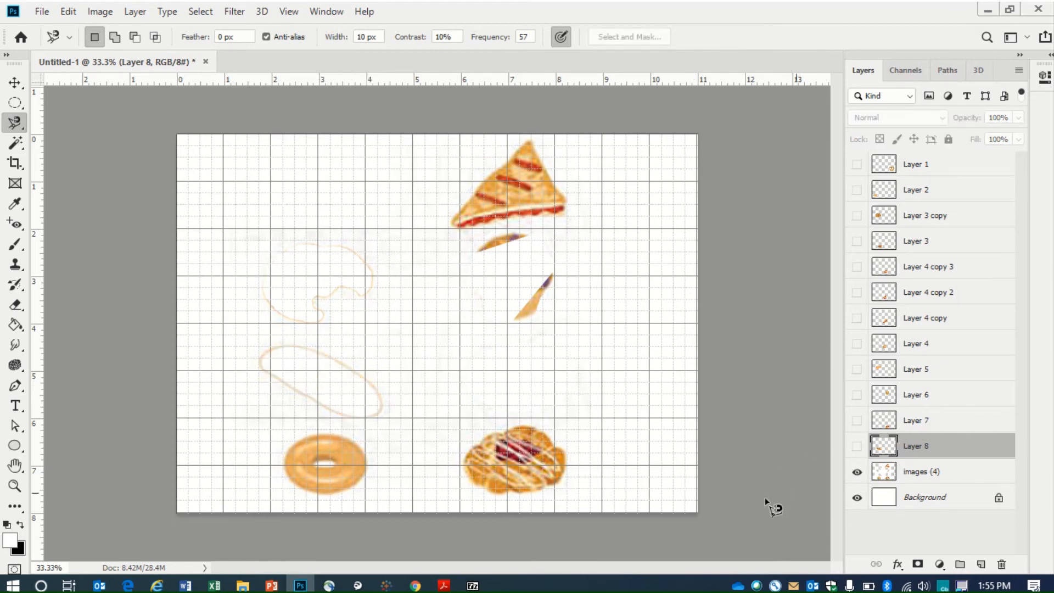
- Hide the images (4) layer and show all the separated pastry layers, from Layer 8 up to Layer 1
left_click(857, 472)
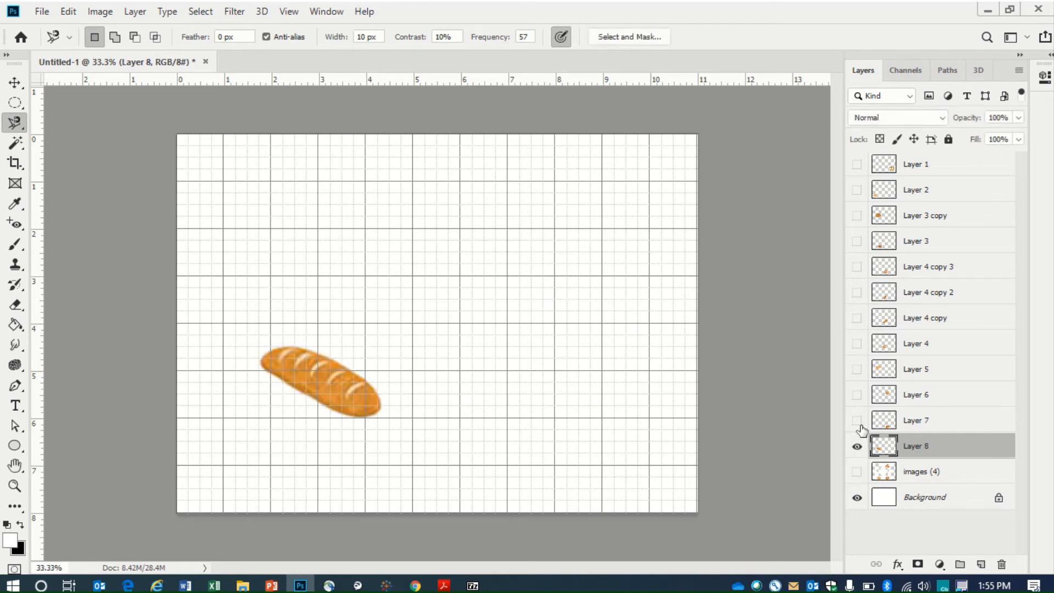
left_click(858, 396)
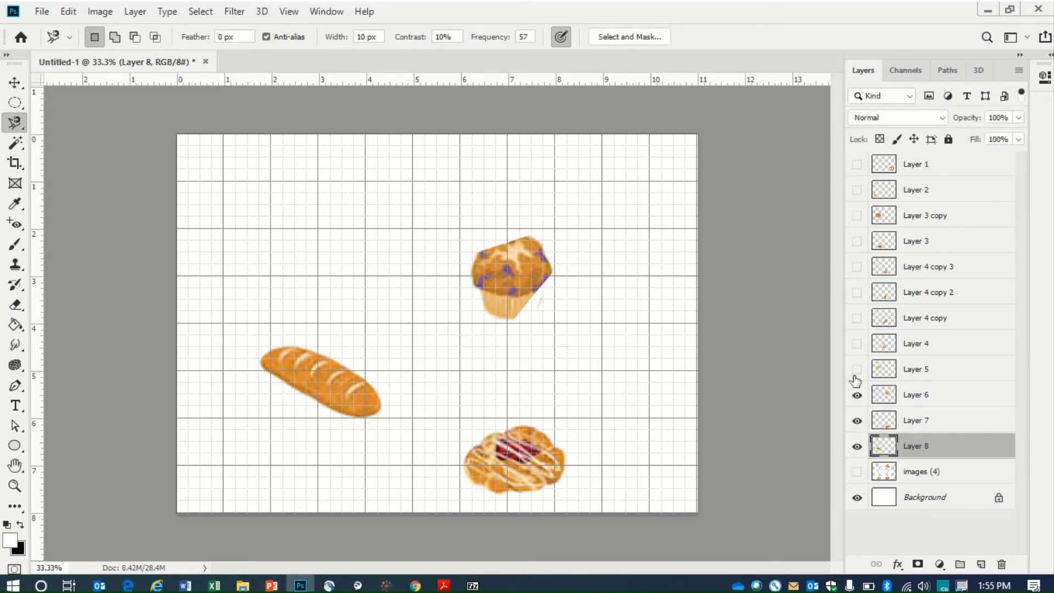
left_click(857, 370)
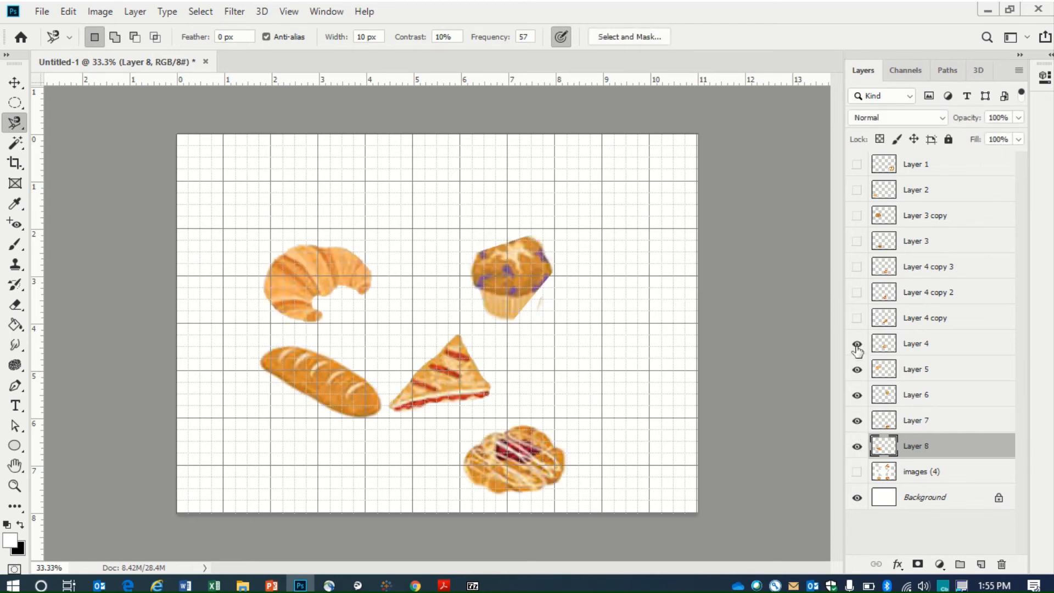
left_click(857, 293)
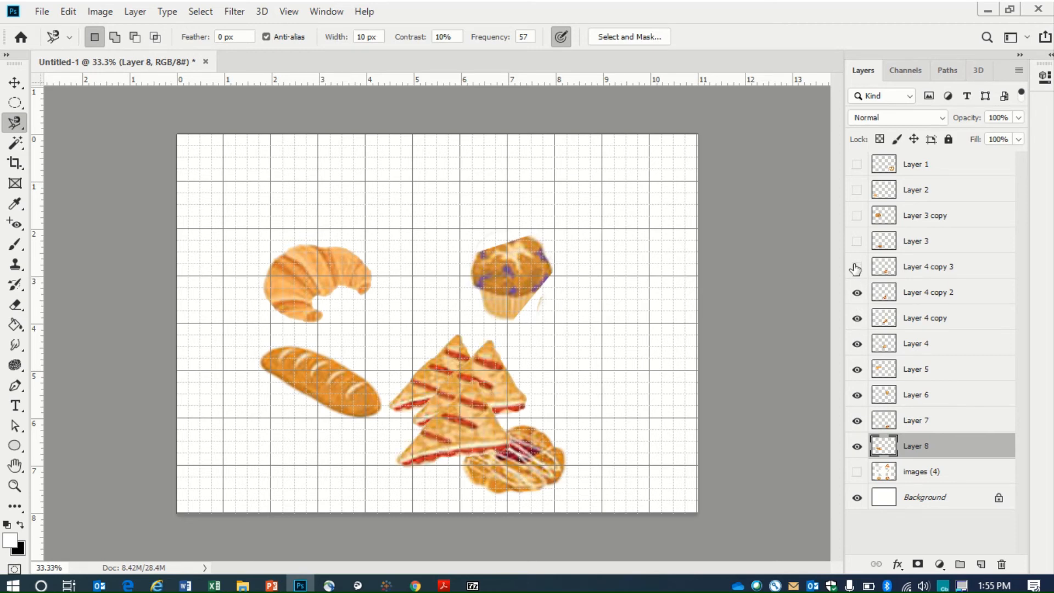
left_click(857, 268)
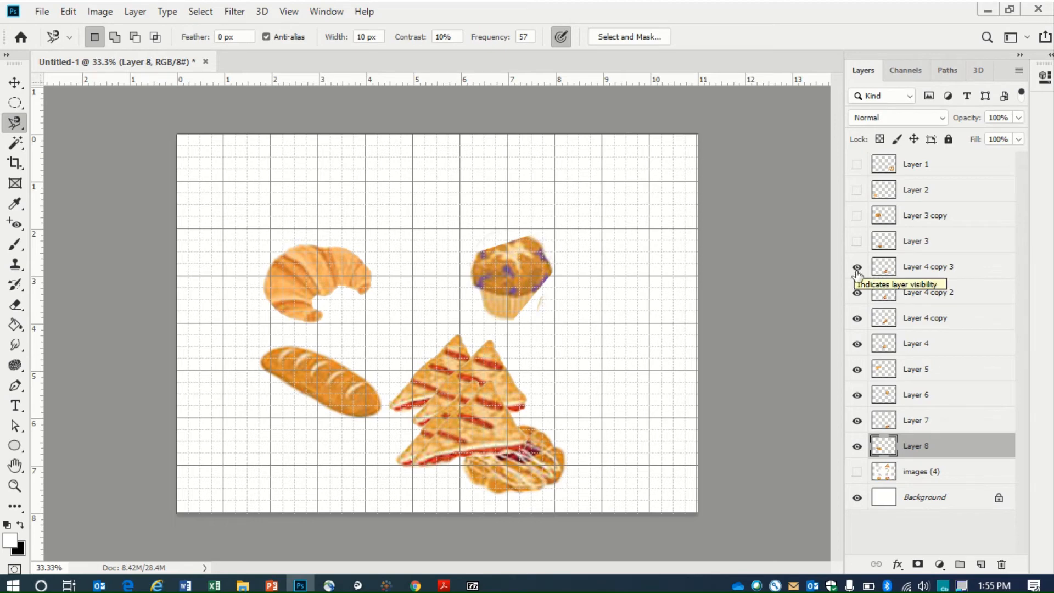
left_click(857, 242)
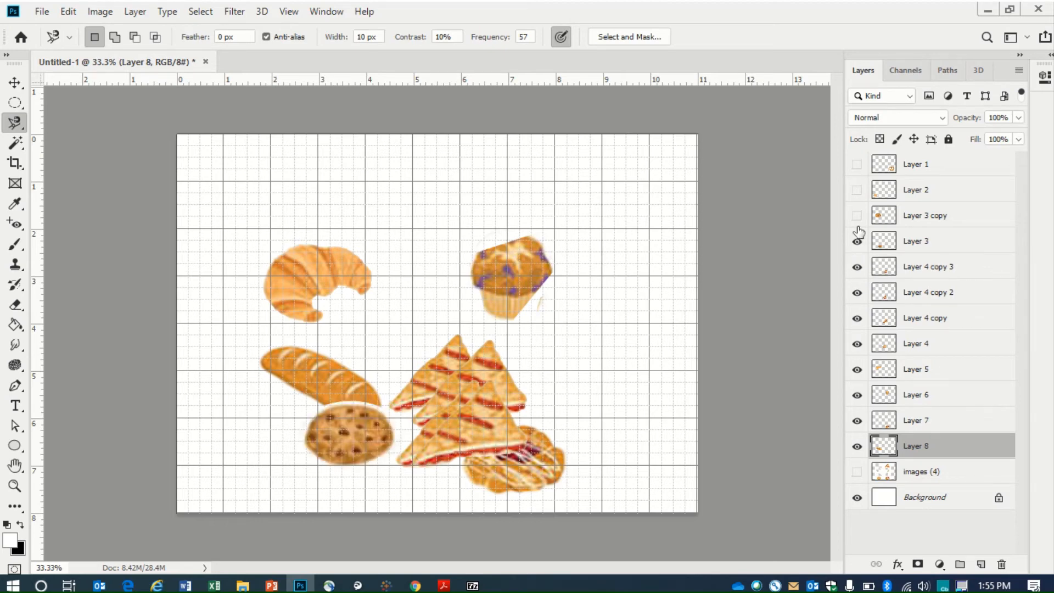
left_click(857, 216)
left_click(856, 191)
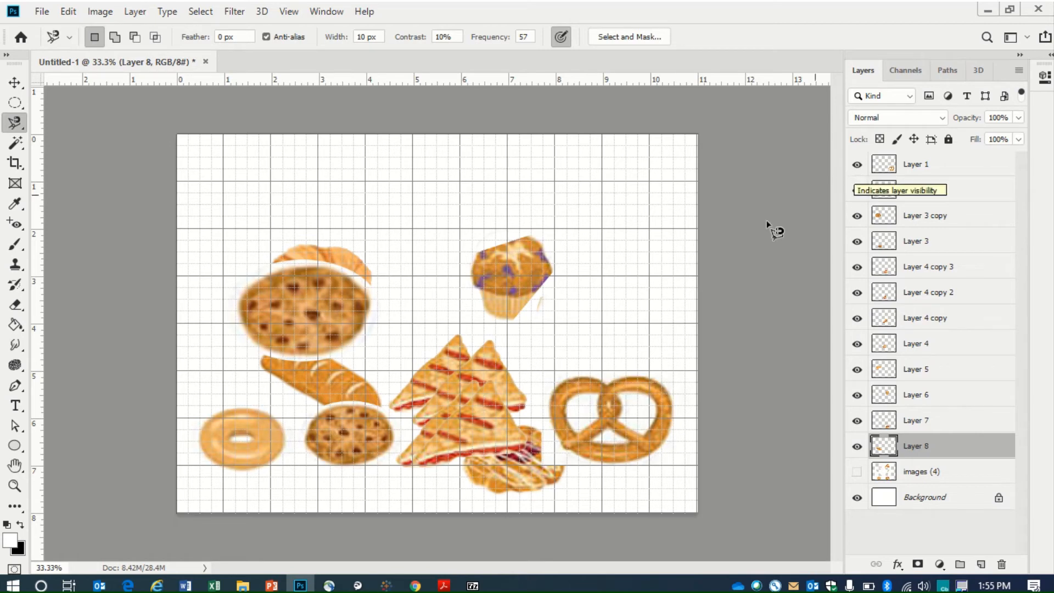
- Spread out the overlapping pastries, moving the large cookie, croissant, muffin, pretzel, small cookie and donut apart
left_click(11, 83)
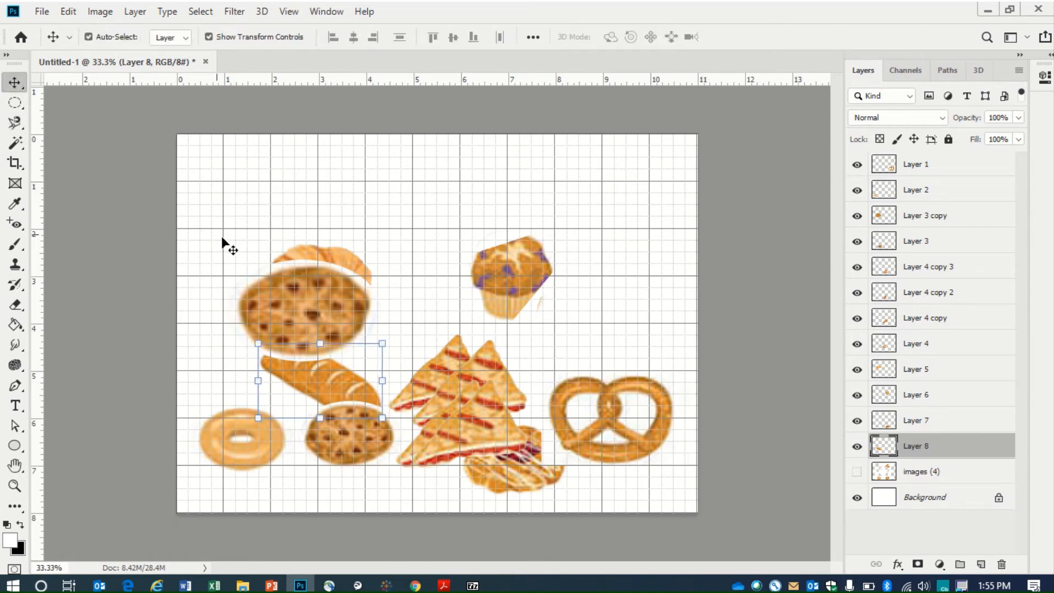
left_click_drag(298, 301, 271, 174)
left_click_drag(302, 269, 385, 291)
left_click_drag(519, 277, 425, 371)
left_click_drag(597, 401, 604, 368)
left_click_drag(337, 451, 332, 463)
left_click_drag(257, 434, 260, 454)
- Place the large cookie above the bread loaf and the croissant above the pretzel, nudging the pretzel upward
left_click_drag(293, 207, 296, 310)
left_click_drag(379, 305, 537, 319)
mouse_move(607, 412)
left_mouse_down()
mouse_move(631, 286)
mouse_move(557, 235)
mouse_move(536, 295)
mouse_move(586, 313)
mouse_move(605, 368)
mouse_move(564, 249)
mouse_move(601, 420)
mouse_move(606, 399)
left_mouse_up()
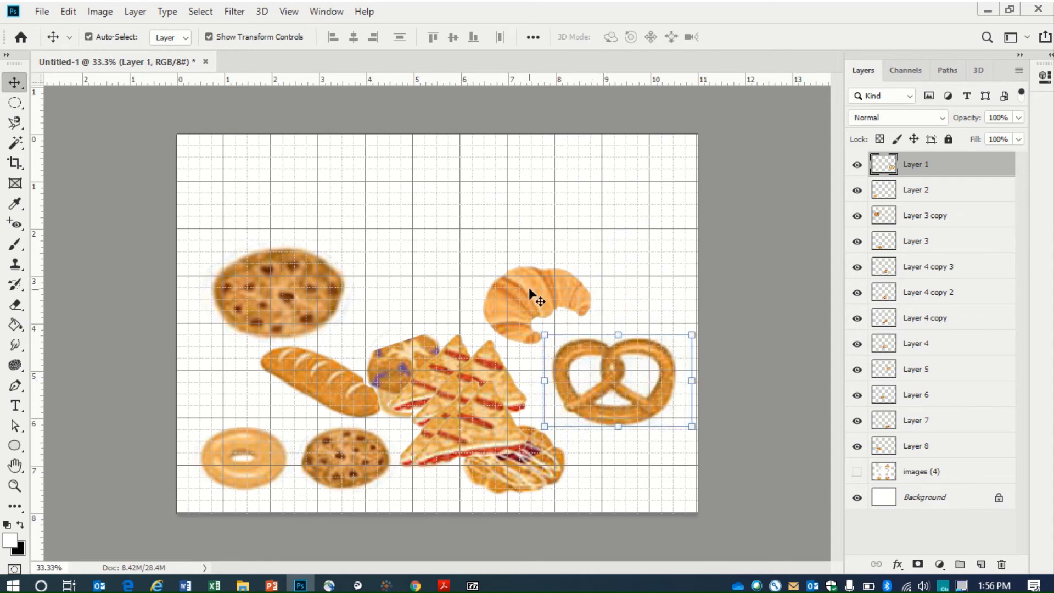
left_click_drag(537, 294, 504, 278)
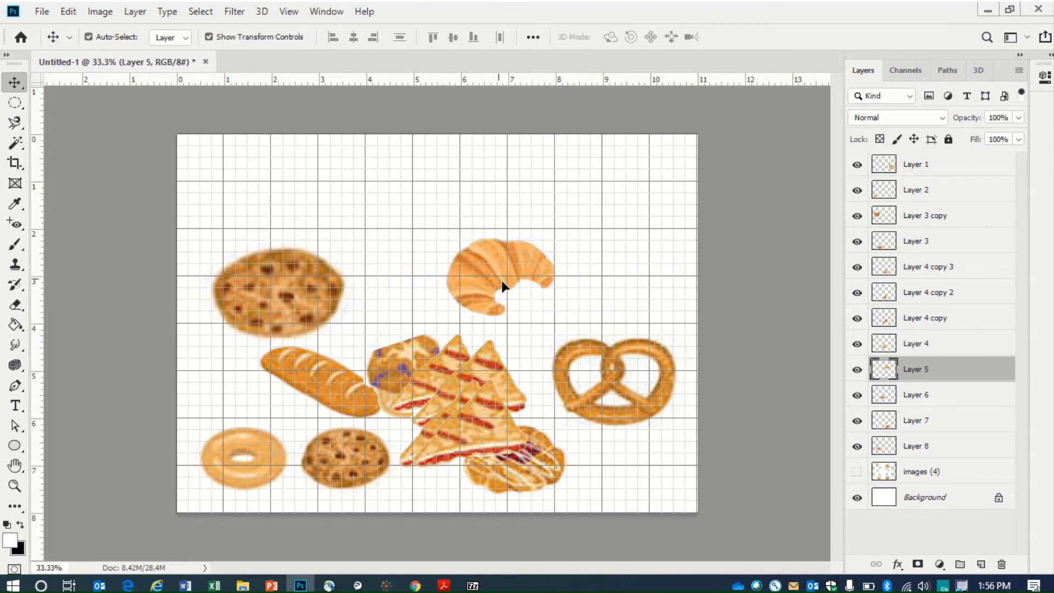
left_click_drag(502, 285, 436, 304)
left_click_drag(457, 302, 640, 281)
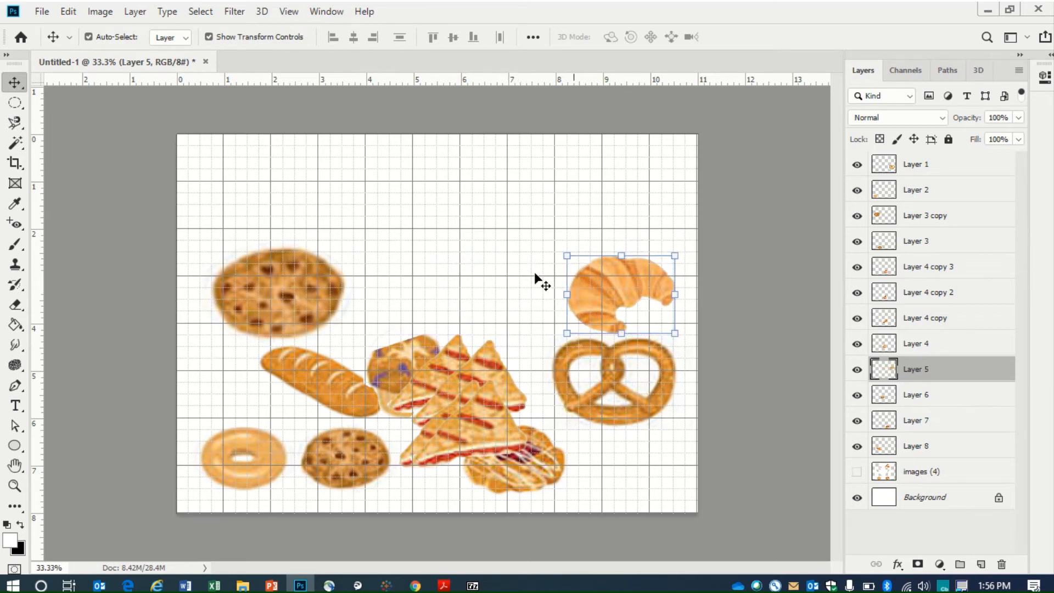
- Add the title text "Bakery Shop" in 30.26 pt Brush Script MT Italic above the pastries, replacing the placeholder text
left_click(20, 409)
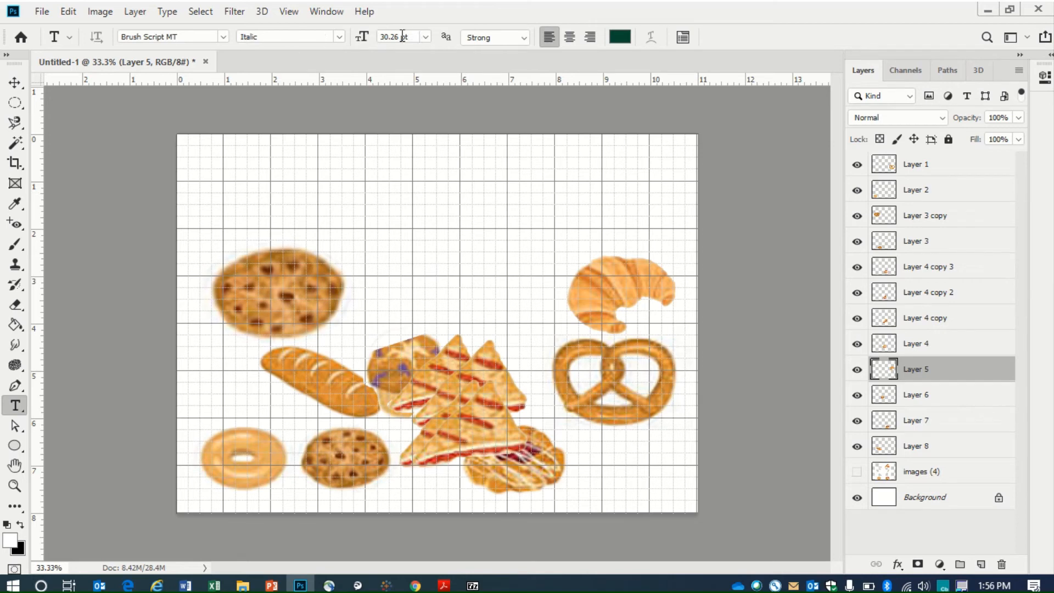
left_click(416, 191)
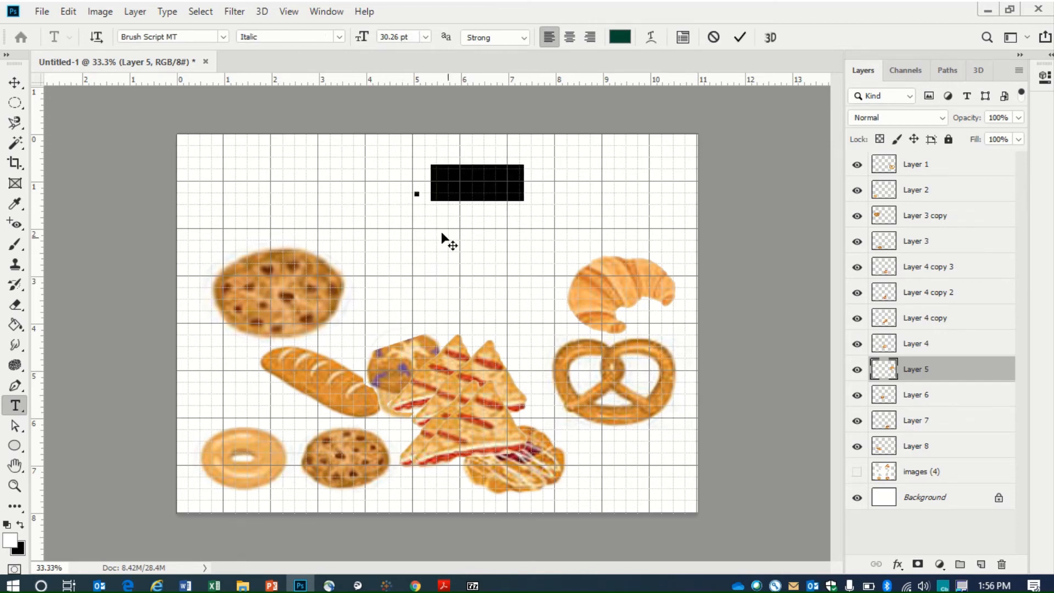
left_click_drag(443, 176, 525, 177)
key("BackSpace")
key("BackSpace")
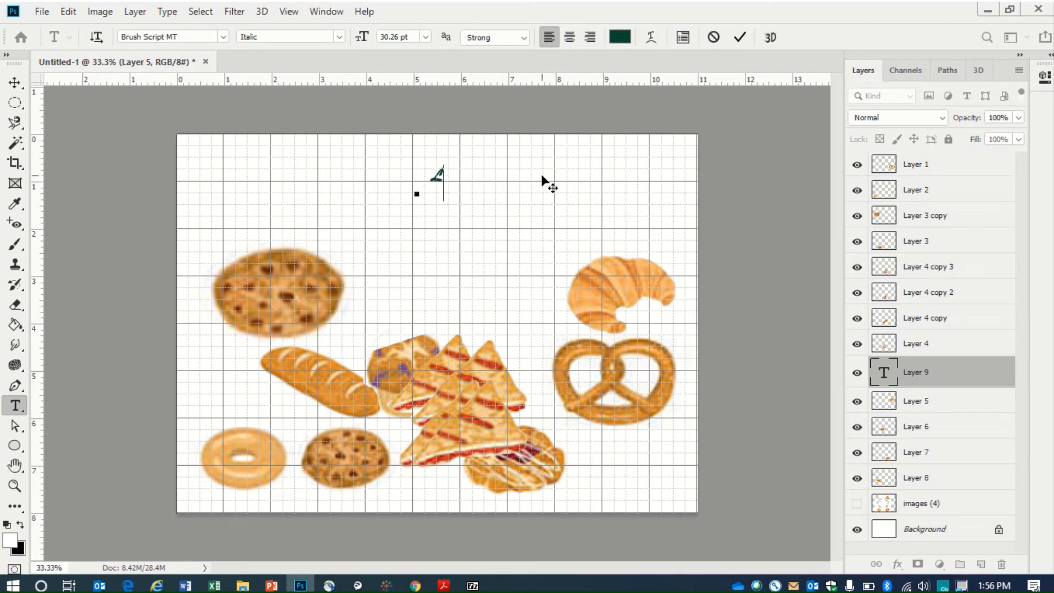
type("Bakery")
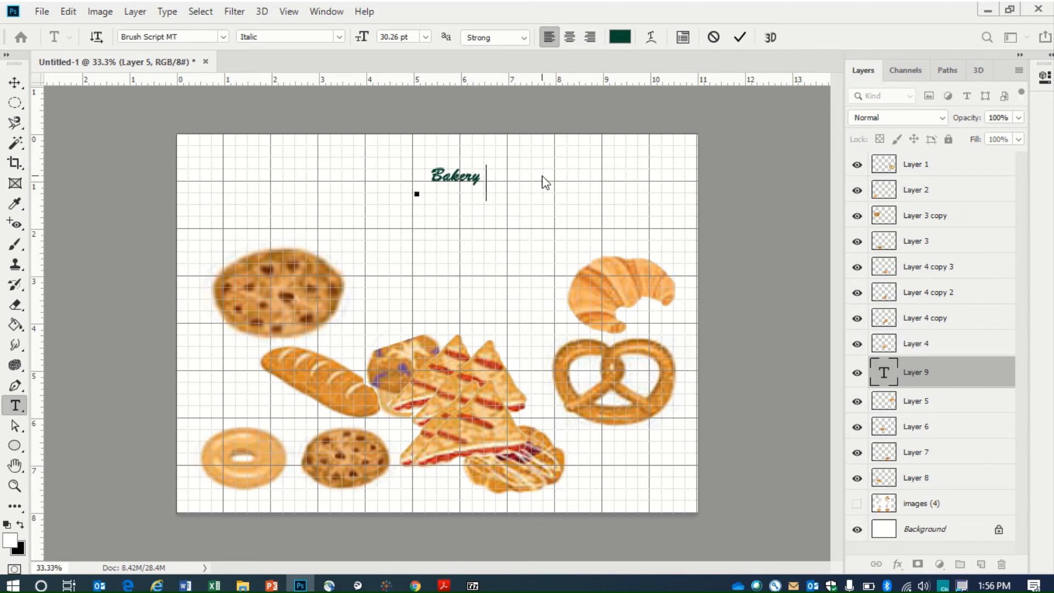
type(" Shop")
- Enlarge the Bakery Shop title to about 318% and position it above the large cookie
left_click(15, 83)
left_click_drag(429, 183, 298, 279)
left_click_drag(459, 205, 409, 218)
left_click_drag(486, 177, 525, 164)
left_click_drag(465, 205, 470, 217)
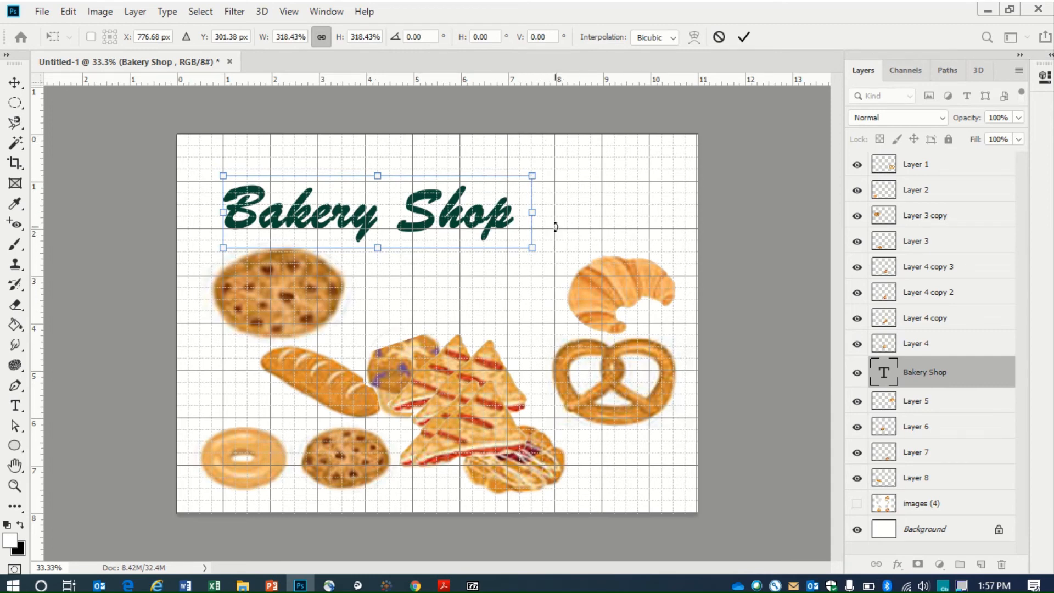
- Recolour the whole Bakery Shop title brown (763a11), sampled from the large cookie, and commit the text edit
left_click(17, 411)
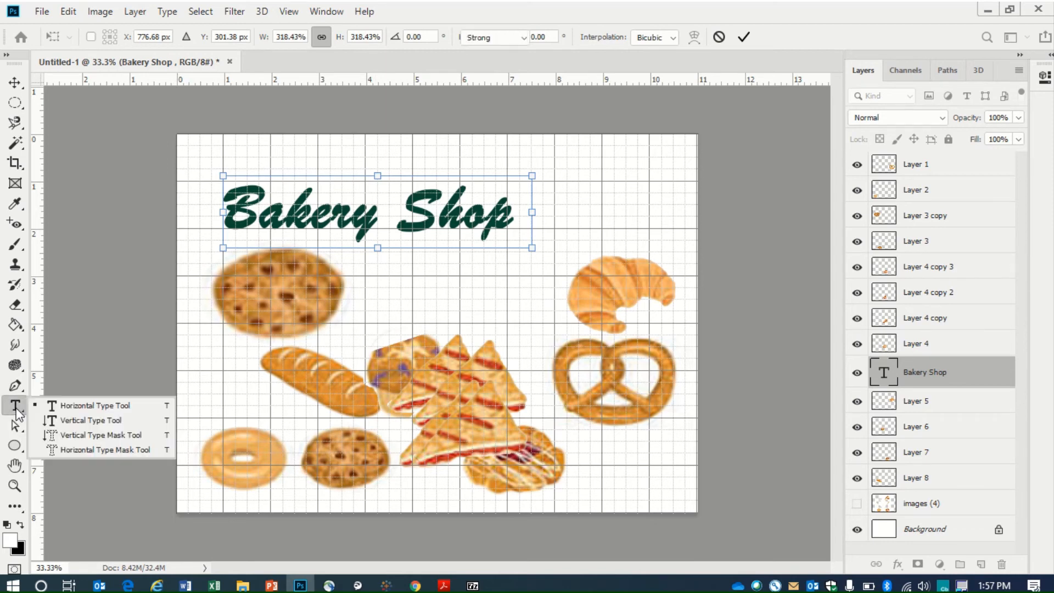
left_click(277, 204)
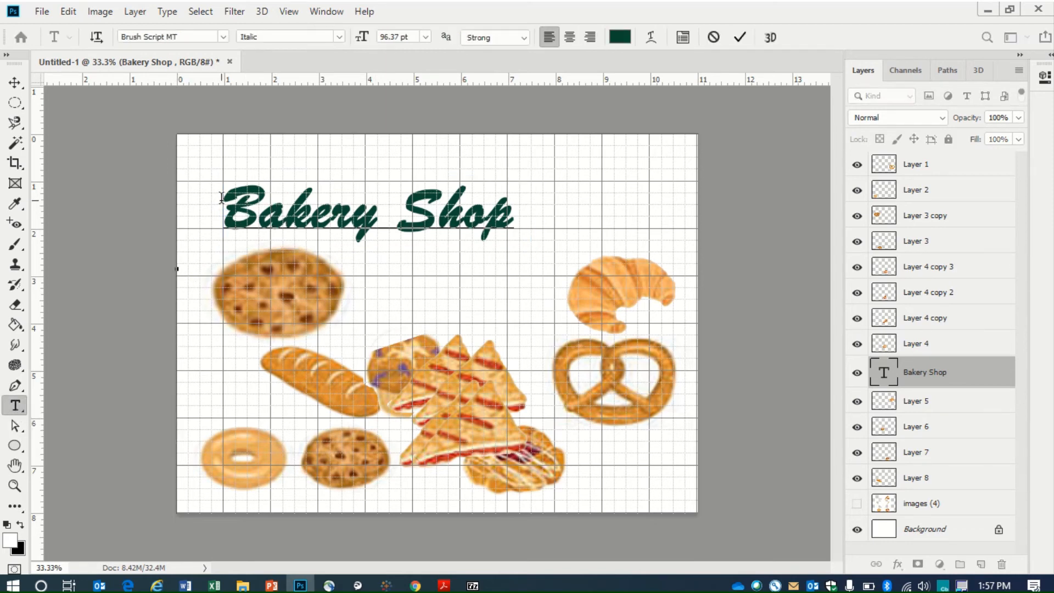
left_click_drag(235, 197, 515, 211)
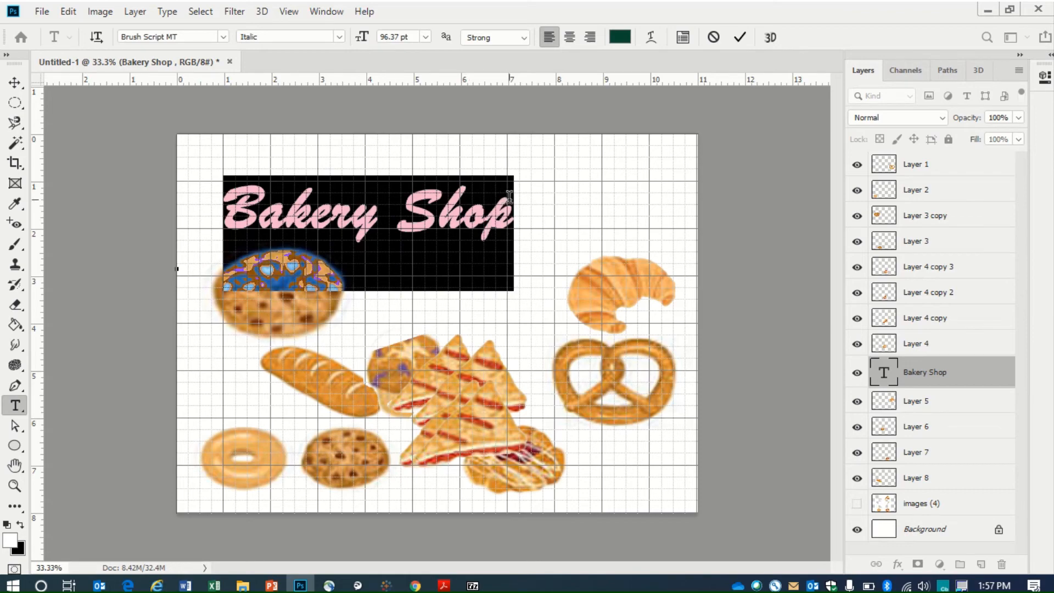
left_click(626, 39)
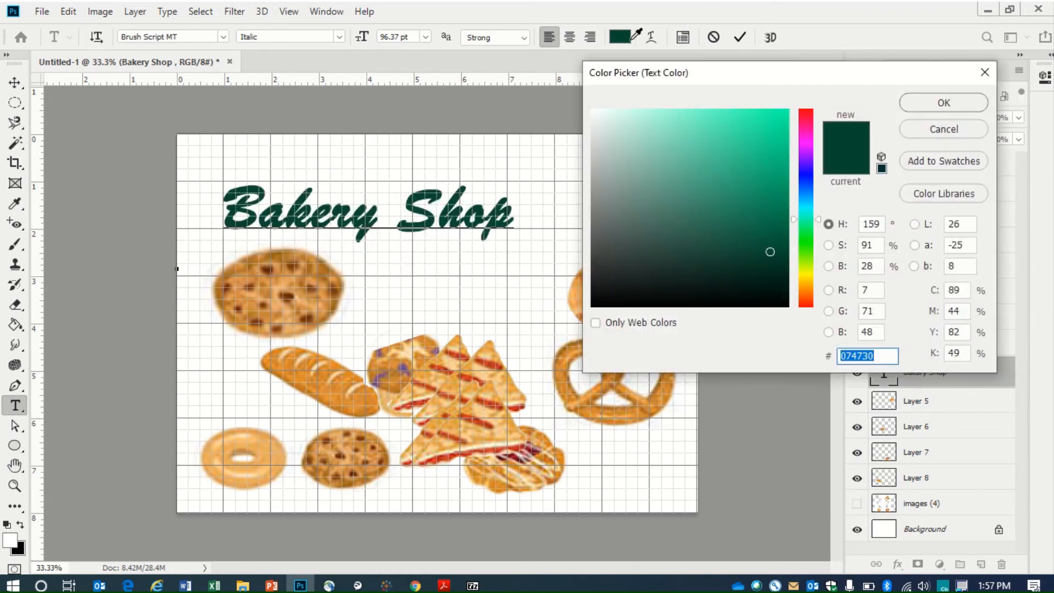
left_click(332, 392)
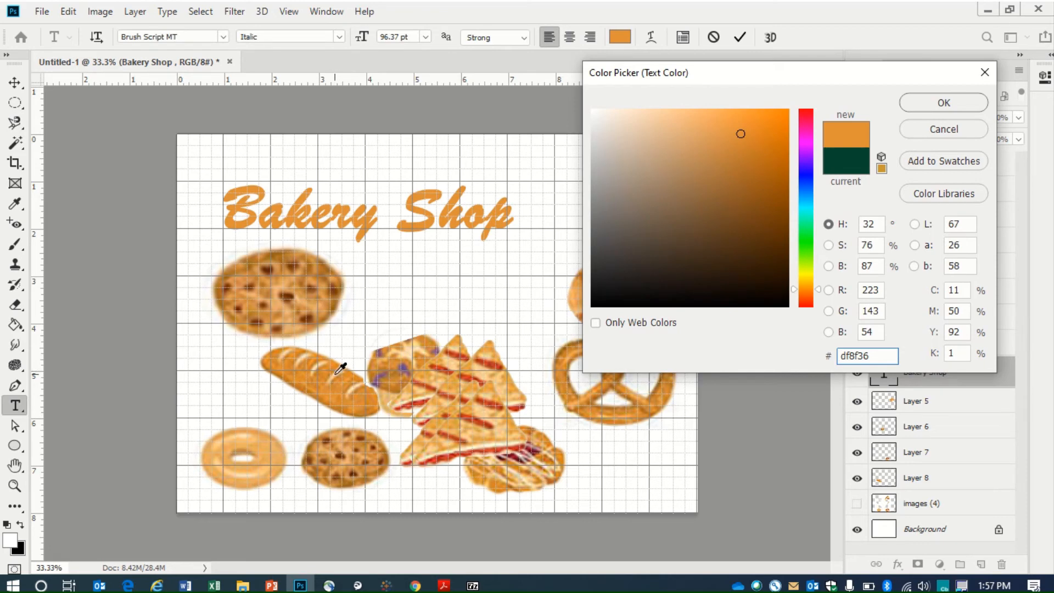
left_click(337, 373)
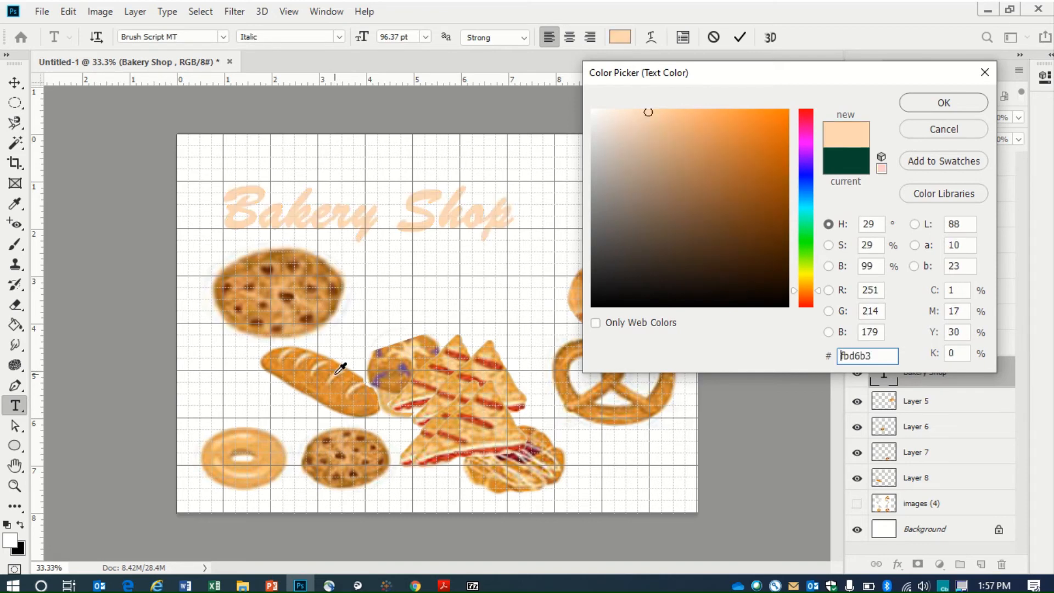
left_click(294, 292)
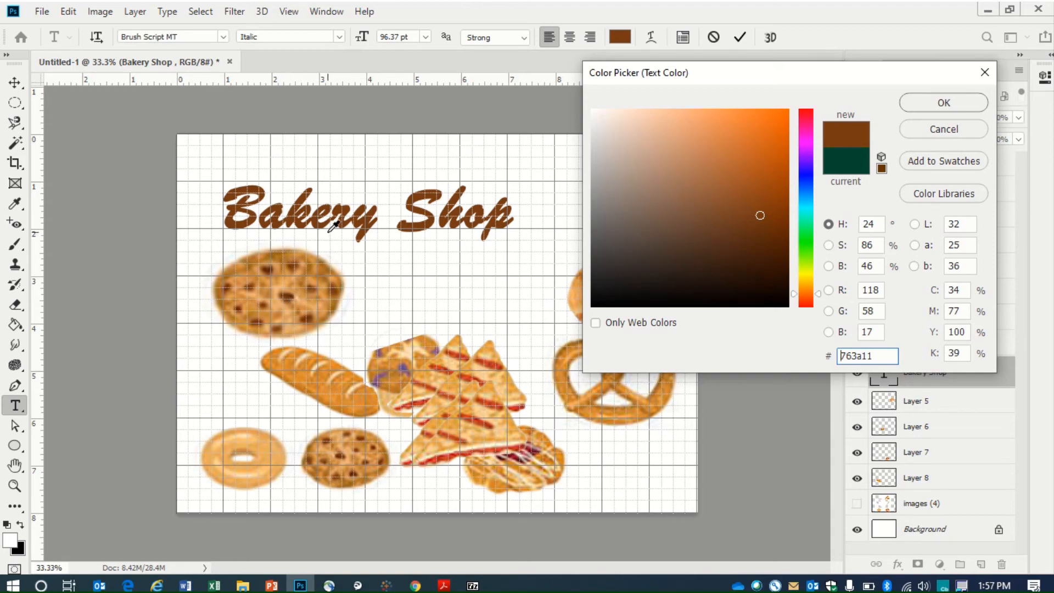
left_click(951, 100)
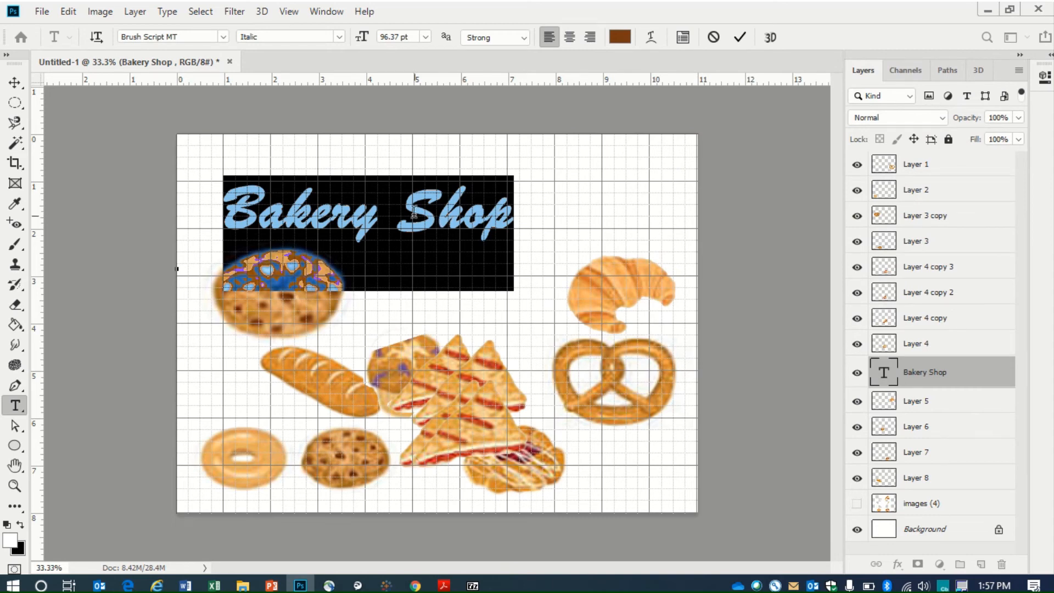
left_click(780, 232)
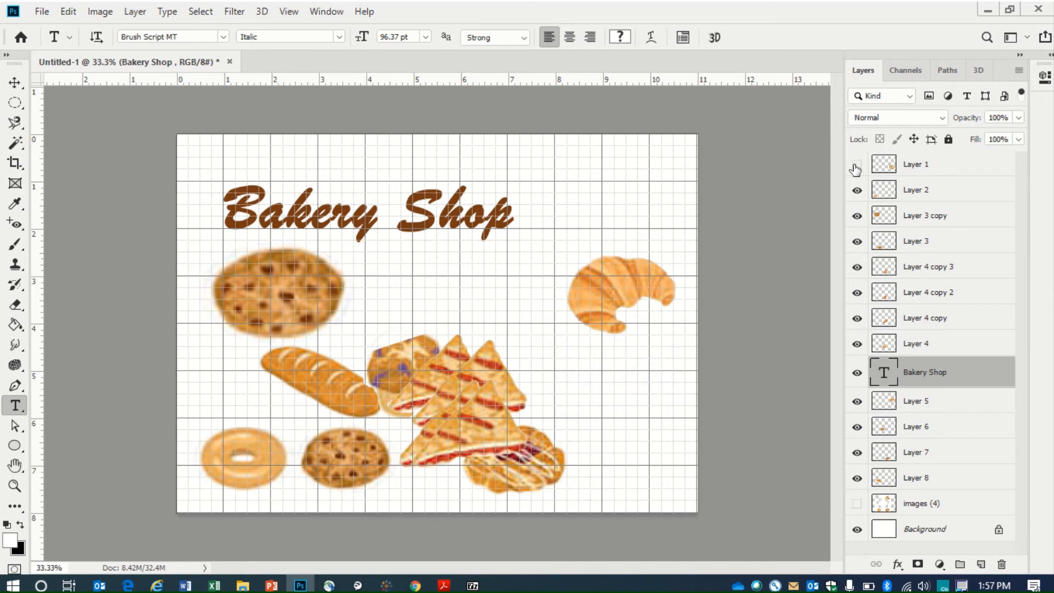
- Delete the hidden pretzel layer, Layer 1, and undo both the deletion and the hiding
left_click(943, 165)
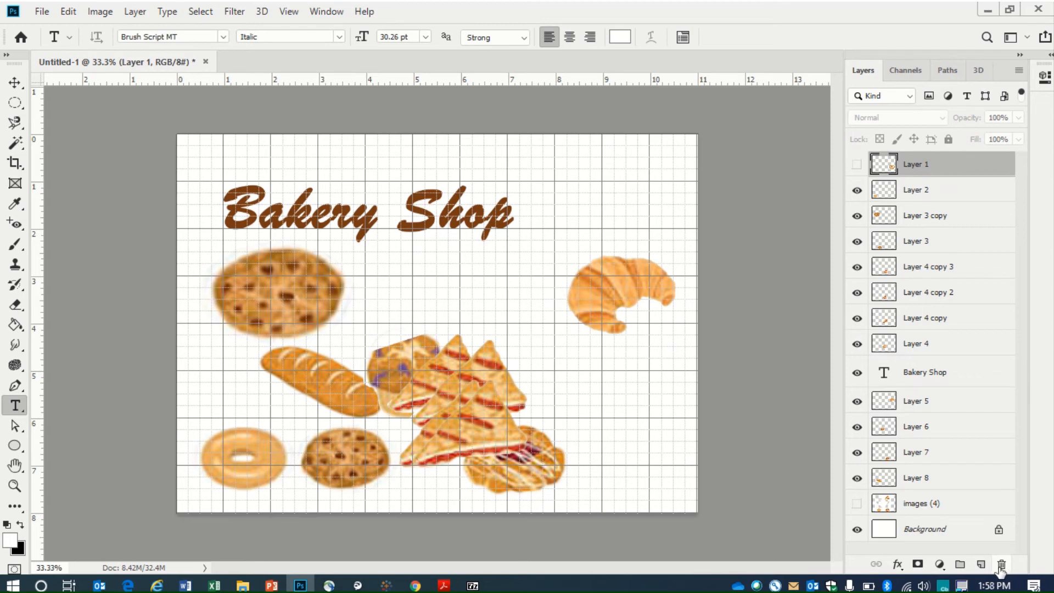
left_click_drag(956, 170, 1005, 564)
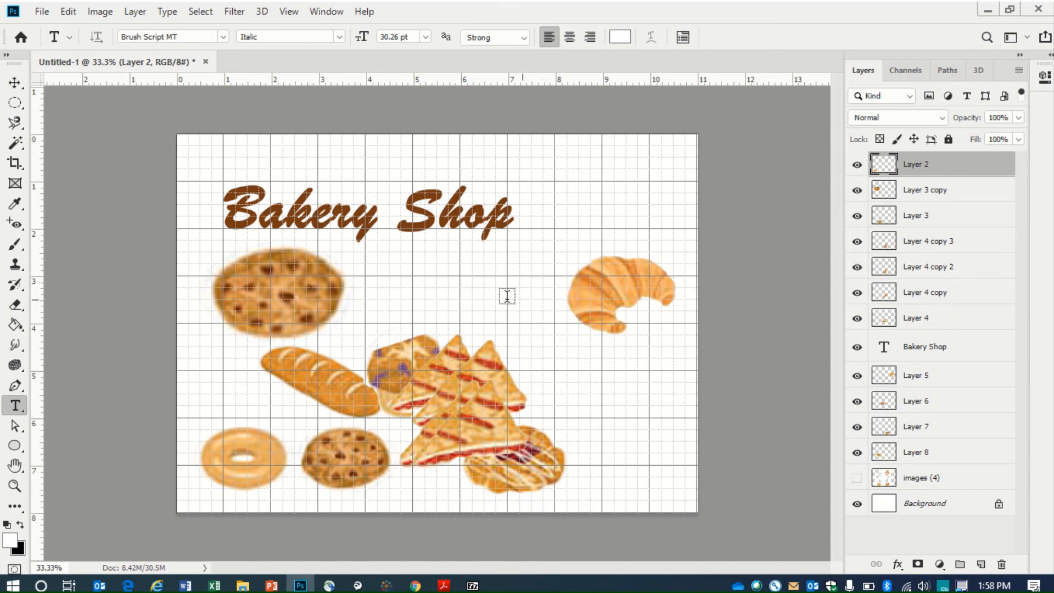
left_click(14, 83)
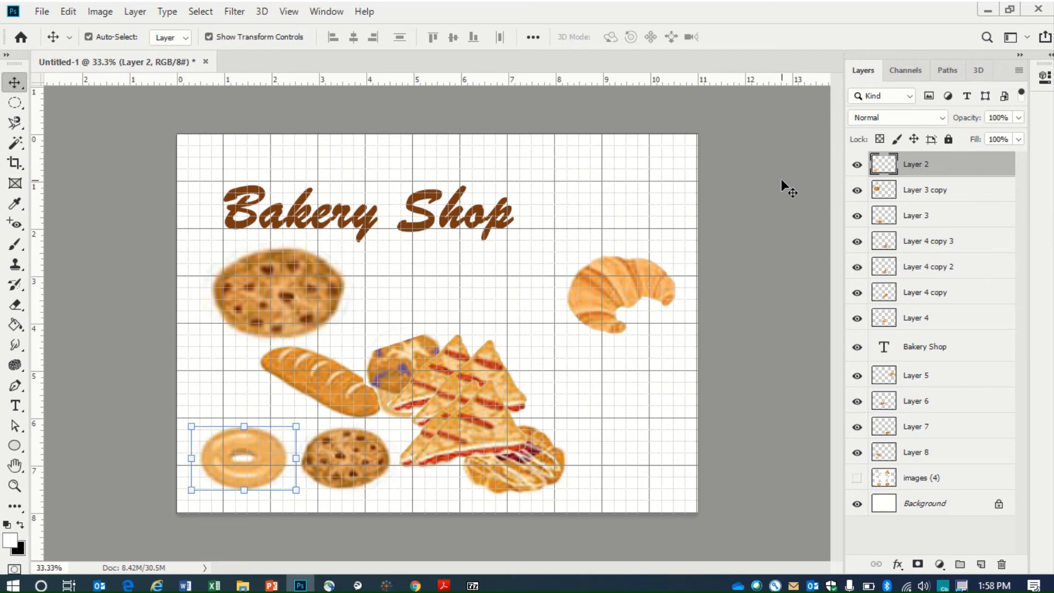
key("ctrl+z")
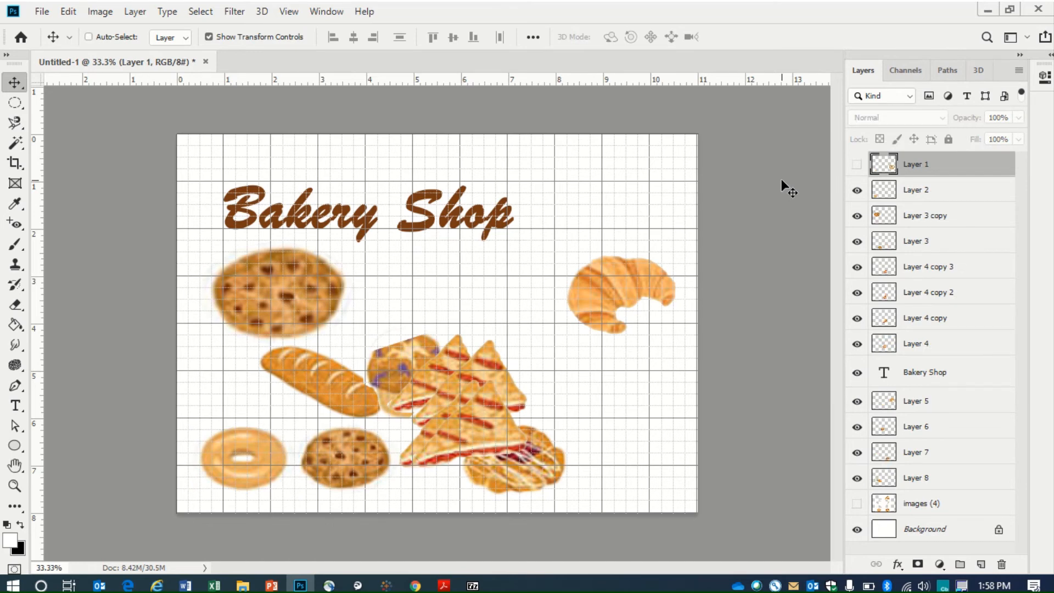
key("ctrl+z")
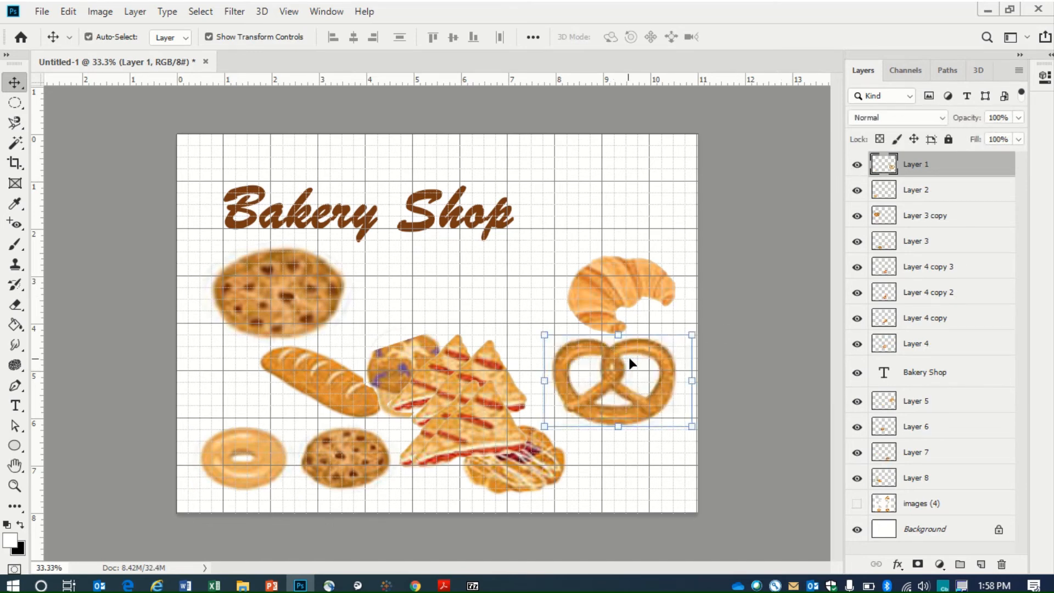
key("ctrl")
key("ctrl")
- Open the document's history beside the layers and review the recorded states from the earliest to the latest
left_click(325, 14)
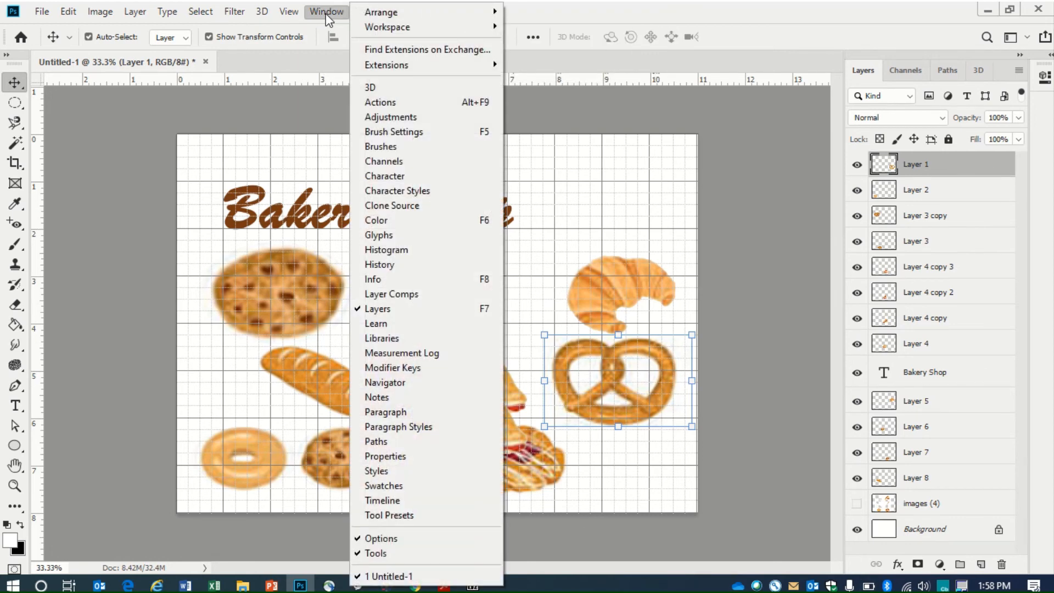
left_click(415, 266)
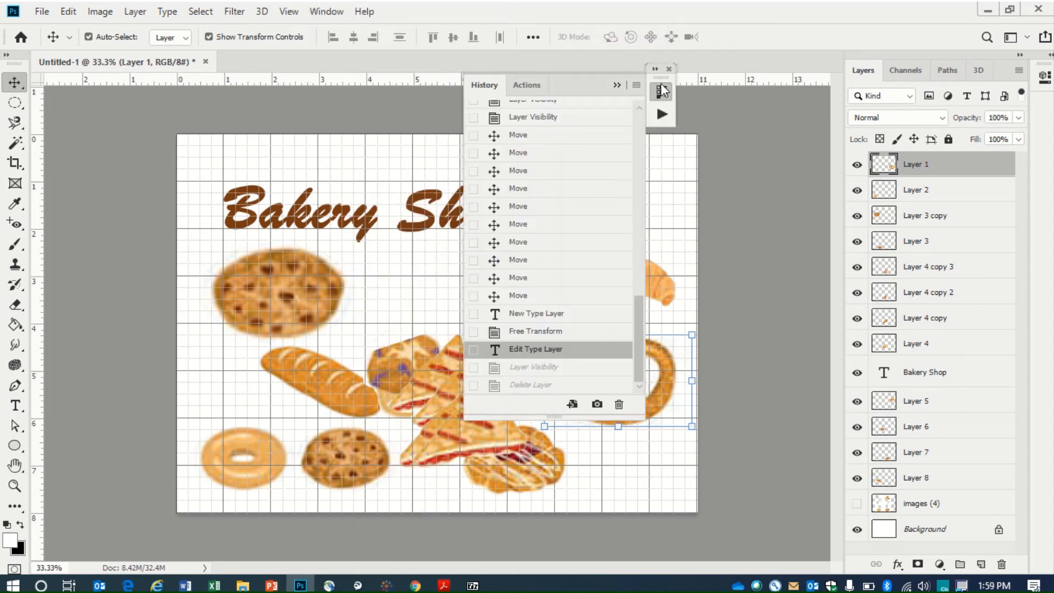
left_click_drag(626, 84, 769, 70)
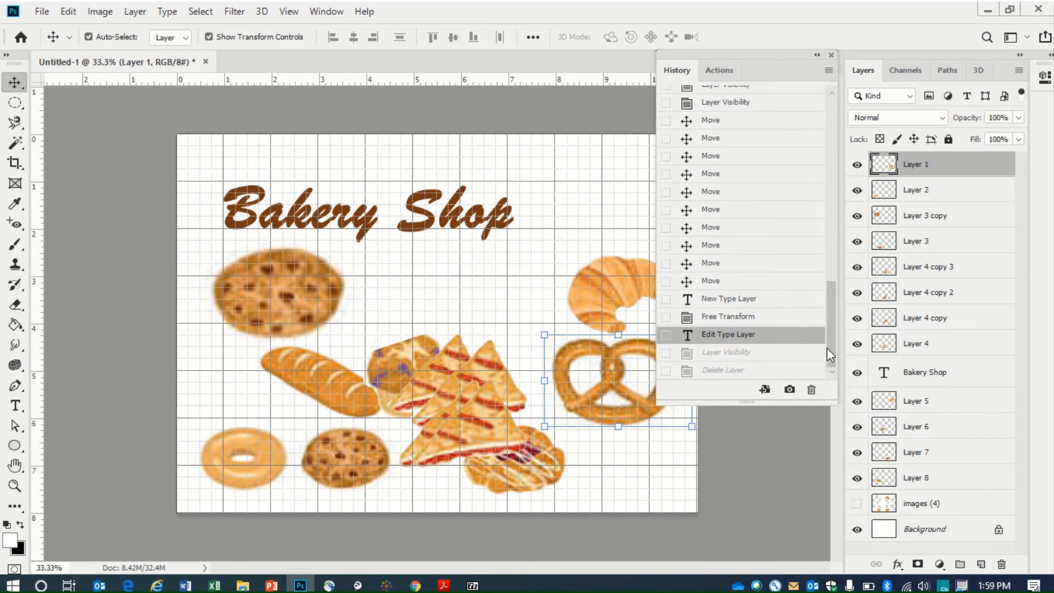
mouse_move(830, 351)
left_mouse_down()
mouse_move(824, 195)
mouse_move(834, 156)
left_mouse_up()
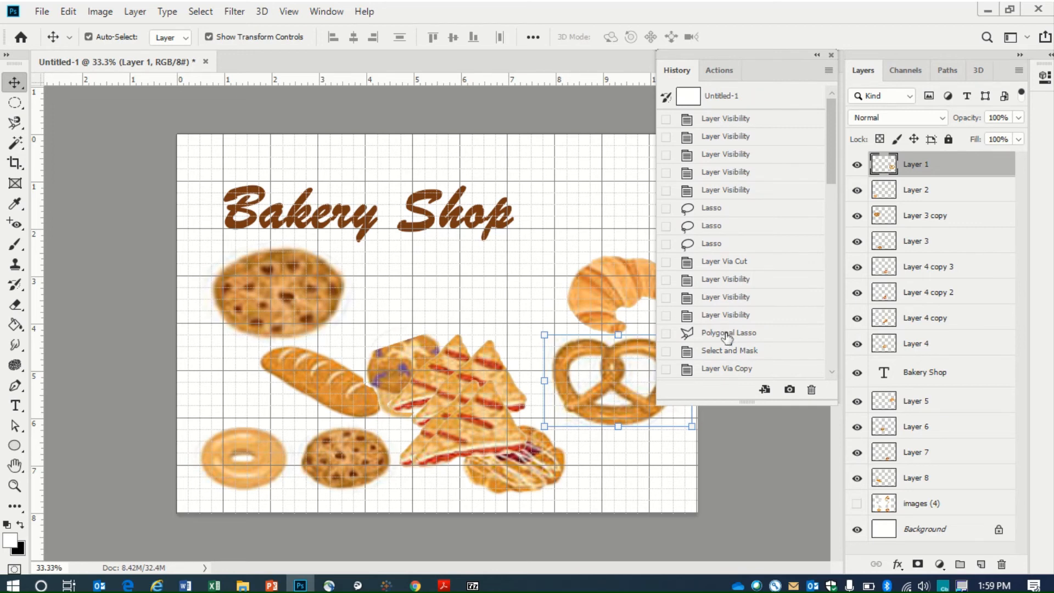
left_click_drag(828, 172, 835, 349)
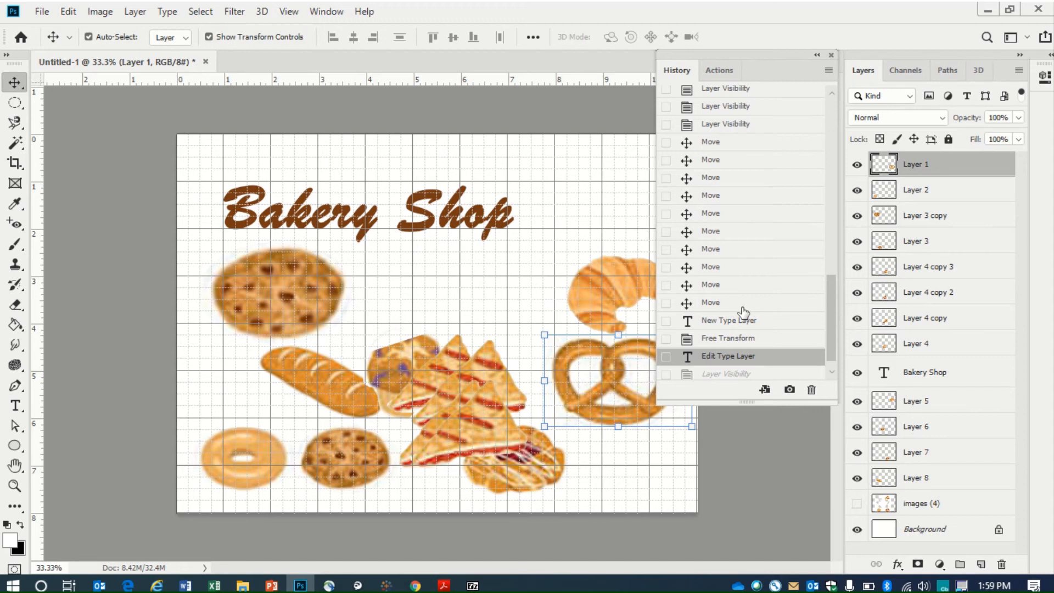
- Roll the document back to the Layer Visibility state before the moves, restore the Edit Type Layer state, and close the history
left_click(729, 125)
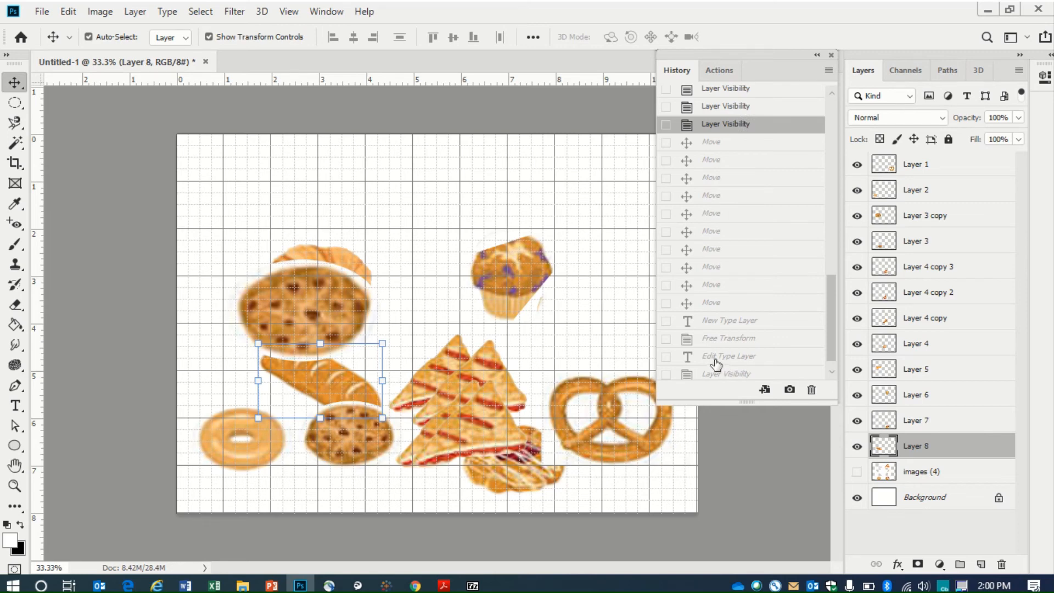
scroll(831, 353, "down", 1)
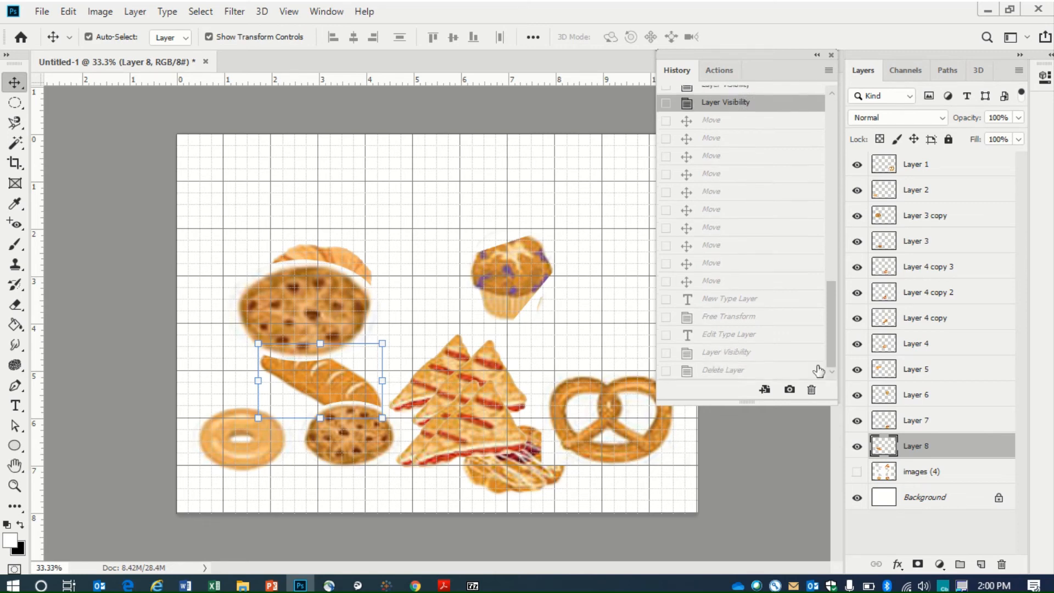
left_click(744, 336)
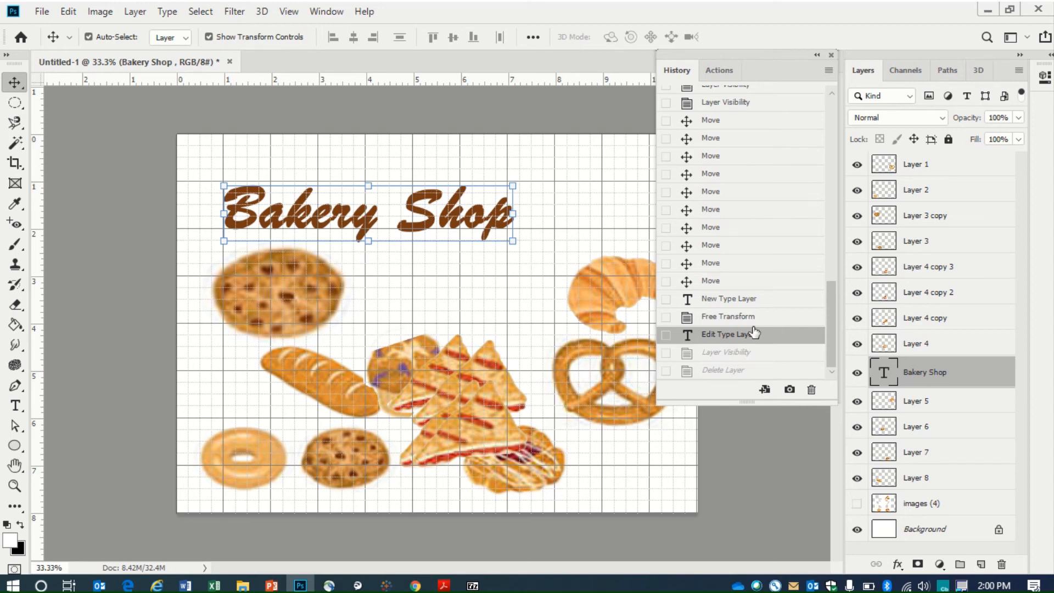
left_click(780, 457)
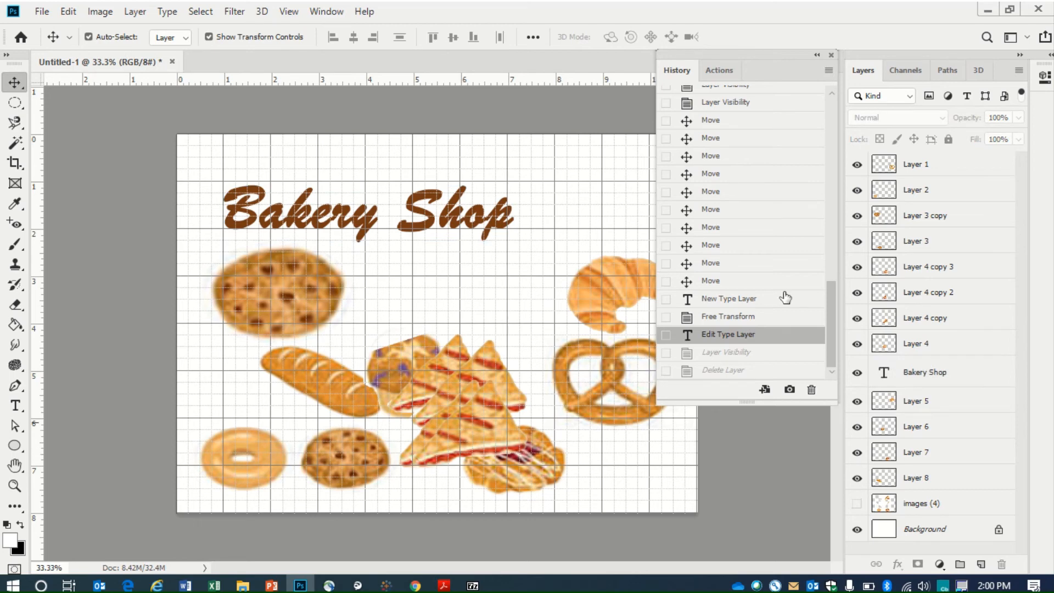
left_click(832, 53)
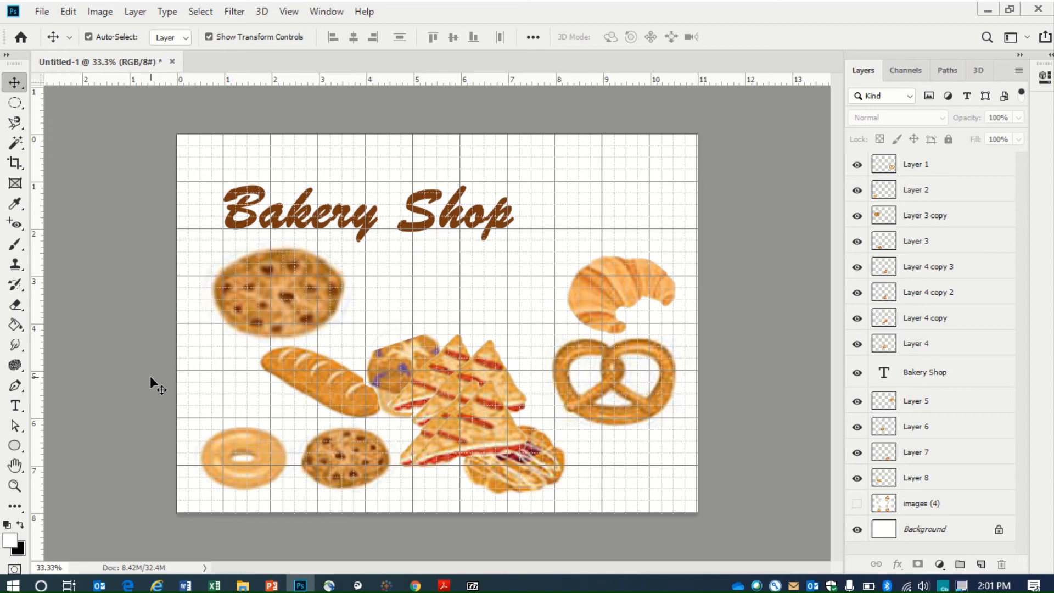
- Start saving the composition under a new file in the Graphics folder, with Photoshop PDF as the format
left_click(43, 12)
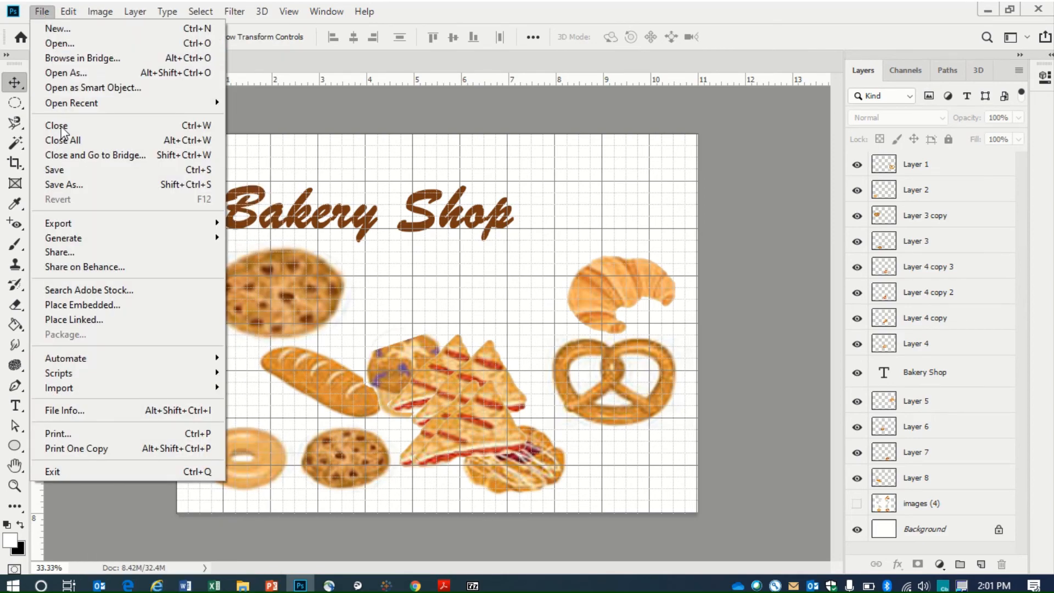
left_click(72, 185)
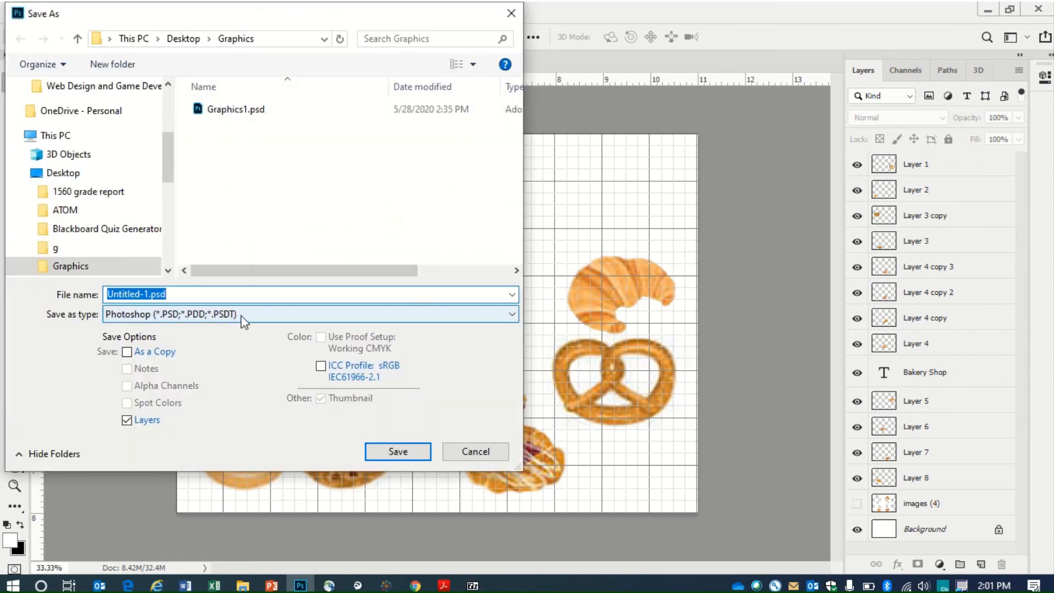
left_click(242, 315)
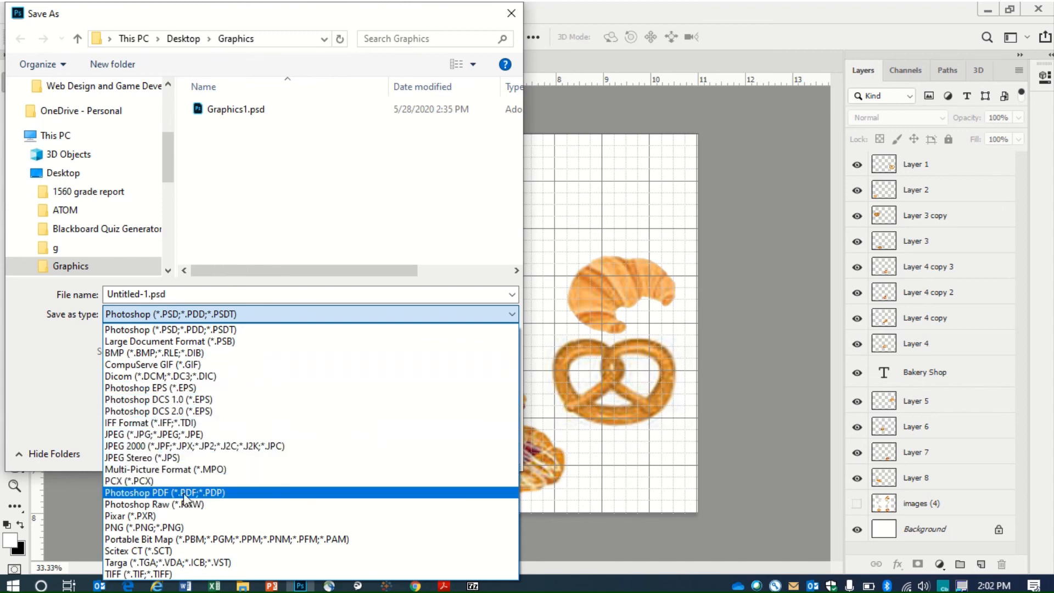
left_click(171, 492)
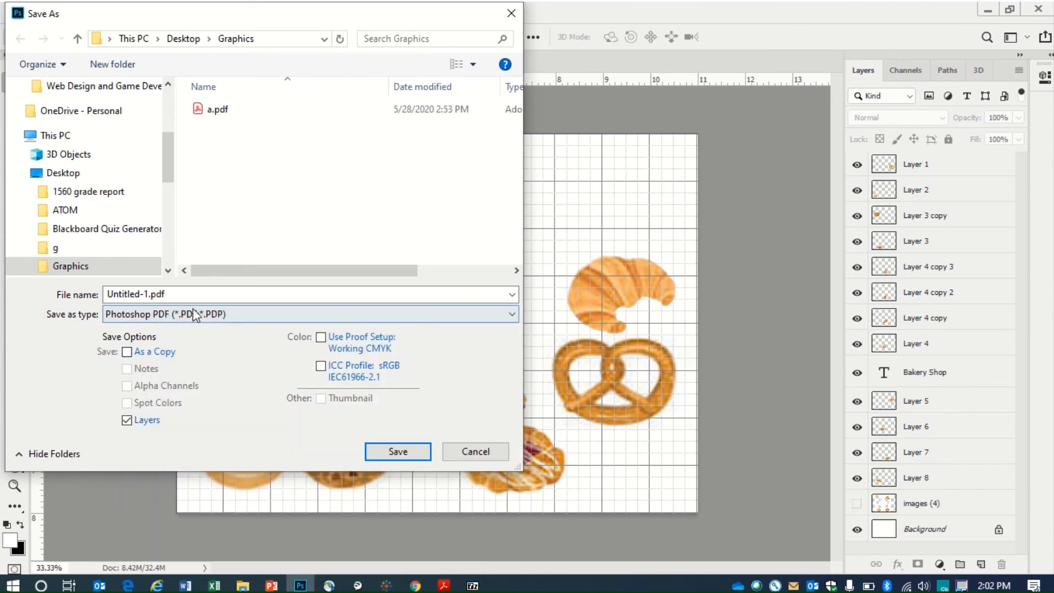
- Name the PDF file Selection tools
left_click(200, 290)
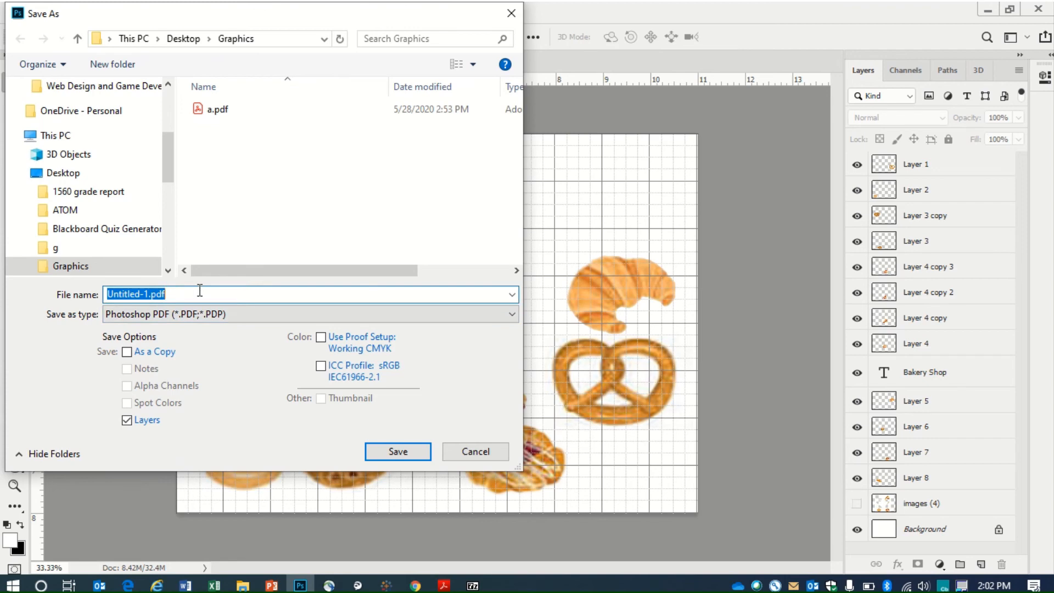
type("Selctu")
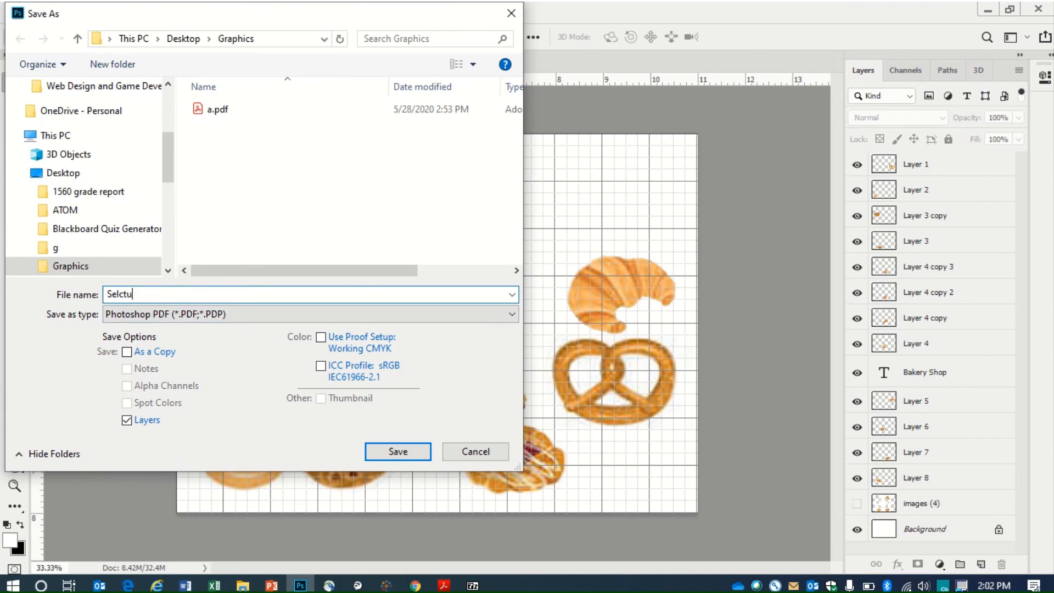
key("BackSpace")
key("BackSpace")
type("tion")
key("BackSpace")
key("BackSpace")
key("BackSpace")
key("BackSpace")
key("BackSpace")
type("ection tools")
- Save the PDF with the High Quality Print preset and Photoshop editing capabilities preserved, accepting the compatibility notice
left_click(412, 453)
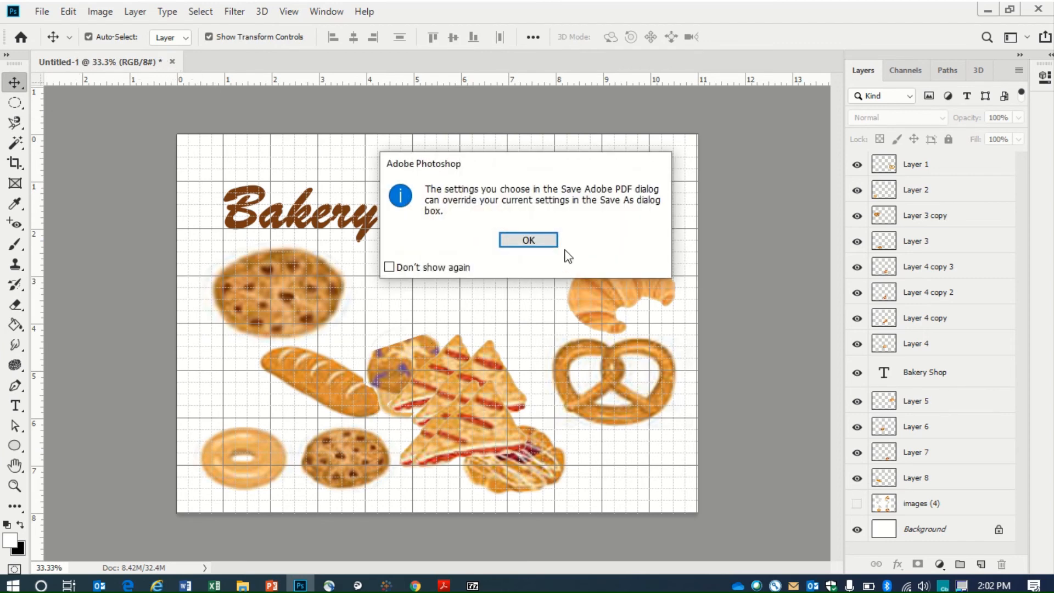
left_click(528, 240)
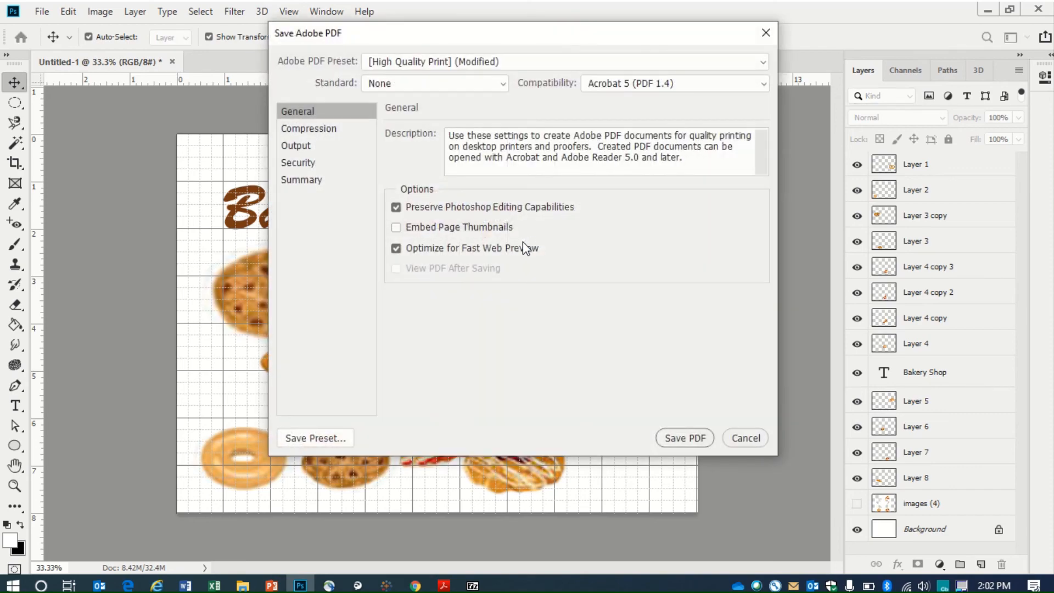
left_click(687, 437)
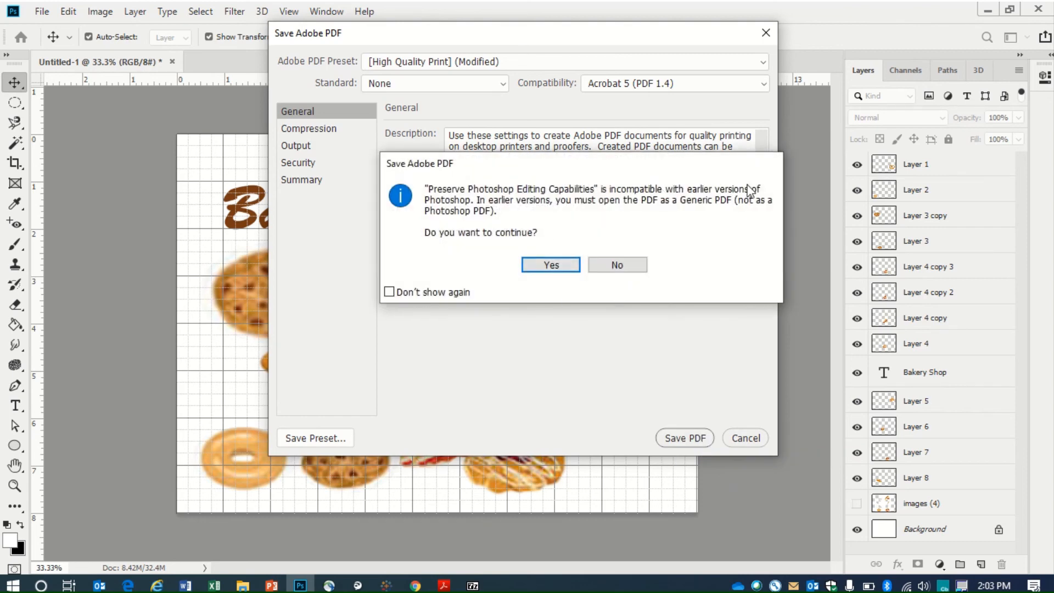
left_click(563, 266)
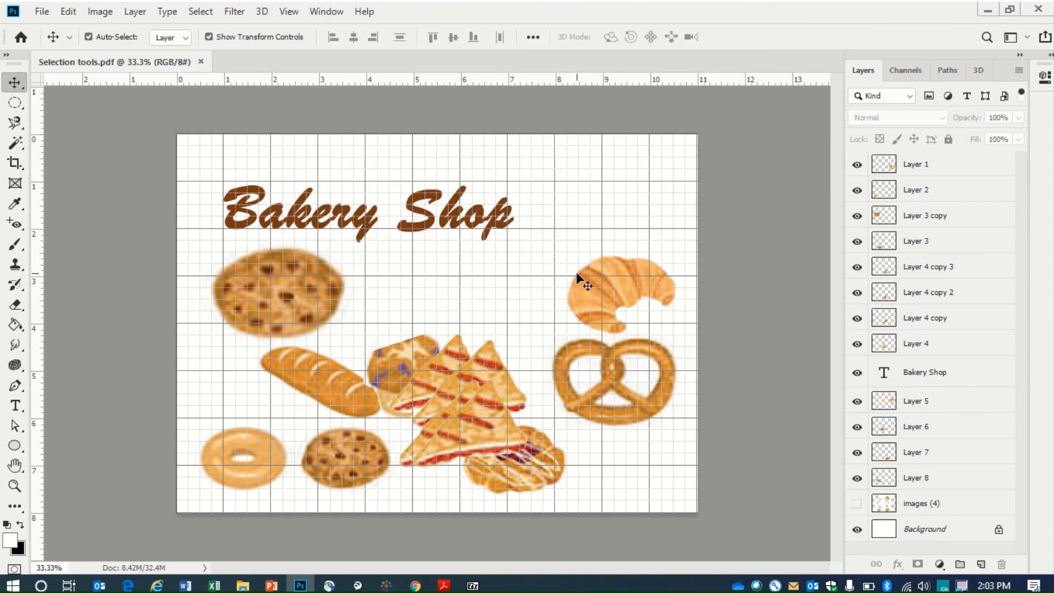
- Close the saved document and reopen Selection tools.pdf from the Graphics folder
left_click(201, 62)
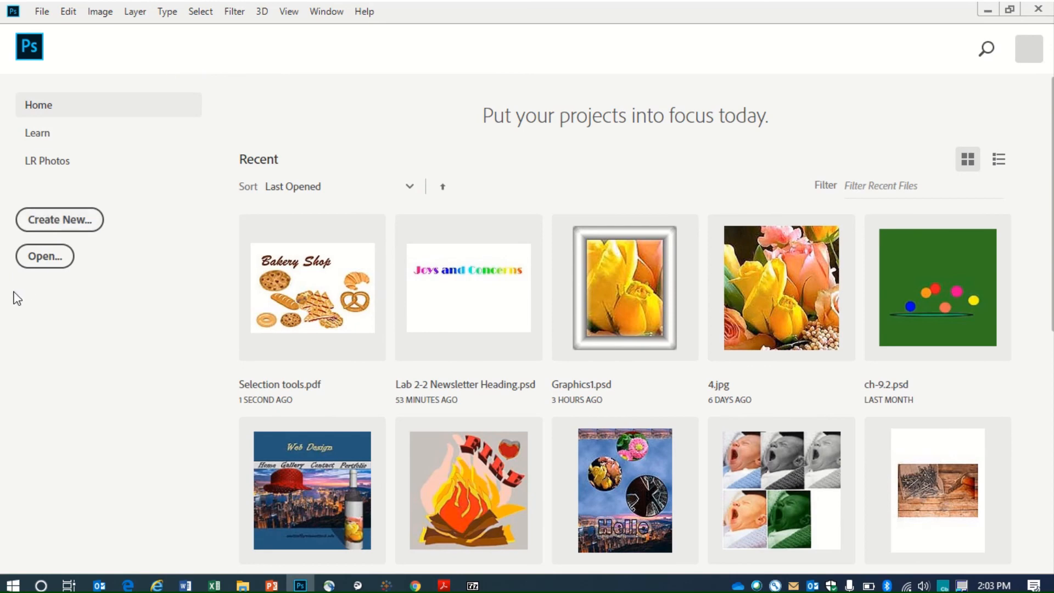
left_click(46, 255)
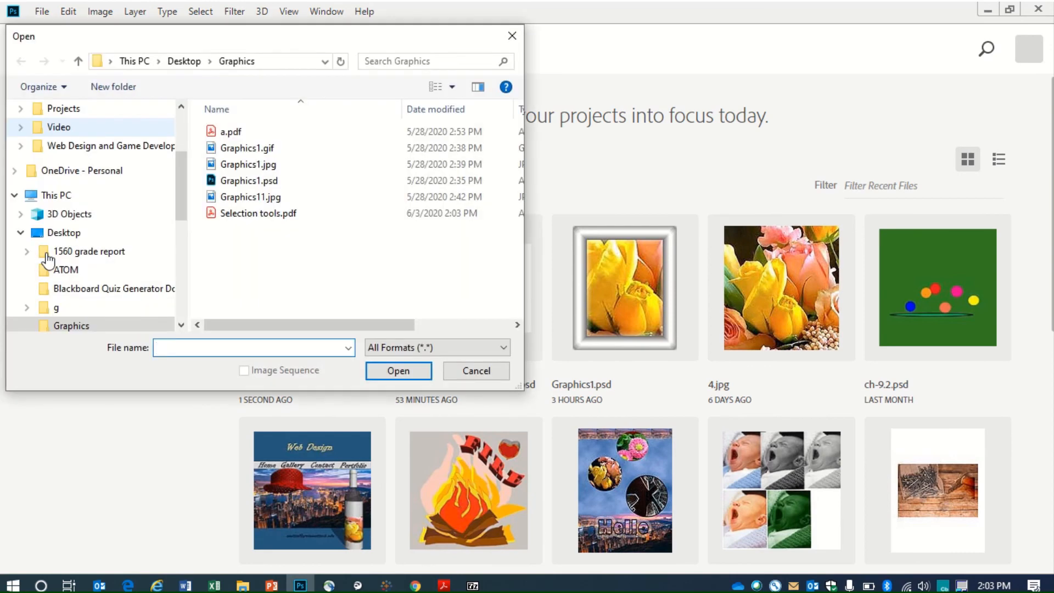
left_click(269, 212)
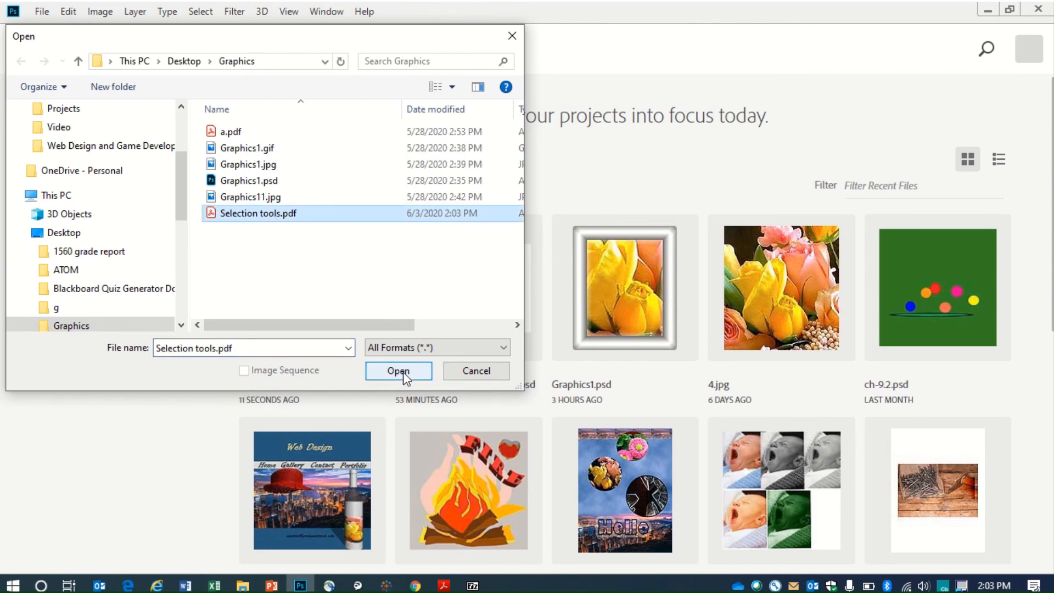
left_click(403, 372)
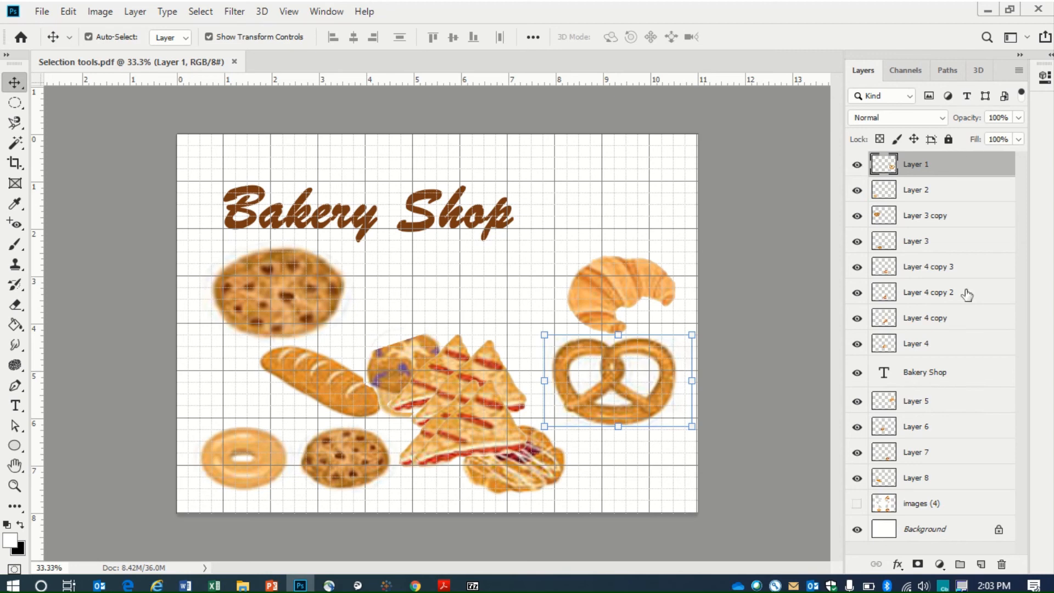
- Check the layers of the reopened PDF by selecting them one after another from Layer 4 copy up to Layer 1
left_click(933, 318)
left_click(935, 292)
left_click(933, 242)
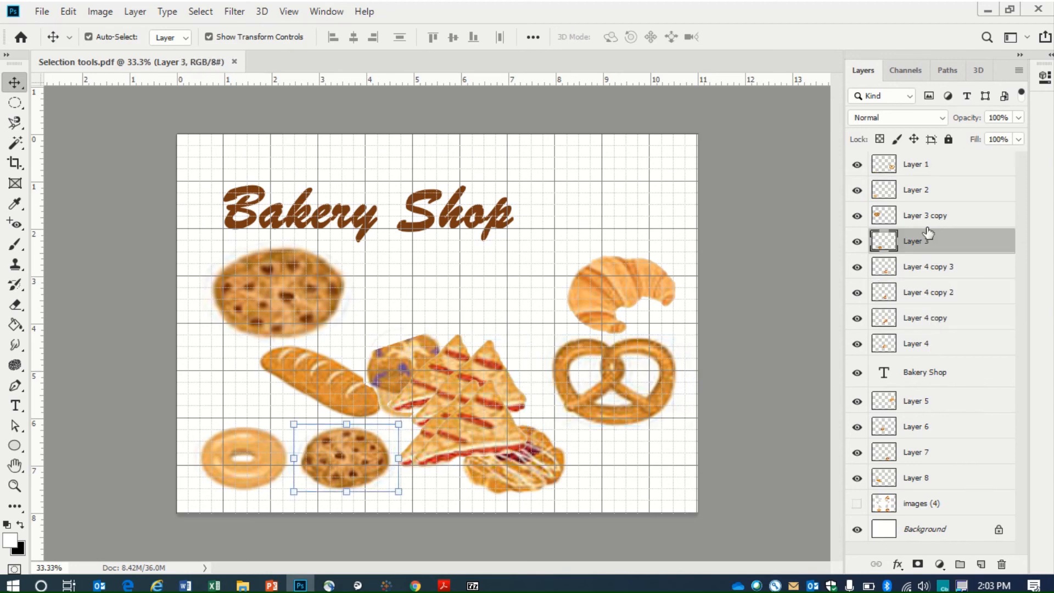
left_click(926, 216)
left_click(915, 190)
left_click(912, 165)
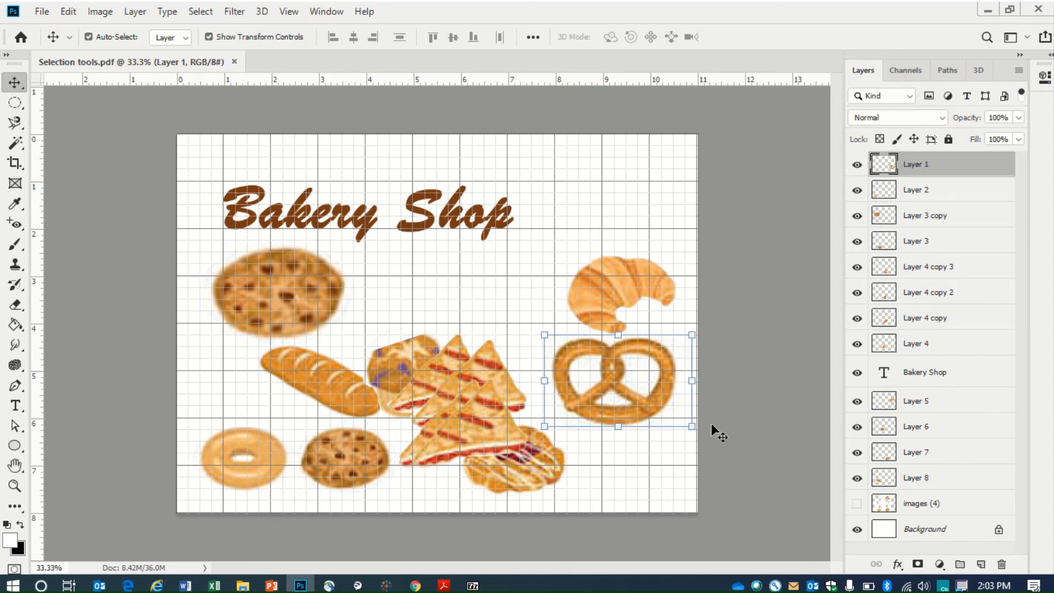
- Save a JPEG copy named Selection tools.jpg in the Graphics folder, accepting quality 9 (High) and the Progressive format
left_click(44, 11)
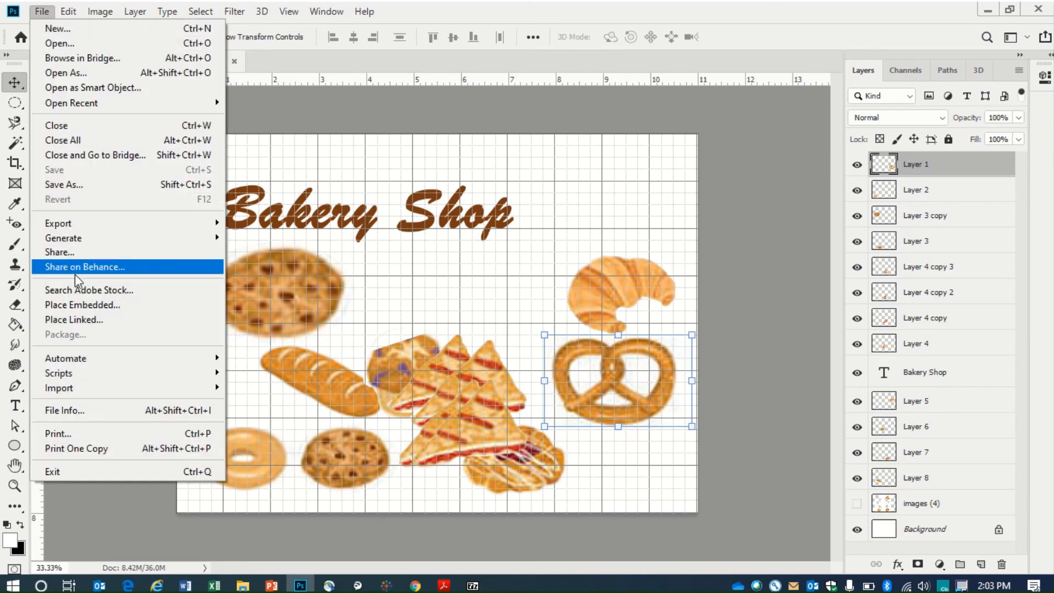
left_click(72, 181)
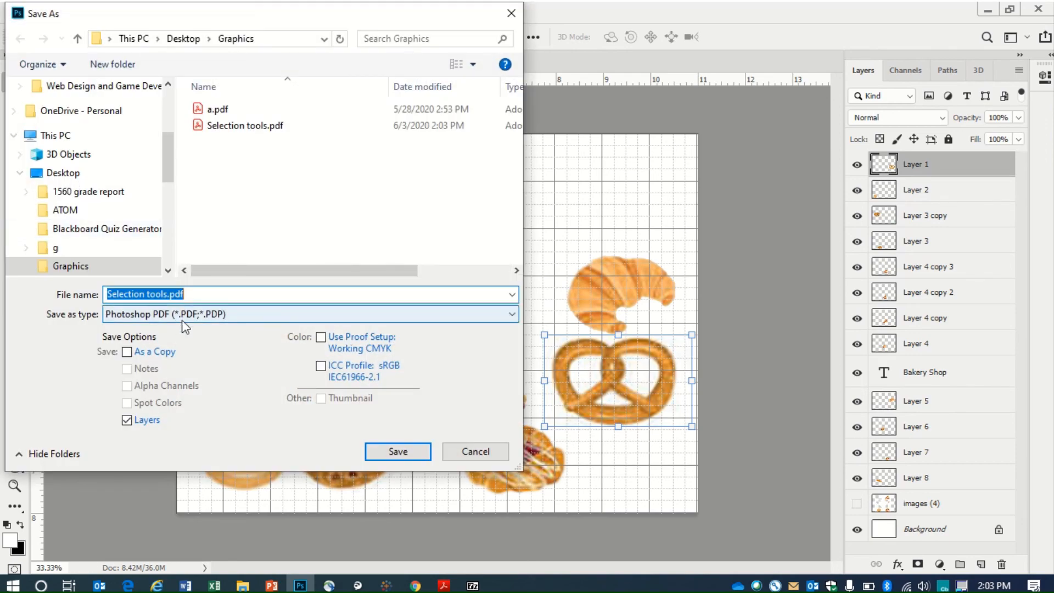
left_click(181, 314)
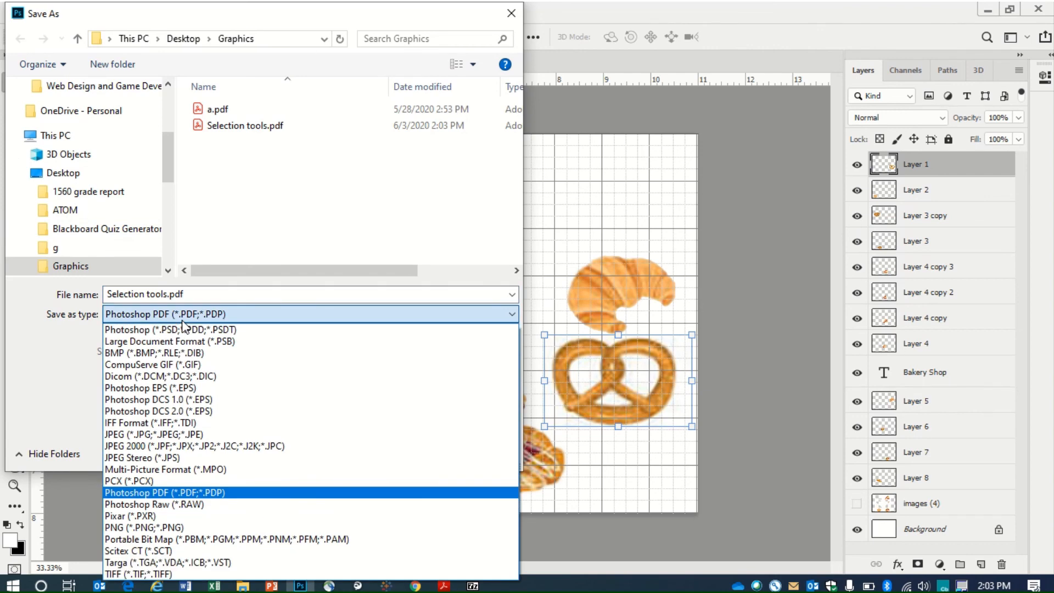
left_click(193, 435)
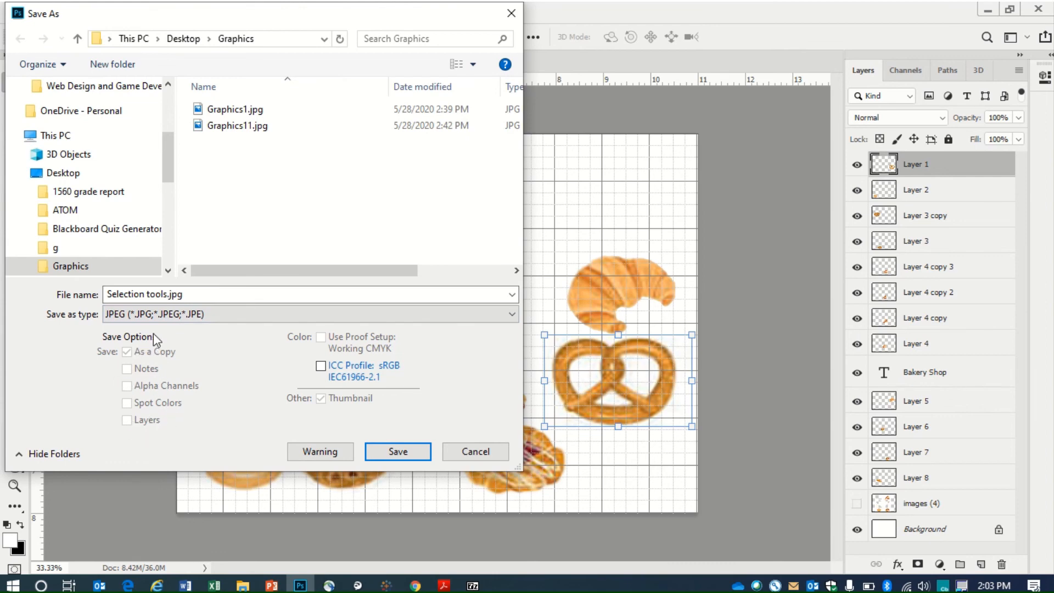
left_click(384, 452)
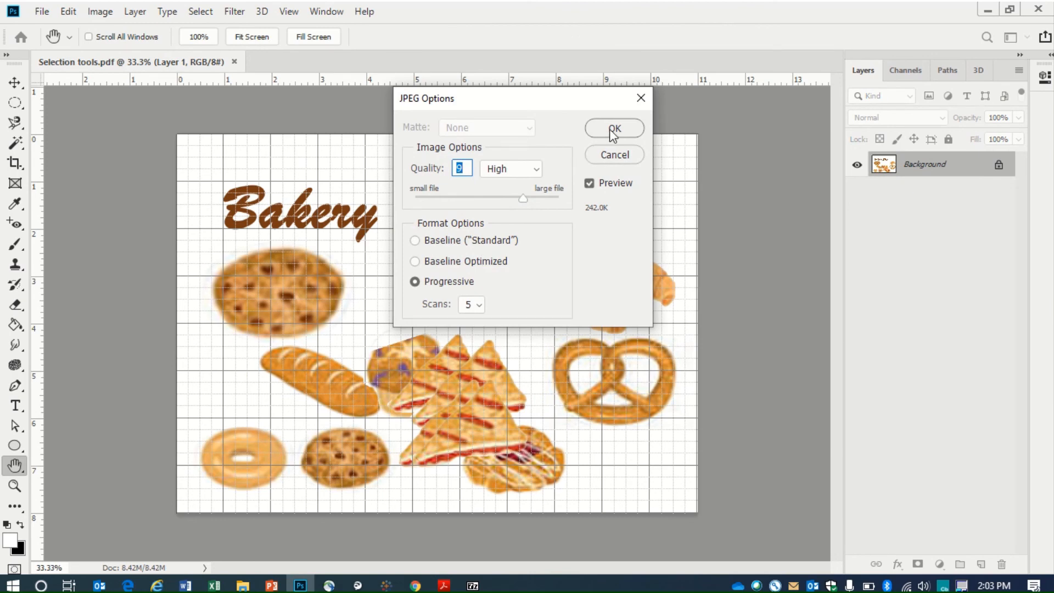
left_click(612, 130)
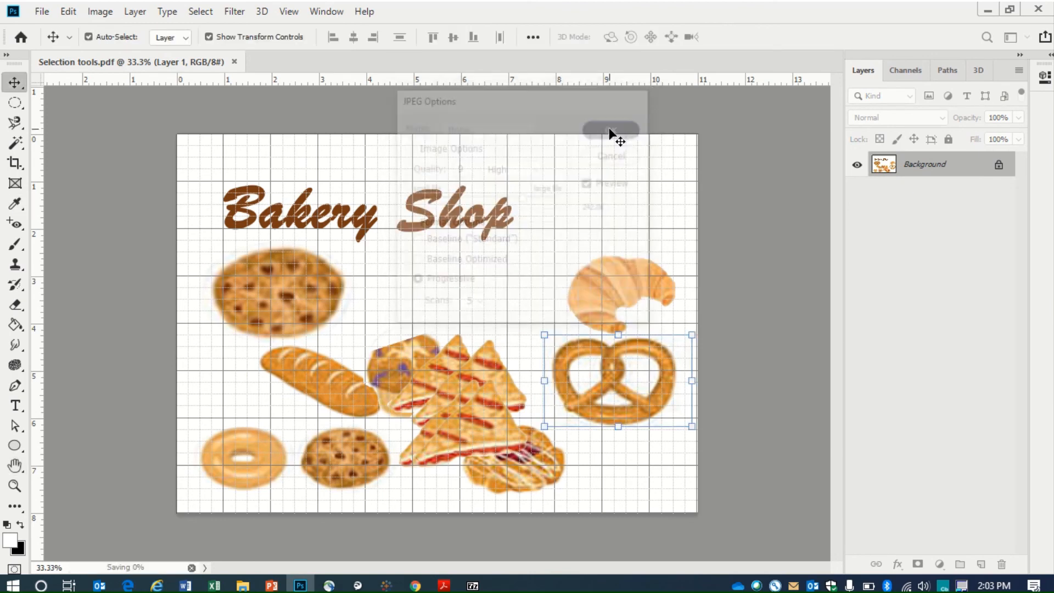
- Close the PDF document and open Selection tools.jpg from the Graphics folder
left_click(235, 62)
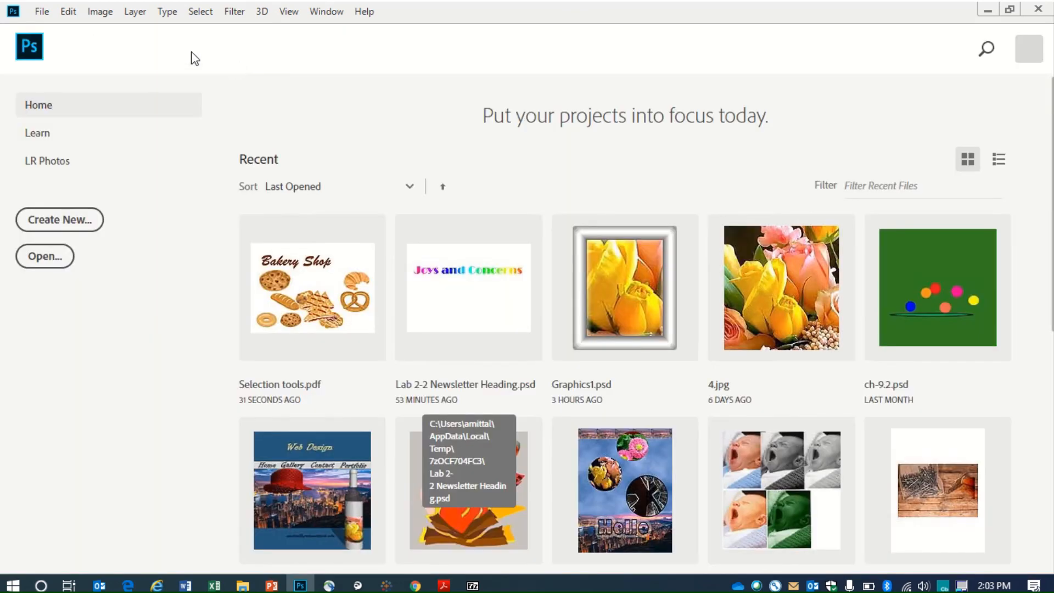
left_click(34, 262)
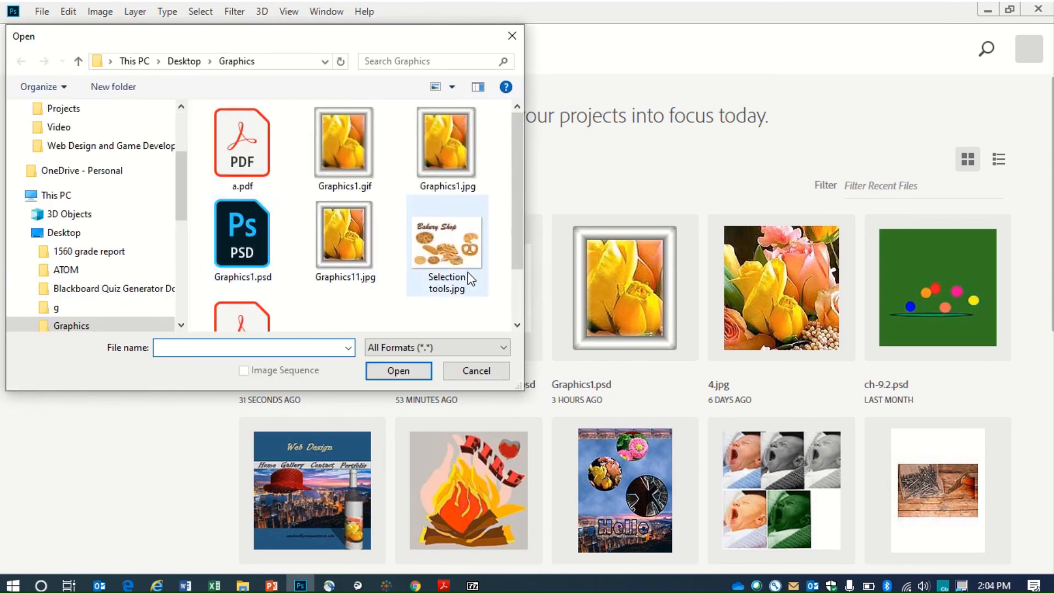
left_click(445, 256)
left_click(398, 370)
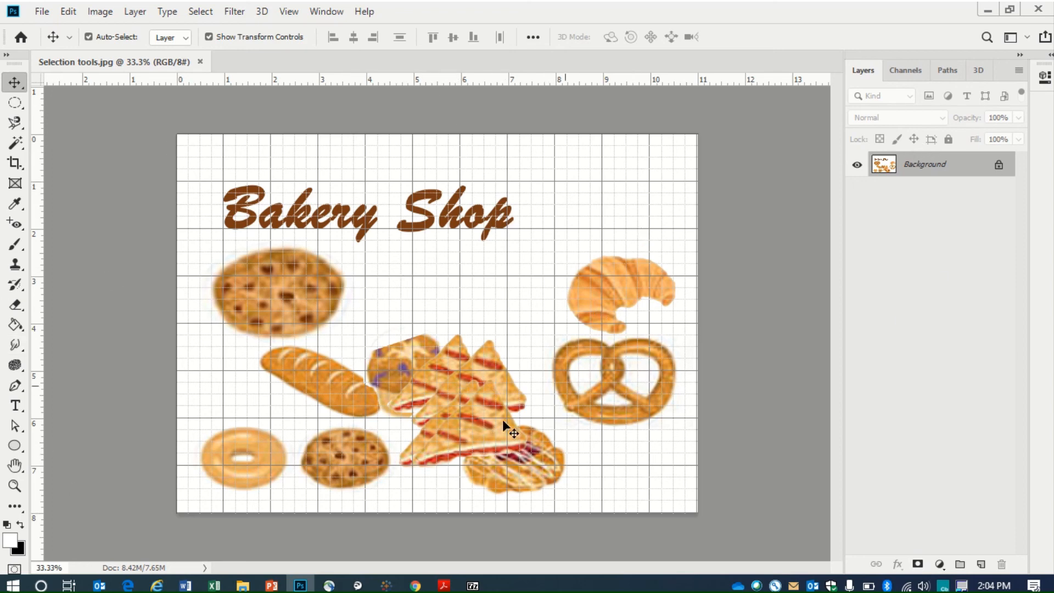
- Open Selection tools.pdf from the Graphics folder alongside the JPEG version
left_click(49, 11)
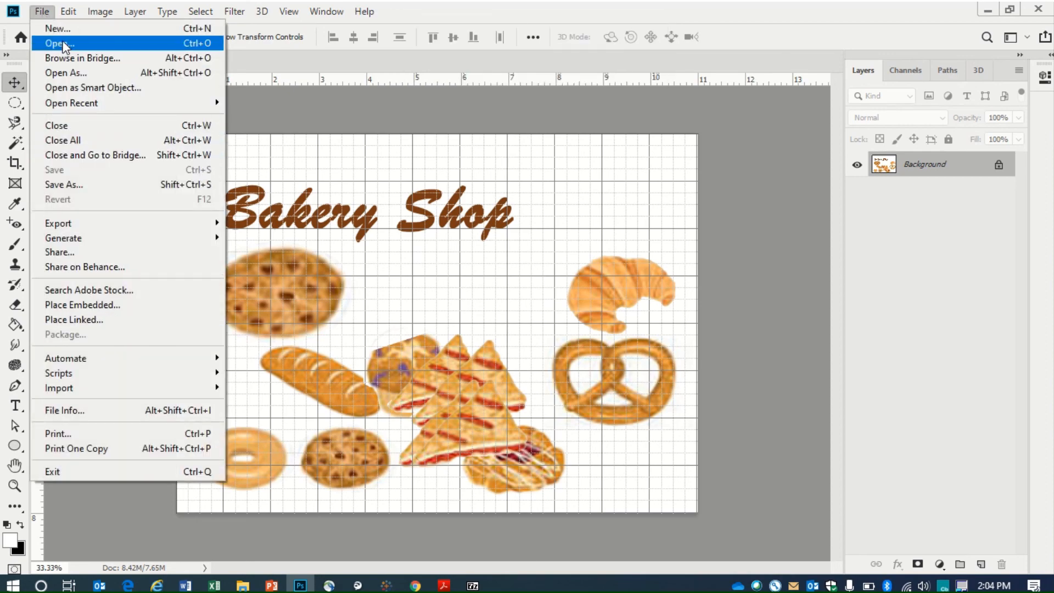
left_click(60, 43)
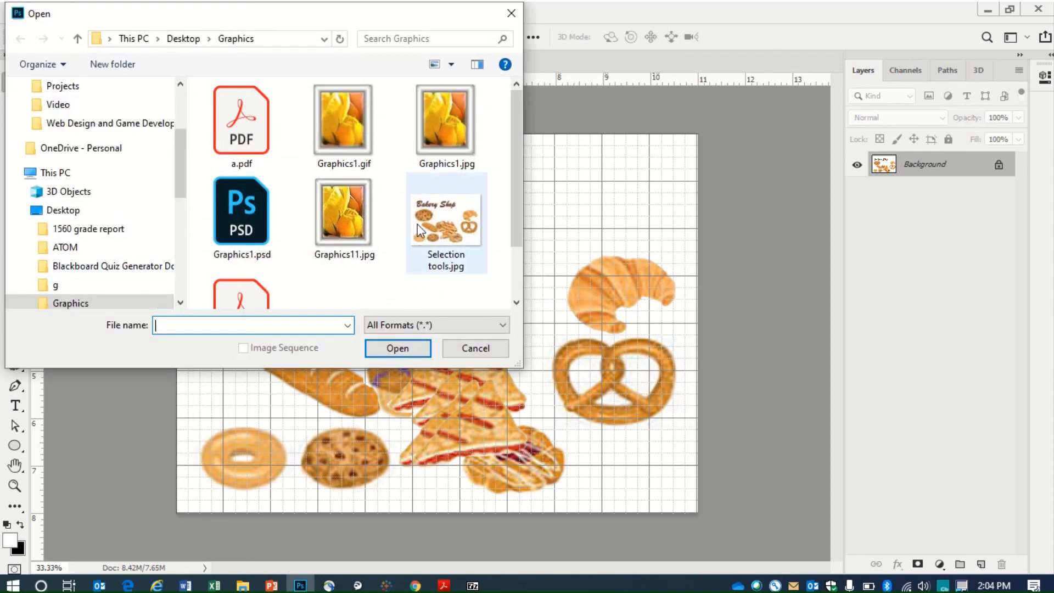
left_click(517, 302)
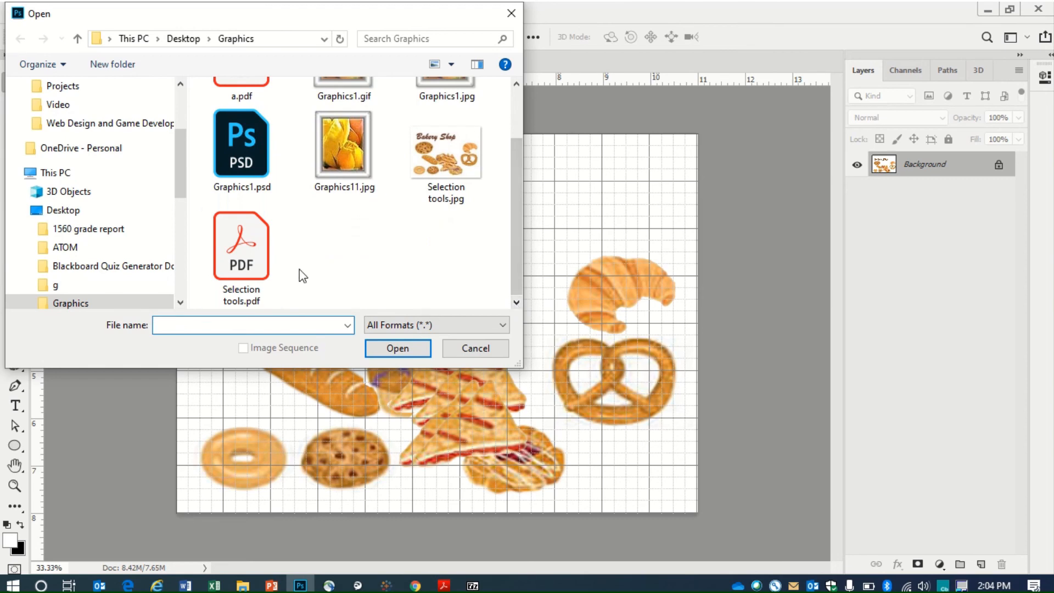
left_click(239, 270)
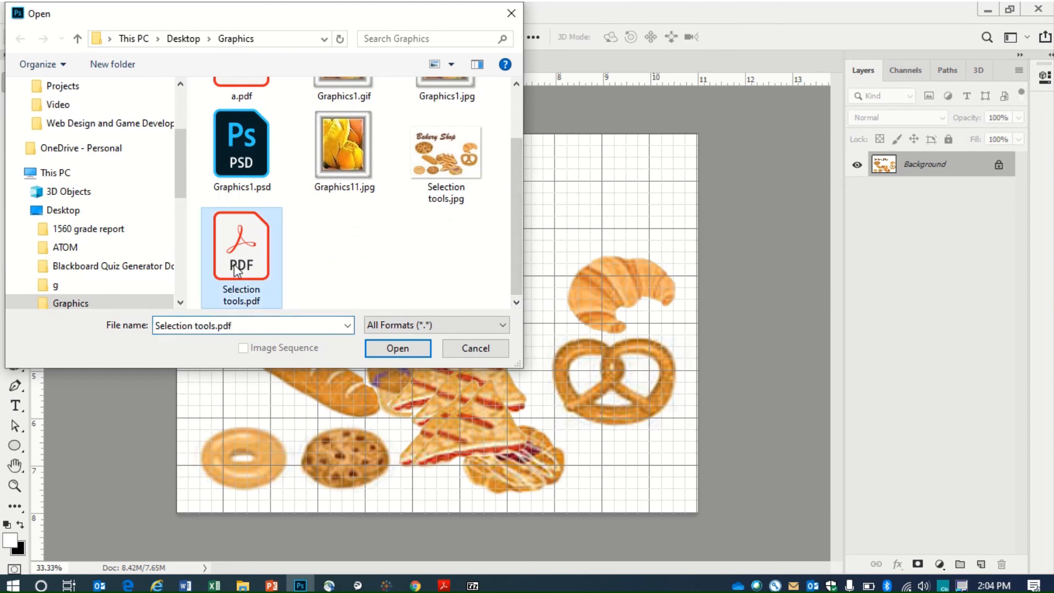
left_click(399, 349)
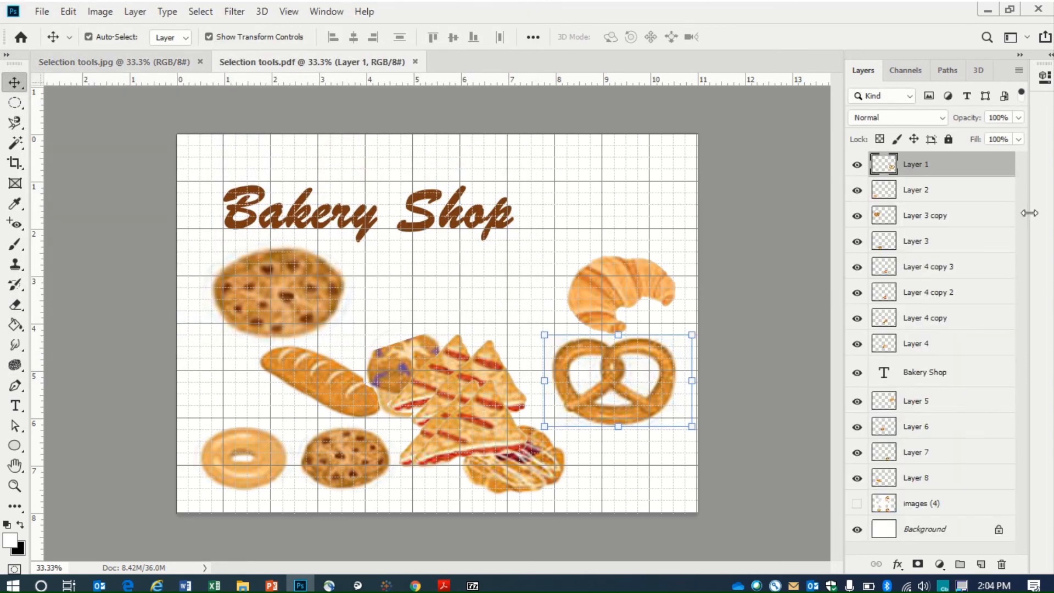
- Nudge the pretzel, move the croissant behind the Bakery Shop title, shift the title slightly right, and deselect everything
mouse_move(610, 362)
left_mouse_down()
mouse_move(474, 235)
mouse_move(622, 399)
mouse_move(621, 356)
mouse_move(604, 373)
left_mouse_up()
left_click_drag(585, 287, 422, 209)
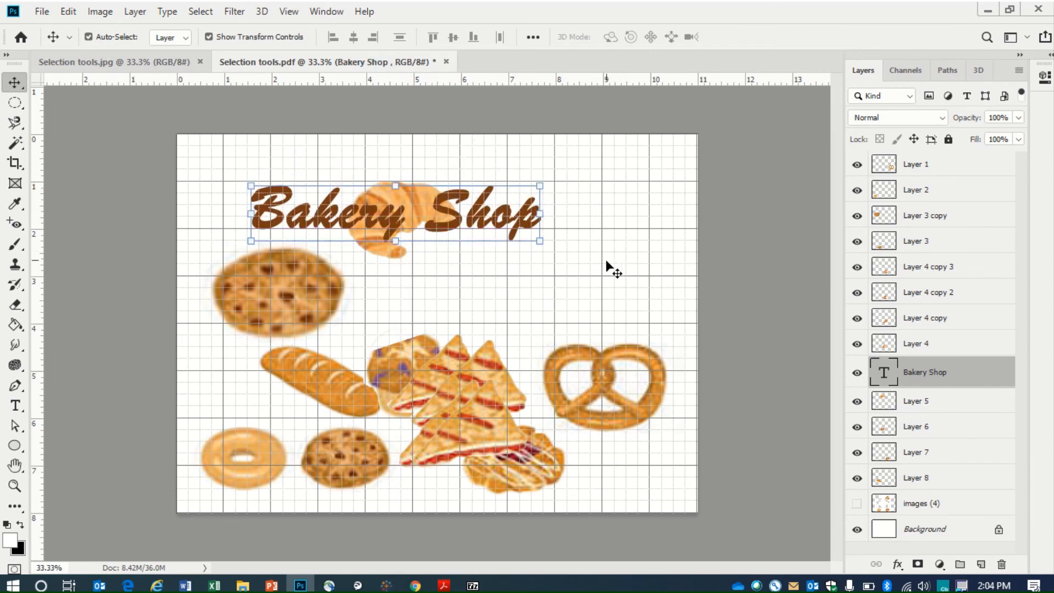
left_click(605, 260)
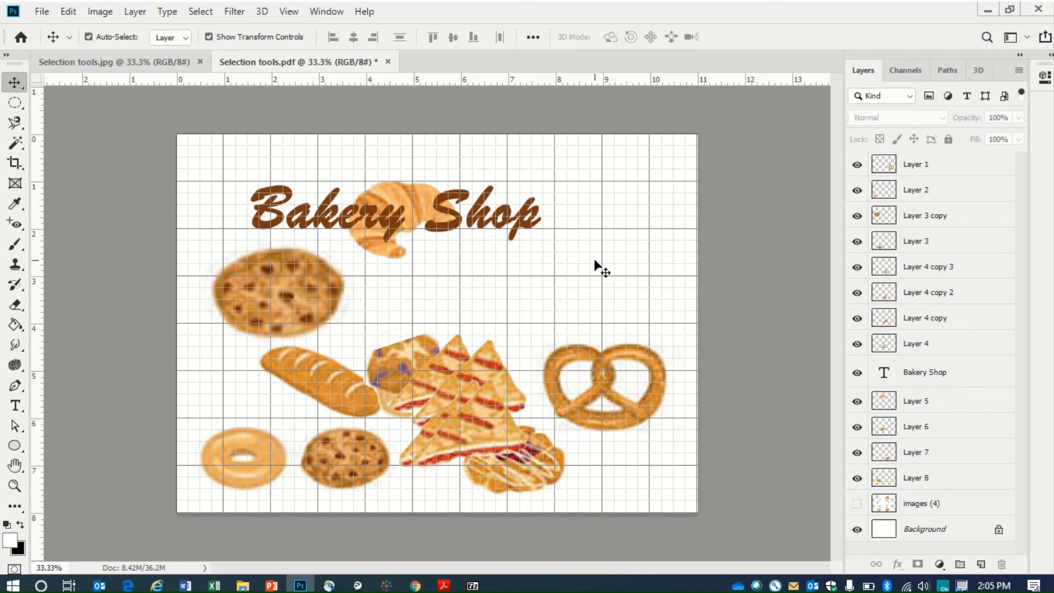
- Open the keyboard shortcut settings and clear the shortcut assigned to the New command in the File group
left_click(68, 12)
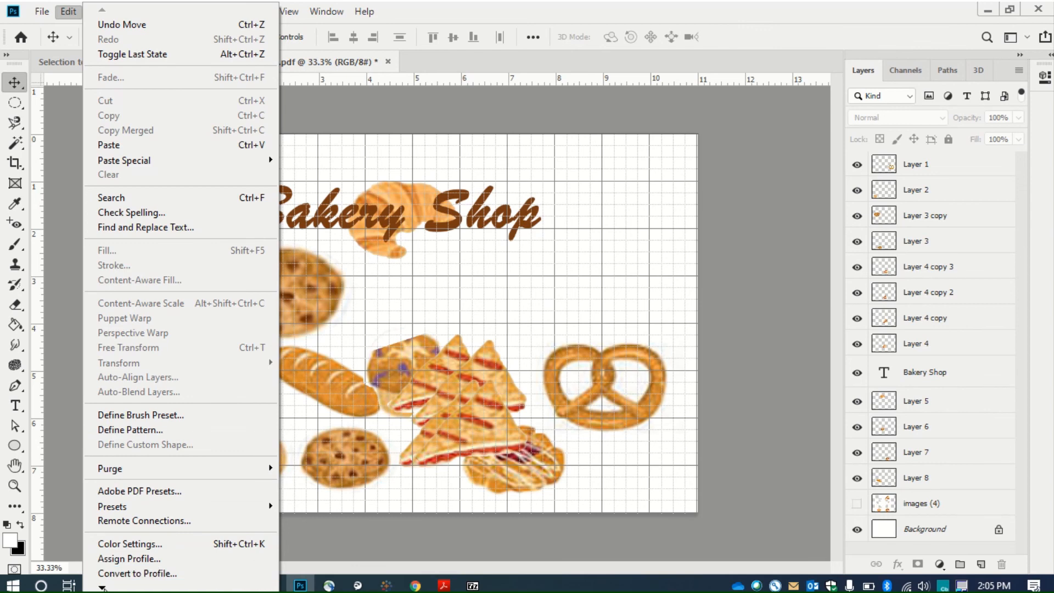
mouse_move(102, 588)
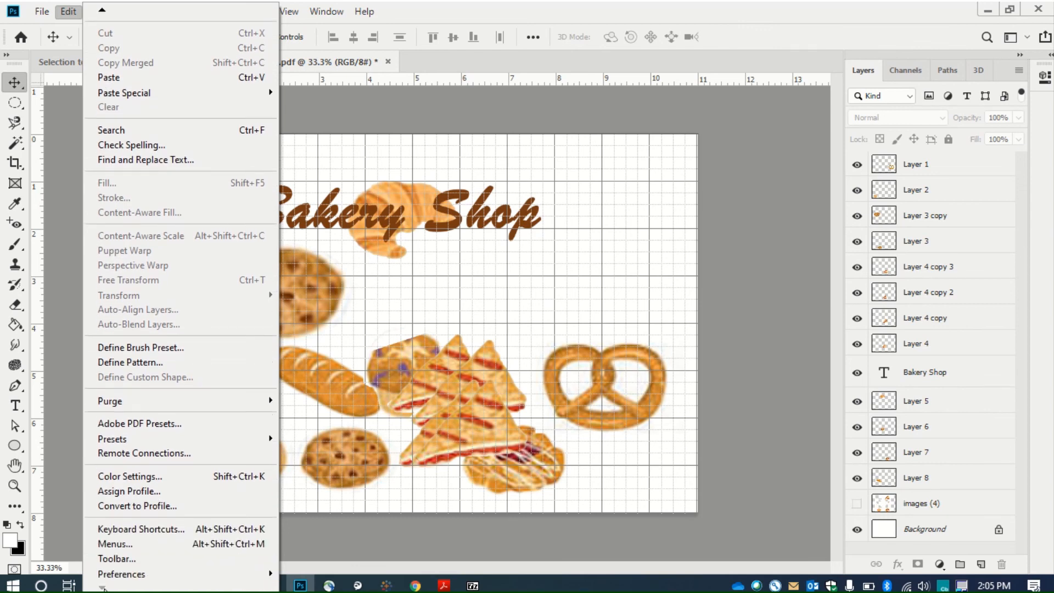
left_click(144, 536)
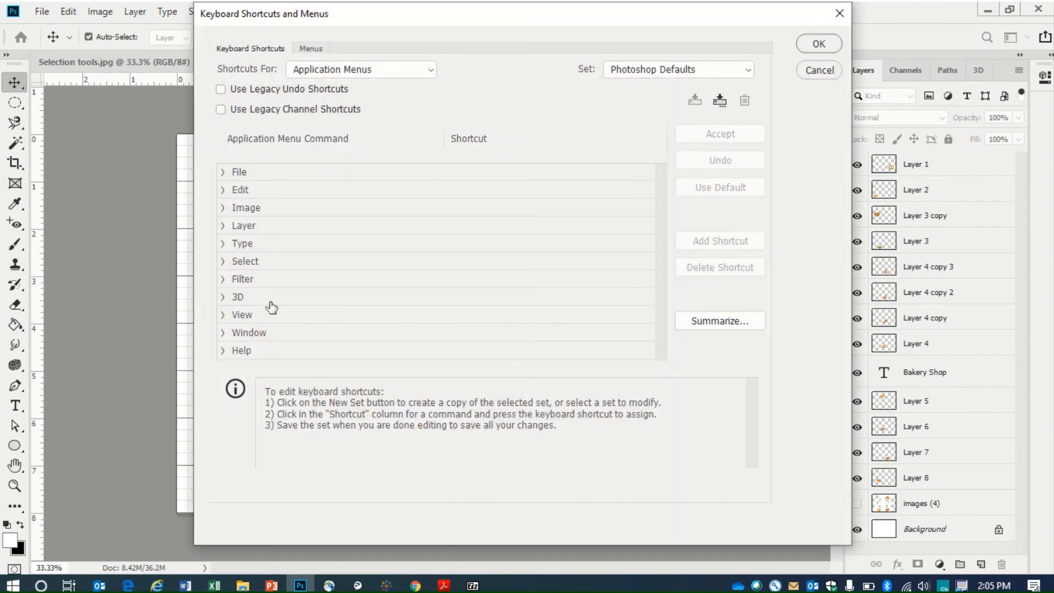
left_click(223, 174)
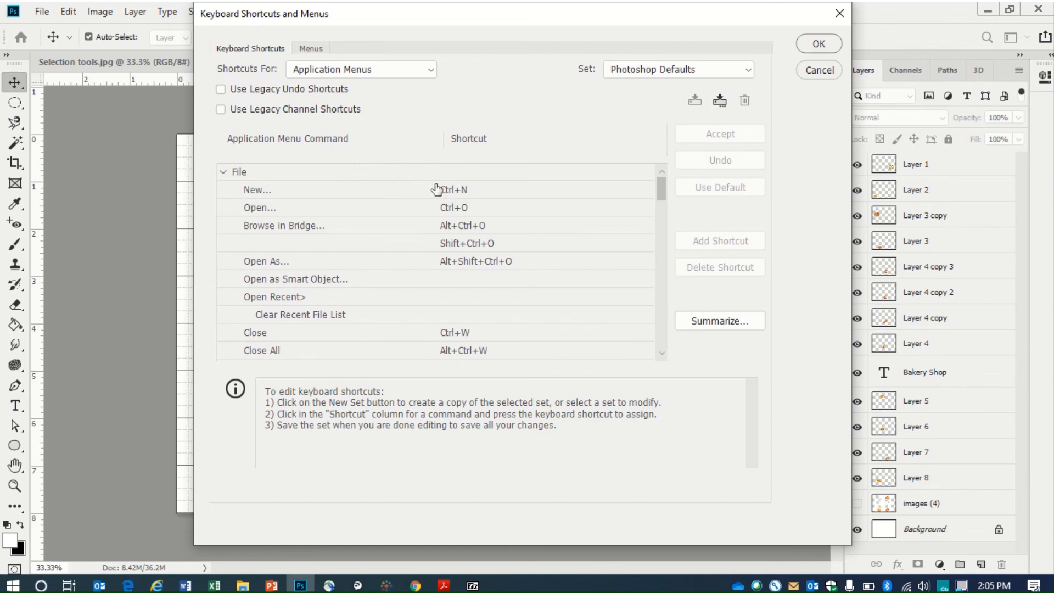
left_click(466, 190)
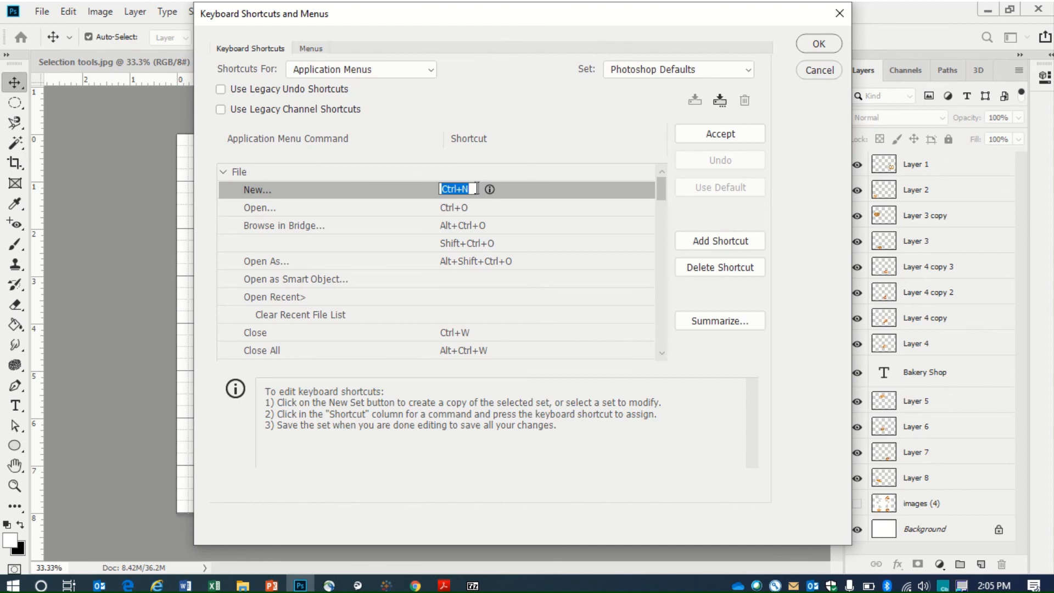
left_click(476, 189)
key("BackSpace")
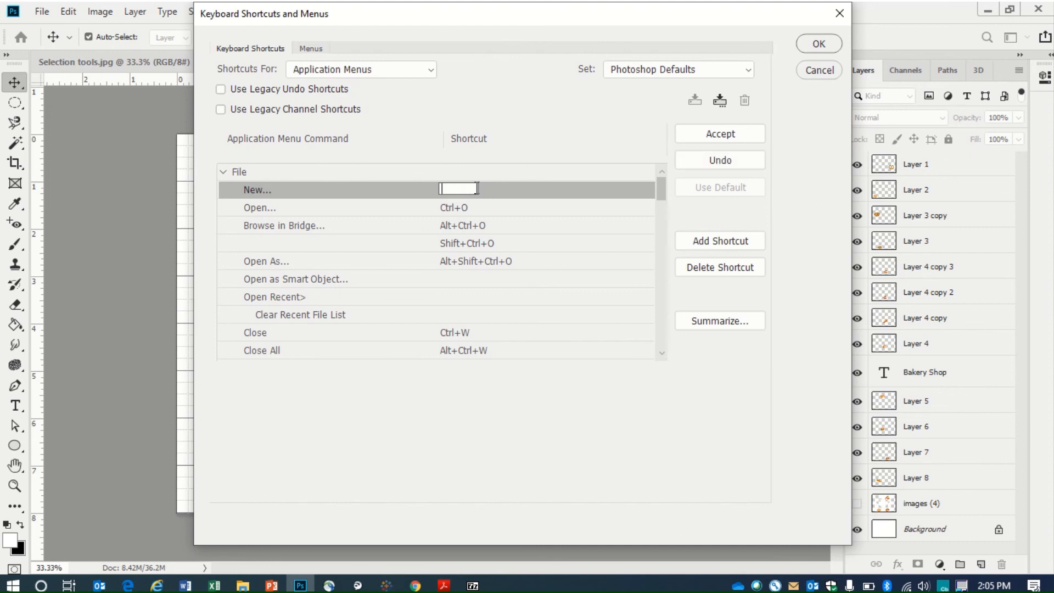
- Try Shift+T and Ctrl+H as the New command's shortcut, and accept Ctrl+, (comma) as its assignment
key("shift+c")
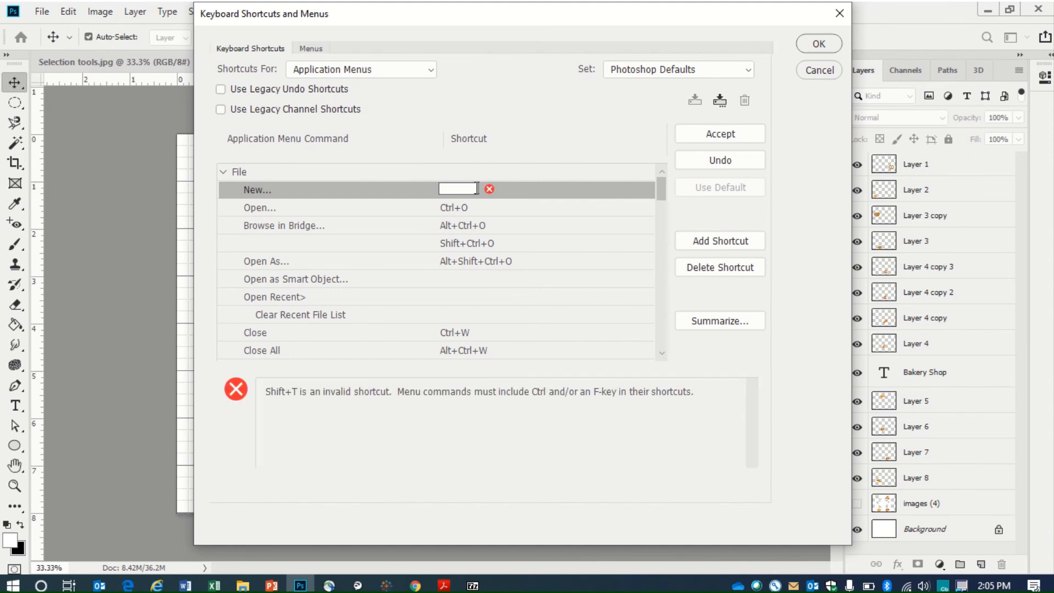
key("ctrl+h")
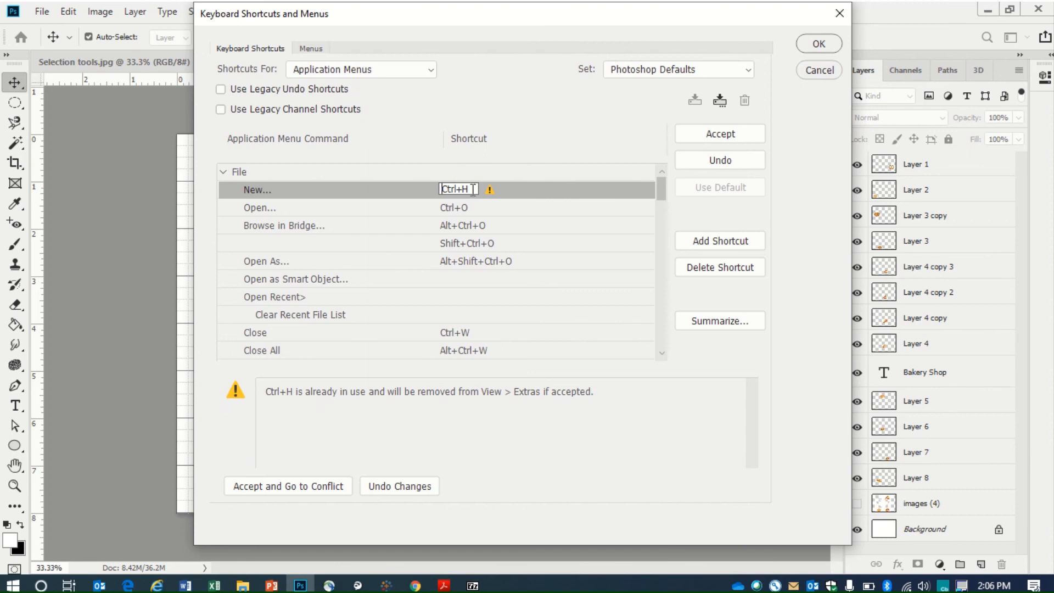
key("BackSpace")
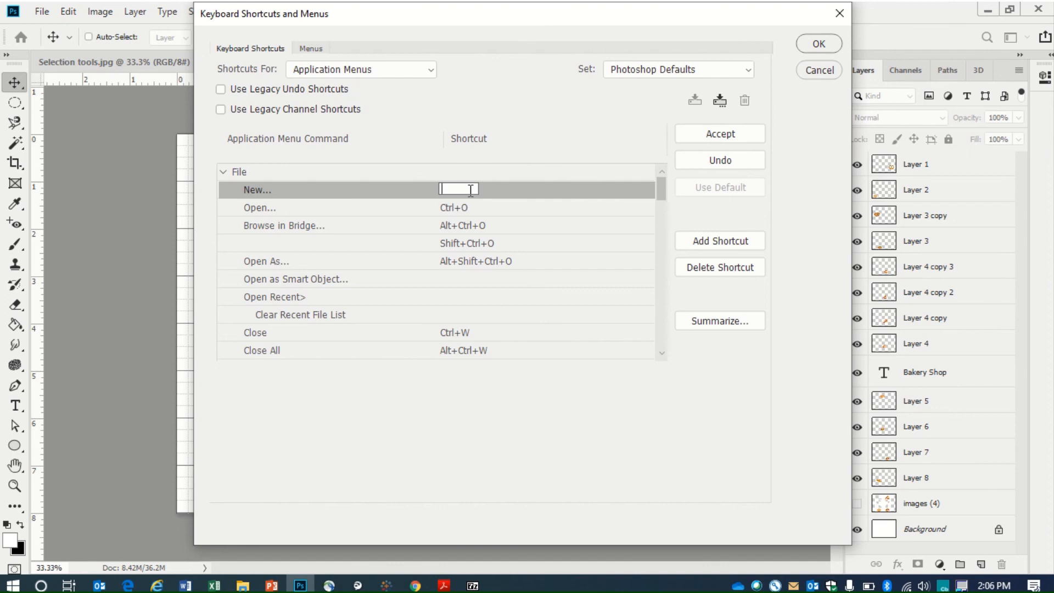
key("ctrl+comma")
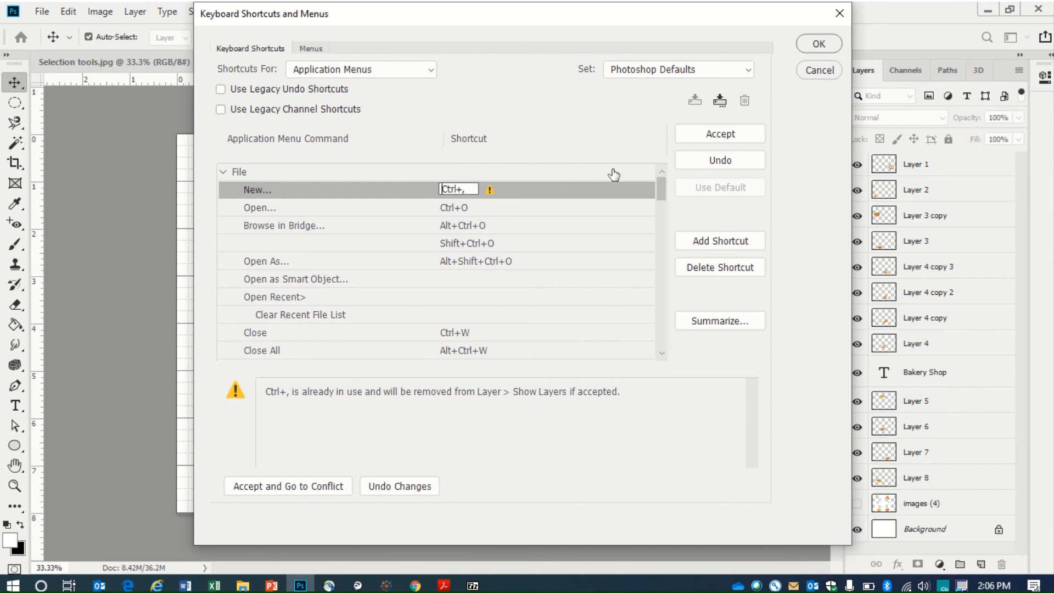
left_click(730, 138)
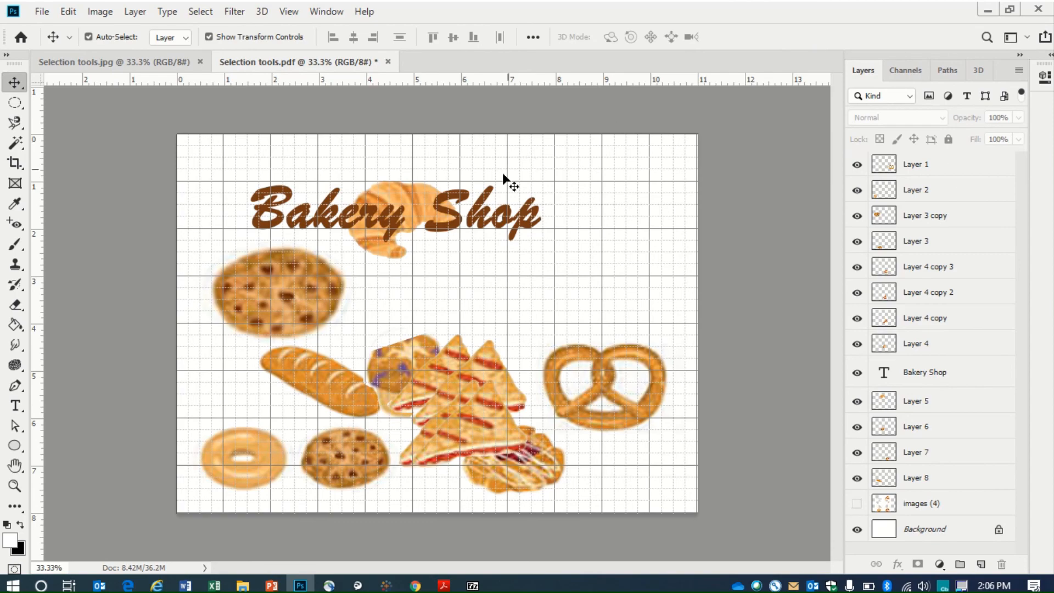
- Create a new document of 409 by 265 pixels at 72 pixels/centimeter in 8-bit RGB Color with a white background
key("ctrl")
key("ctrl+n")
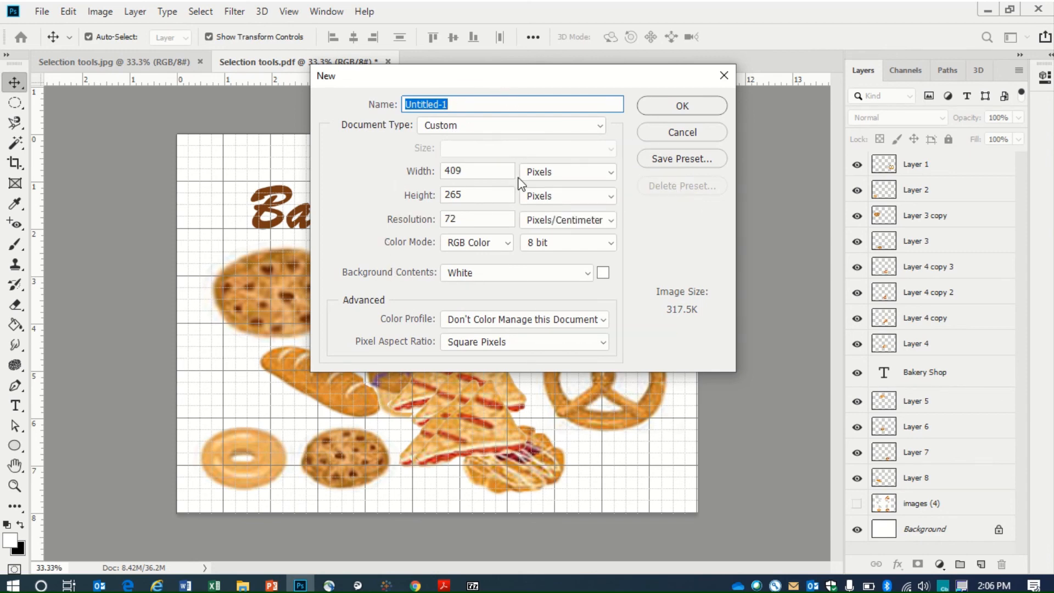
left_click(685, 107)
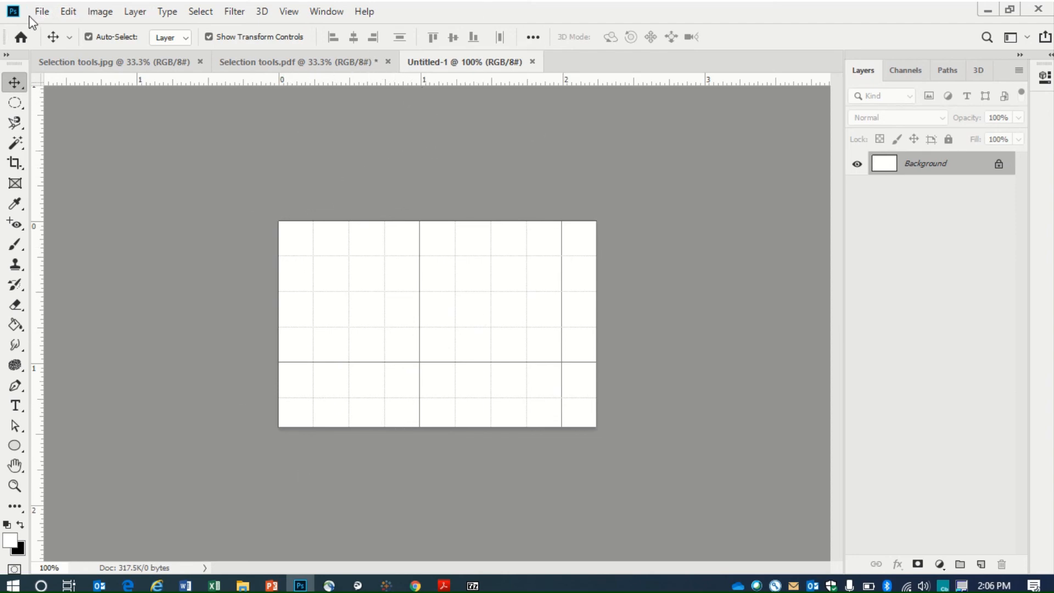
- Reopen the keyboard shortcut settings, restore the New command's default shortcut, and save the change
mouse_move(81, 2)
left_click(69, 12)
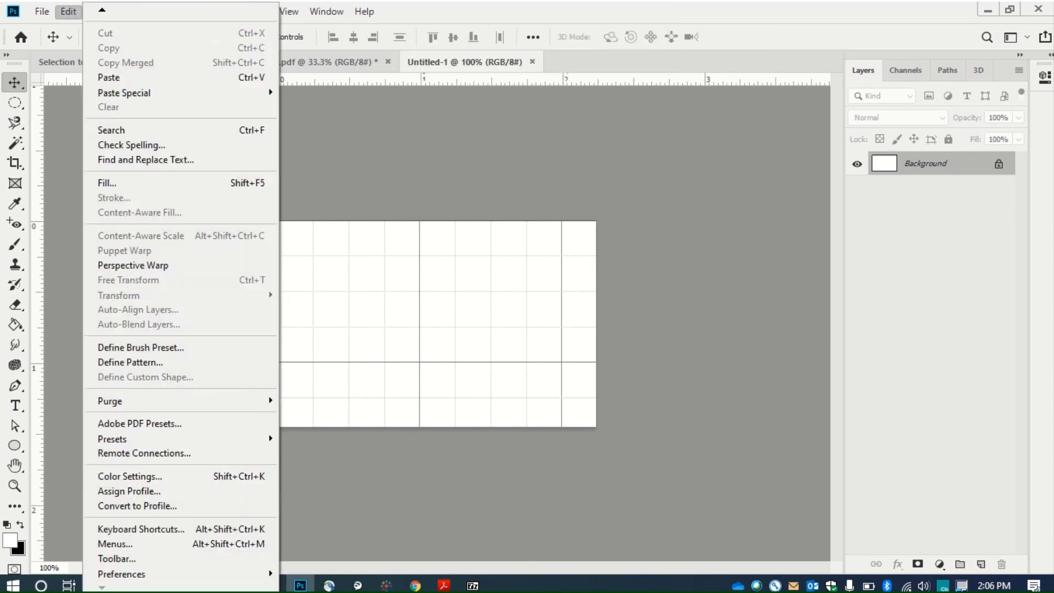
left_click(147, 528)
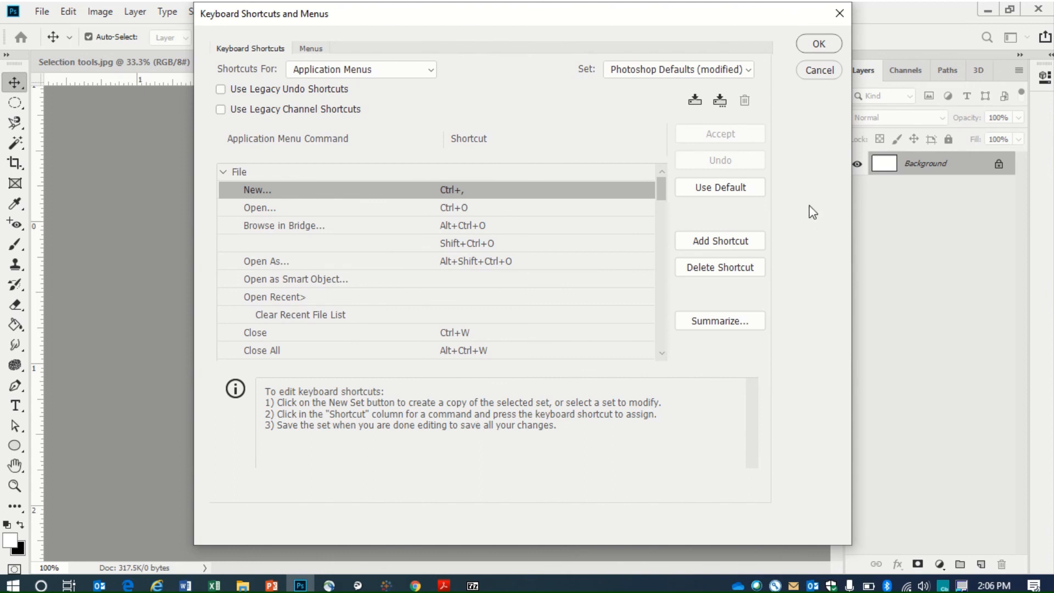
left_click(720, 192)
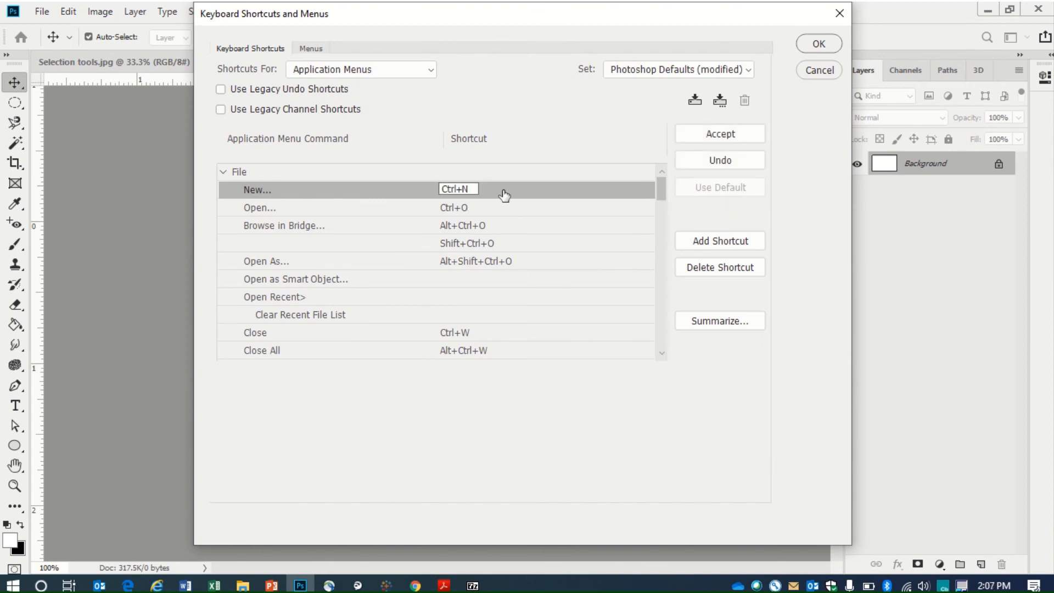
left_click(822, 47)
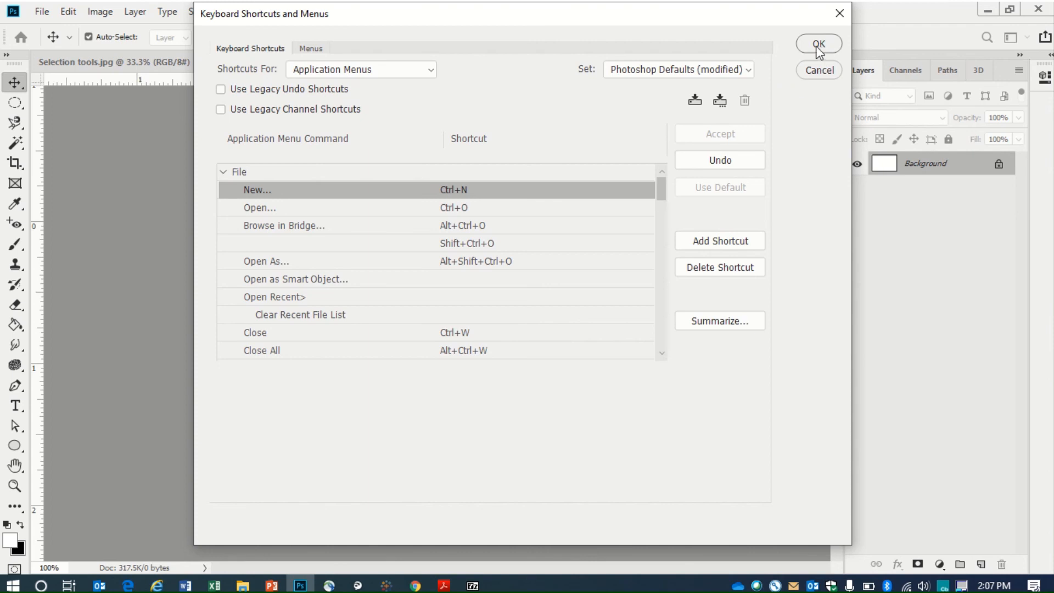
left_click(818, 45)
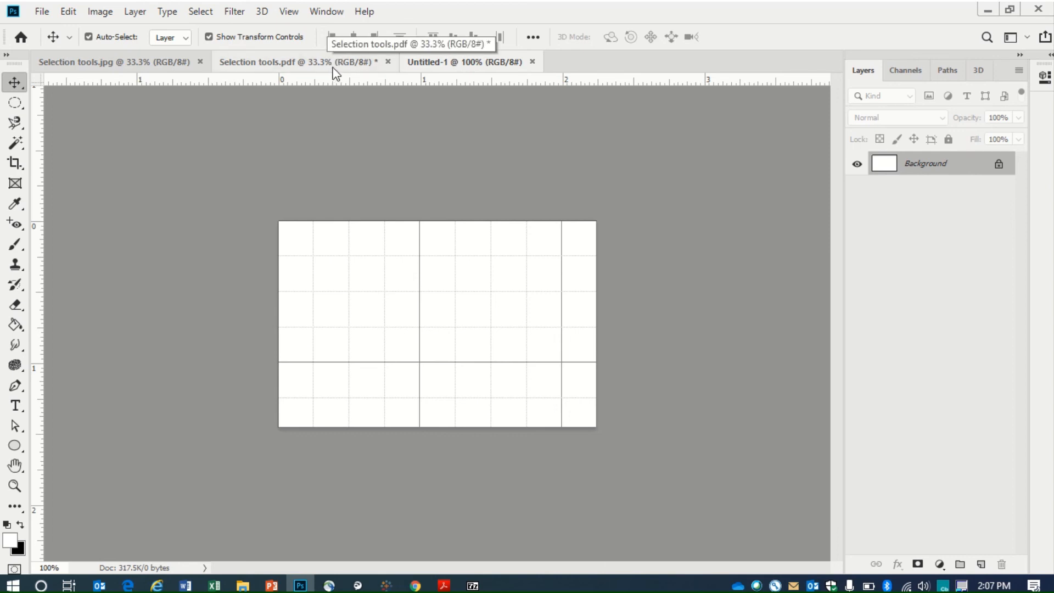
mouse_move(393, 8)
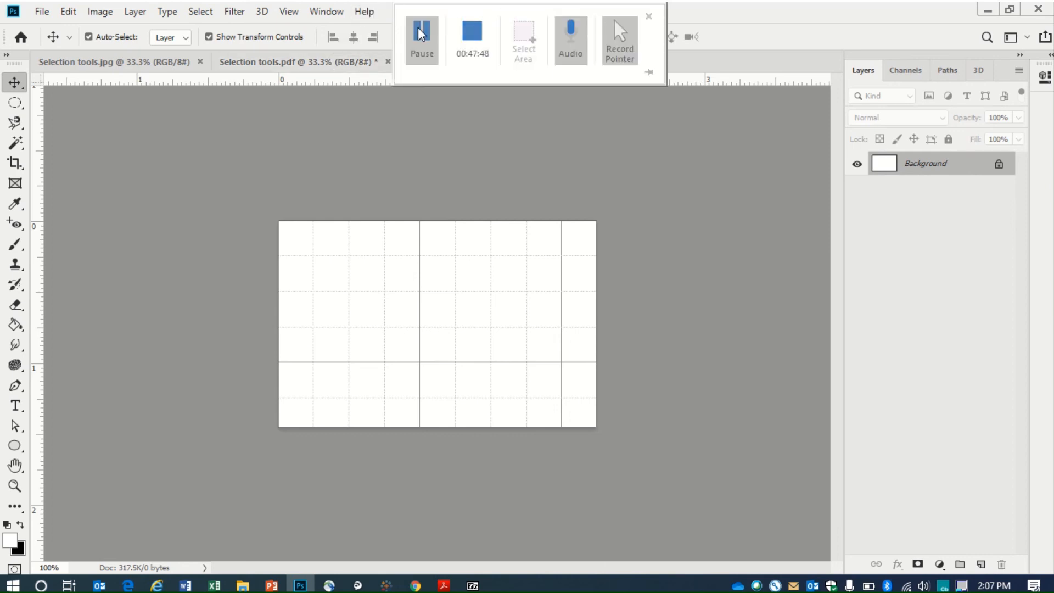